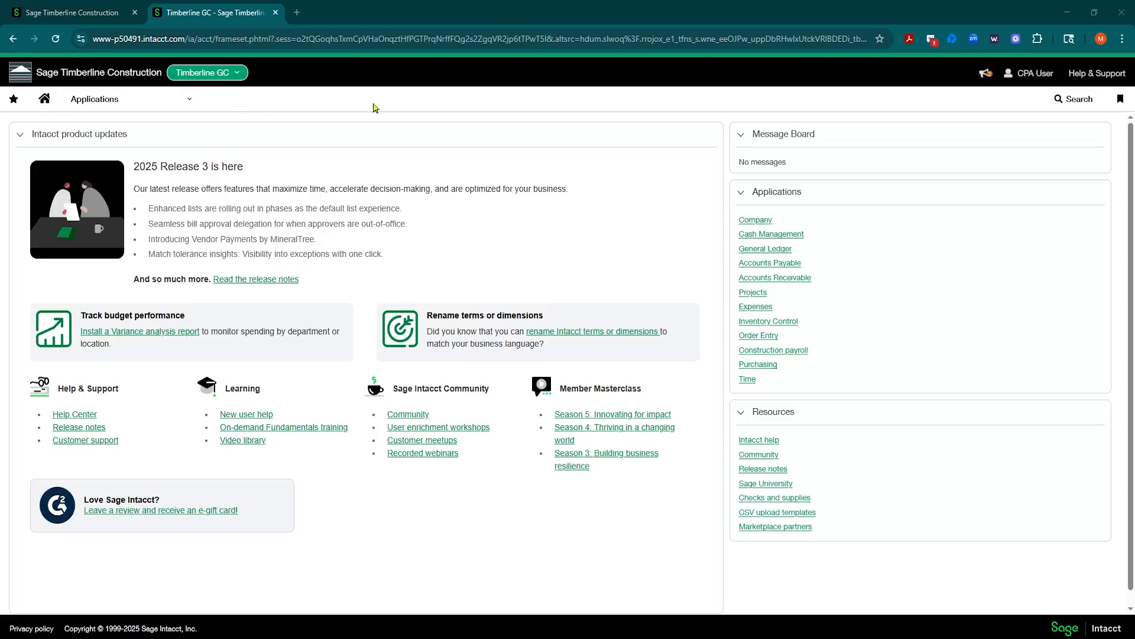
Step: Open the entity list in the Payroll configuration setup
left_click(185, 103)
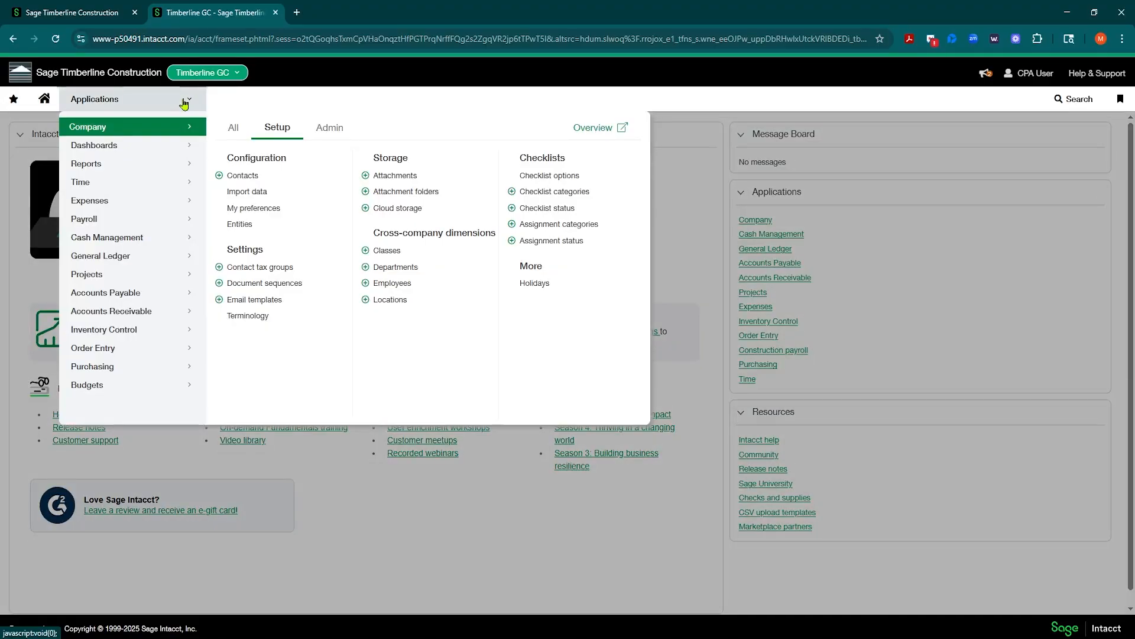
left_click(114, 226)
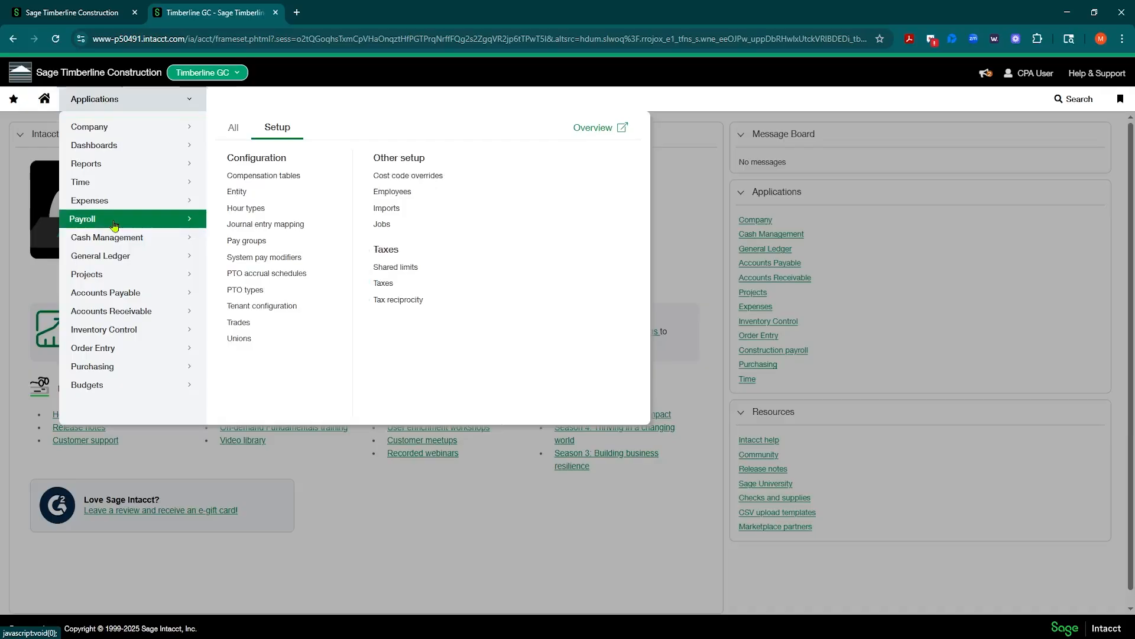
left_click(237, 192)
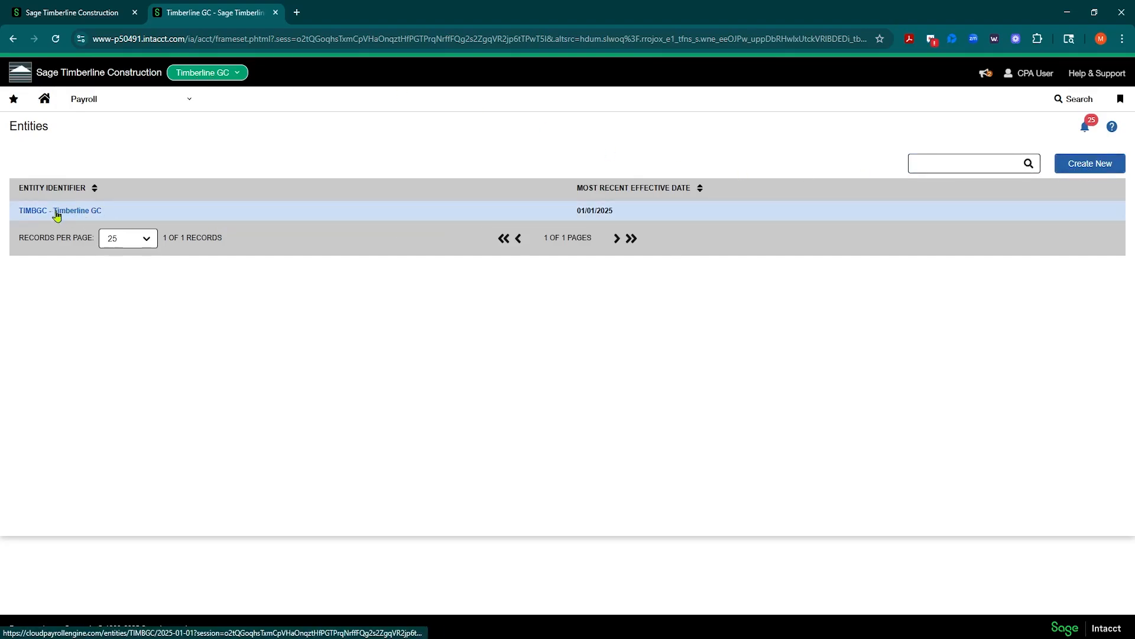
Step: Start a new payroll entity record for TIMBGC - Timberline GC with an effective date of 01/01/2025
left_click(1087, 167)
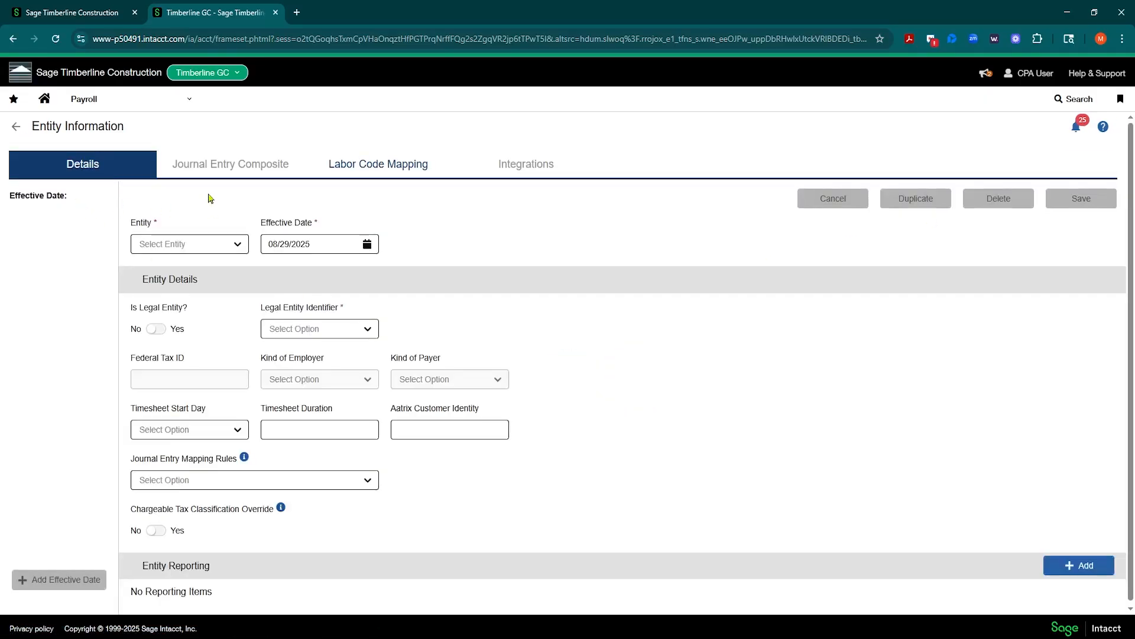
left_click(236, 247)
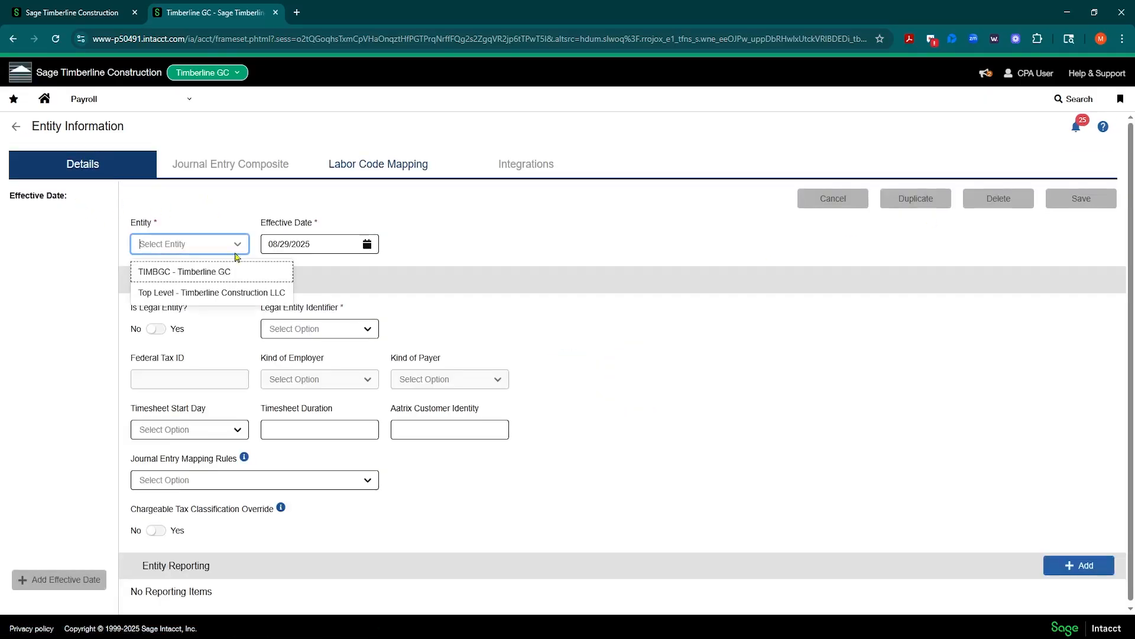
left_click(177, 275)
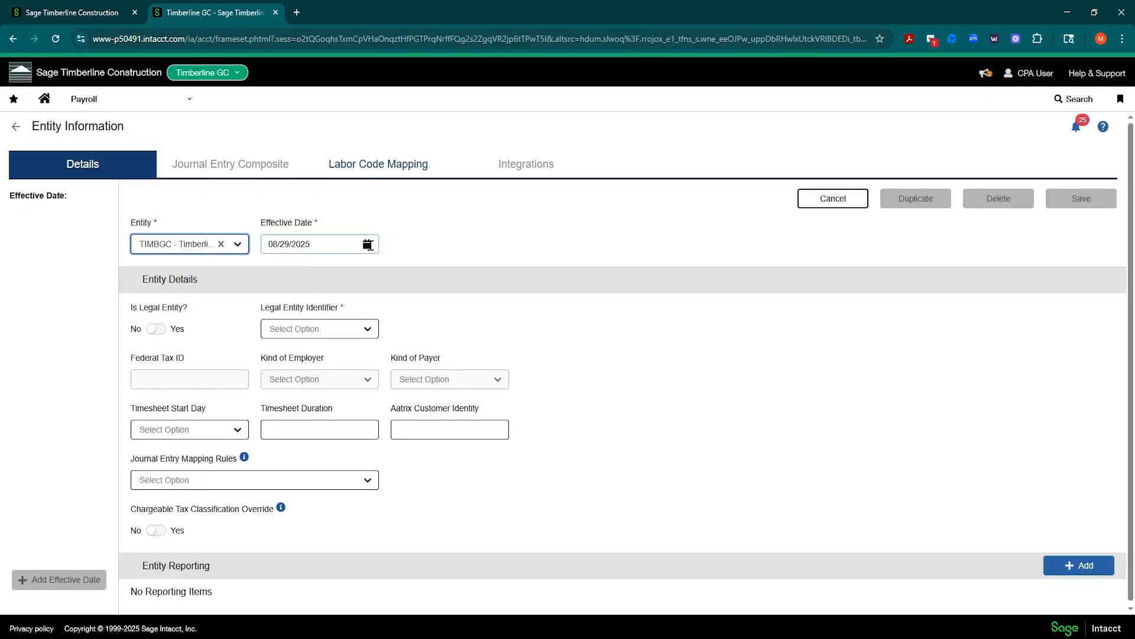
left_click(367, 243)
left_click(273, 272)
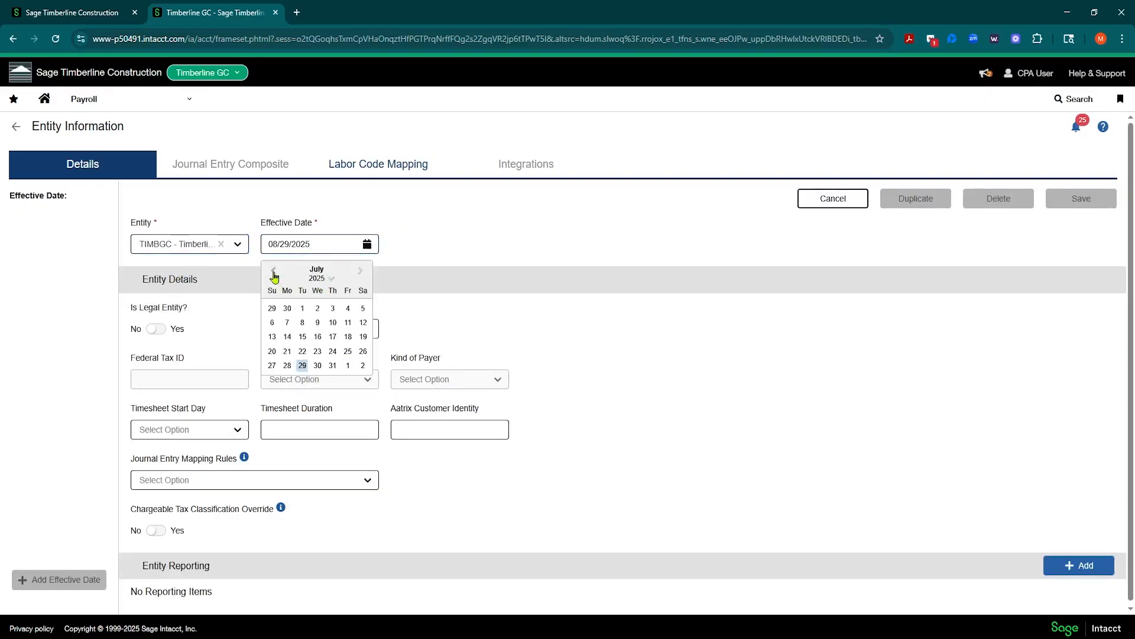
left_click(273, 271)
left_click(274, 271)
left_click(273, 272)
left_click(273, 272)
left_click(273, 271)
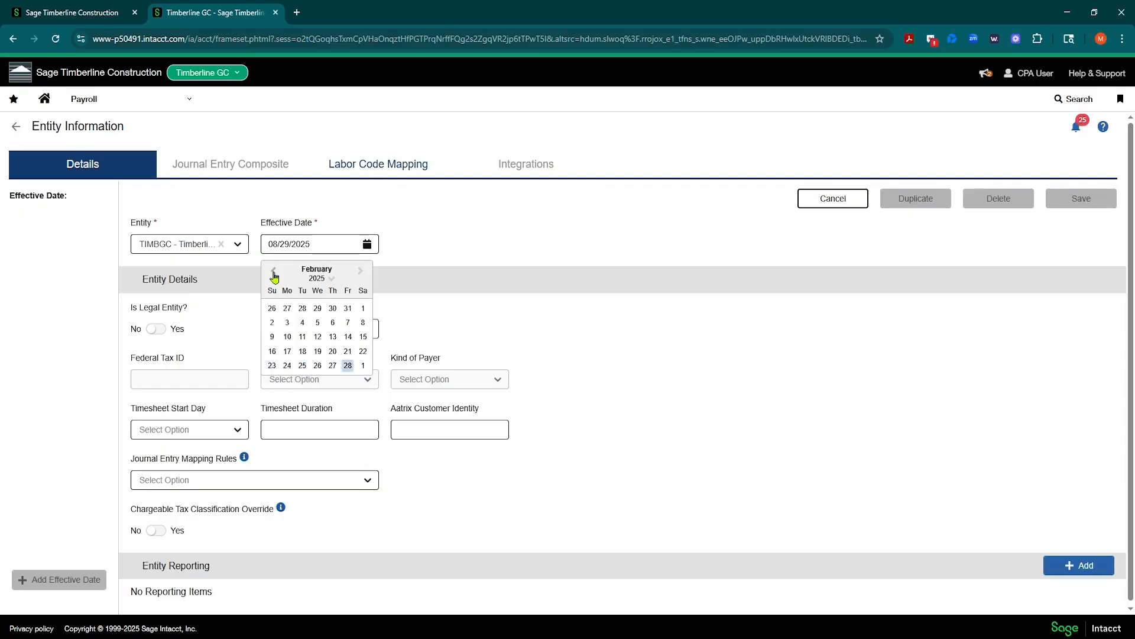
left_click(273, 272)
left_click(316, 307)
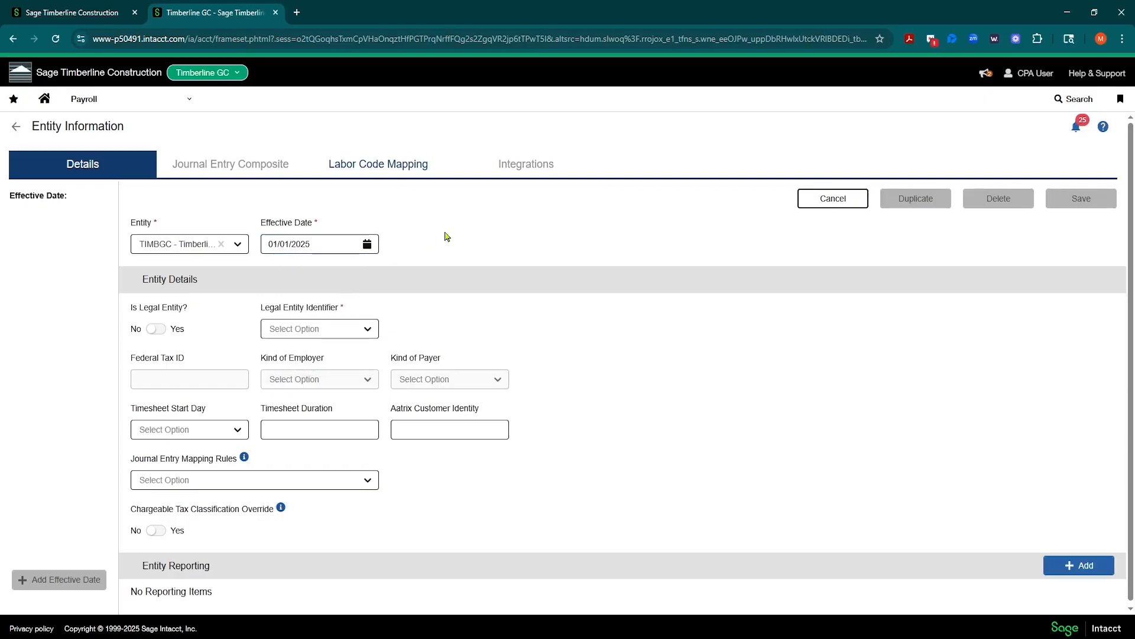
Step: Set Is Legal Entity and Chargeable Tax Classification Override to Yes, and leave the new entity record without saving
left_click(158, 329)
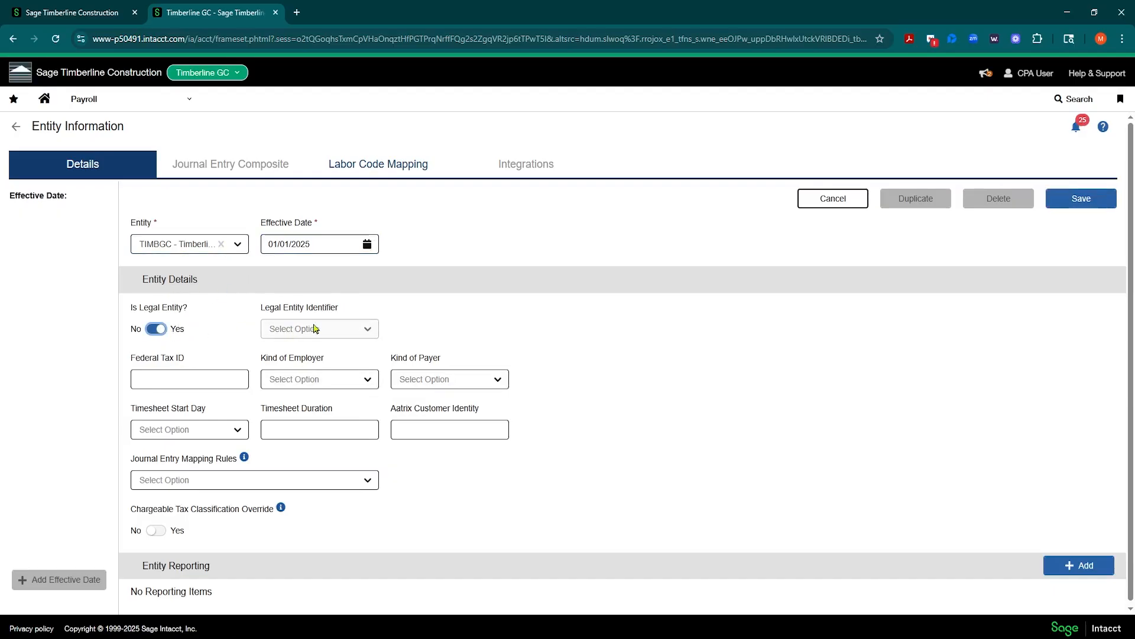
left_click(201, 380)
left_click(376, 380)
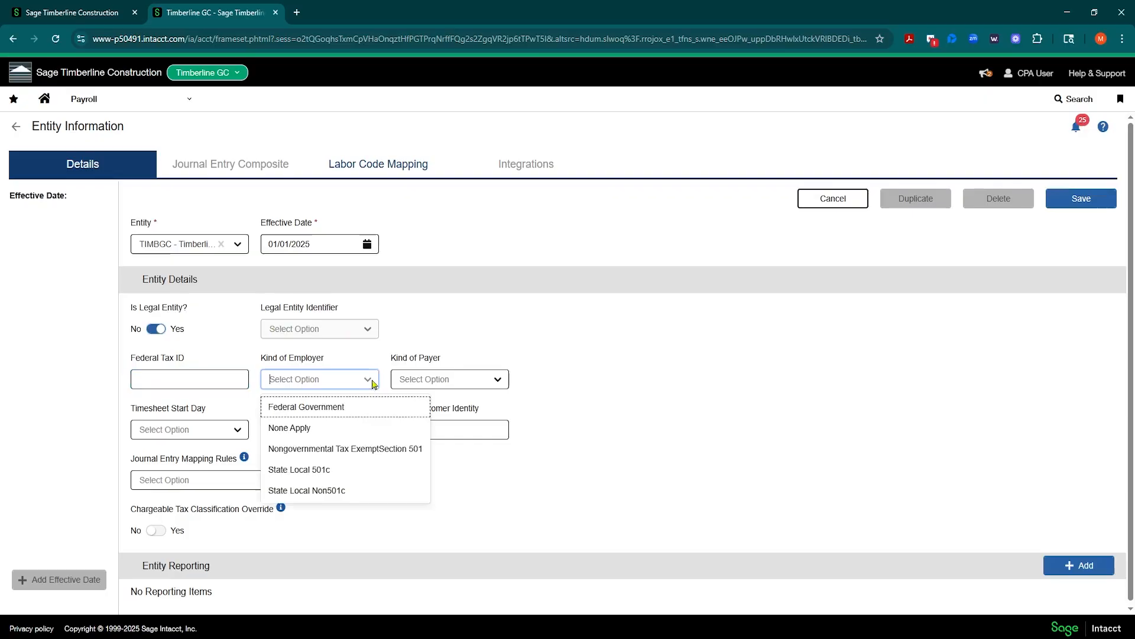
left_click(477, 327)
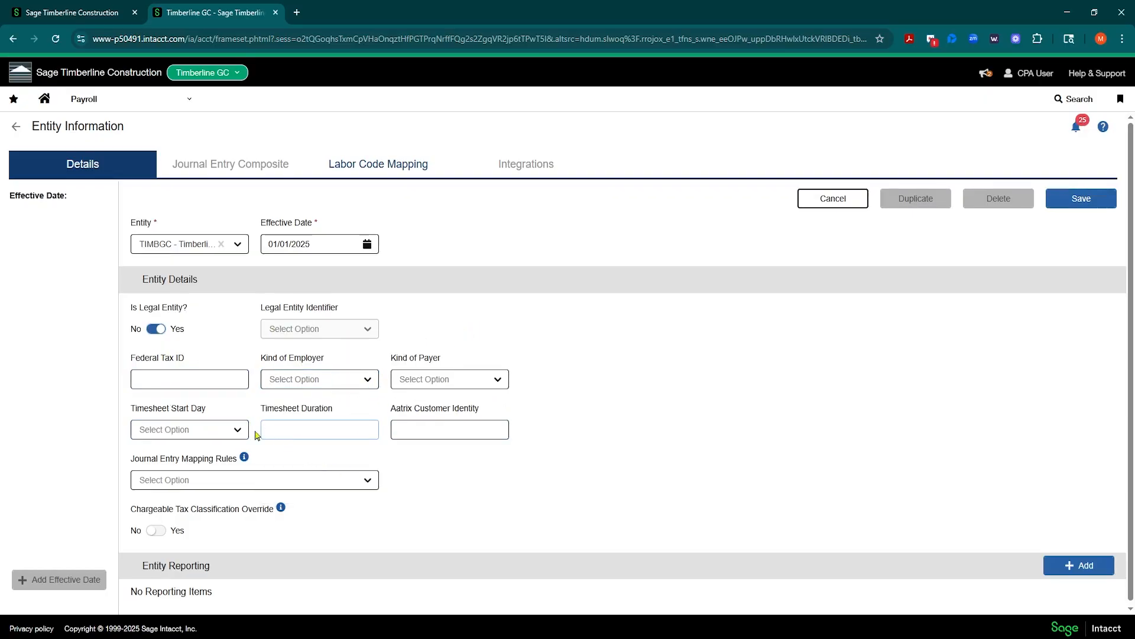
left_click(431, 430)
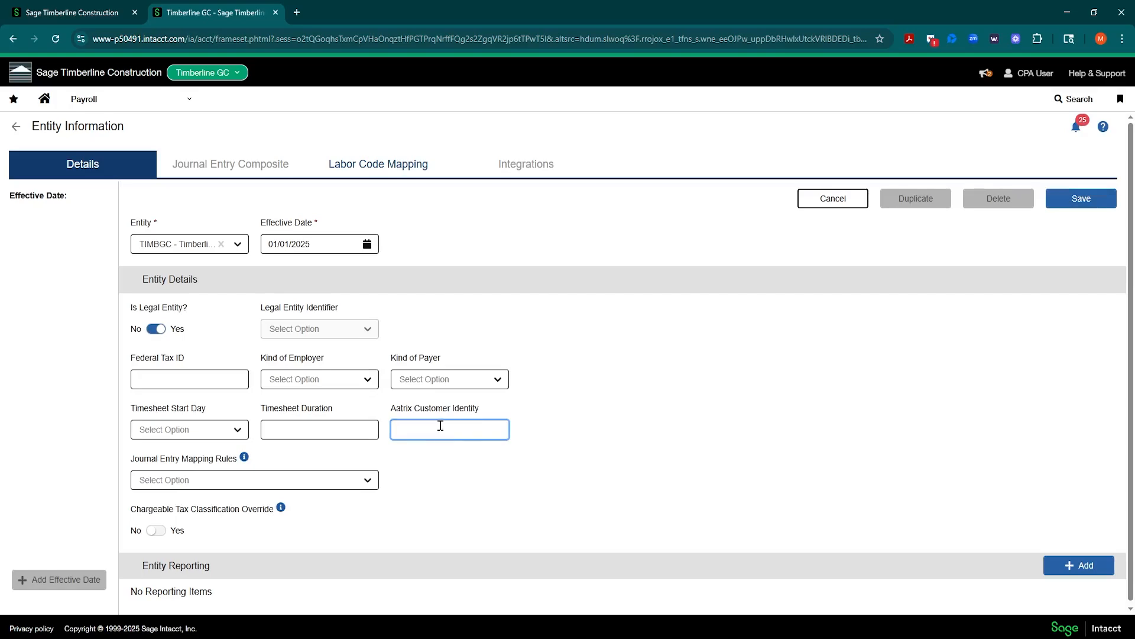
left_click(557, 388)
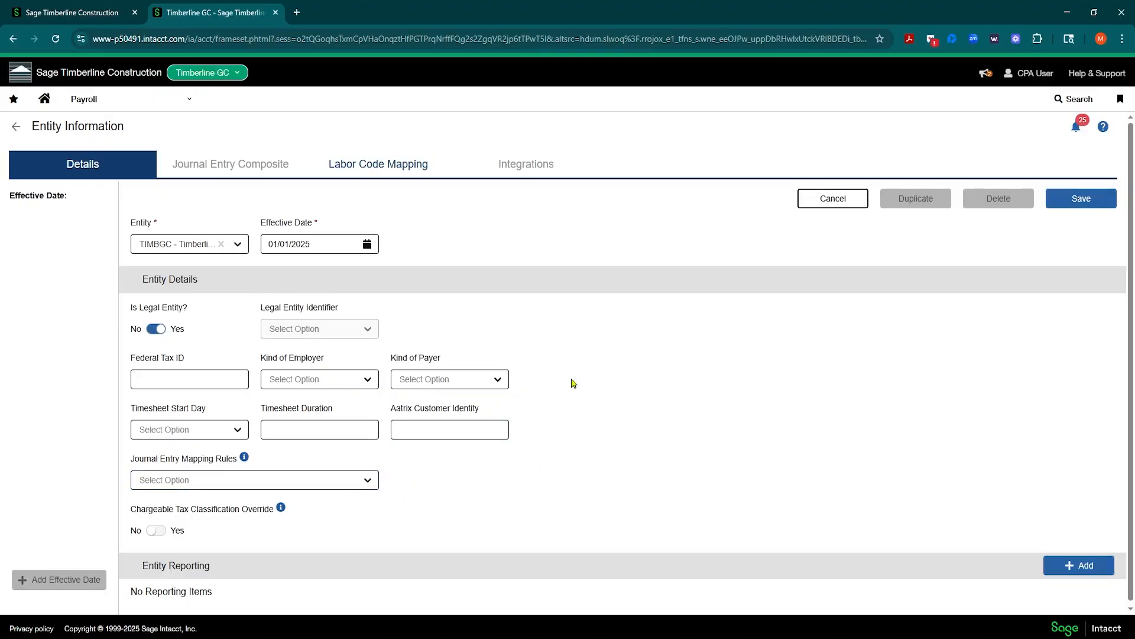
scroll(572, 379, "down", 1)
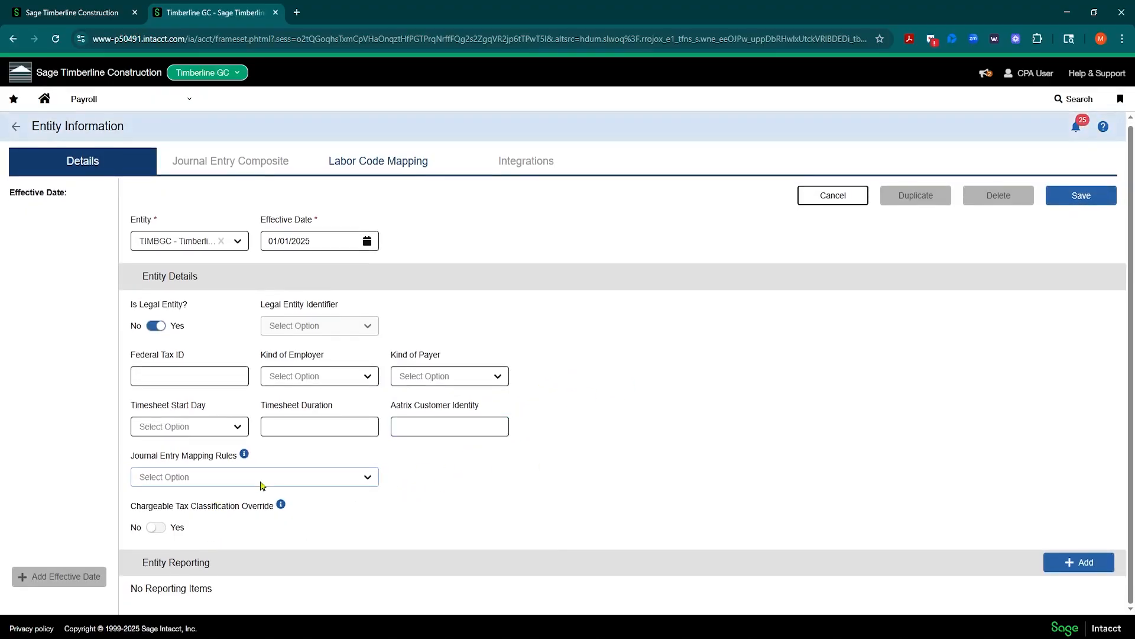
left_click(163, 529)
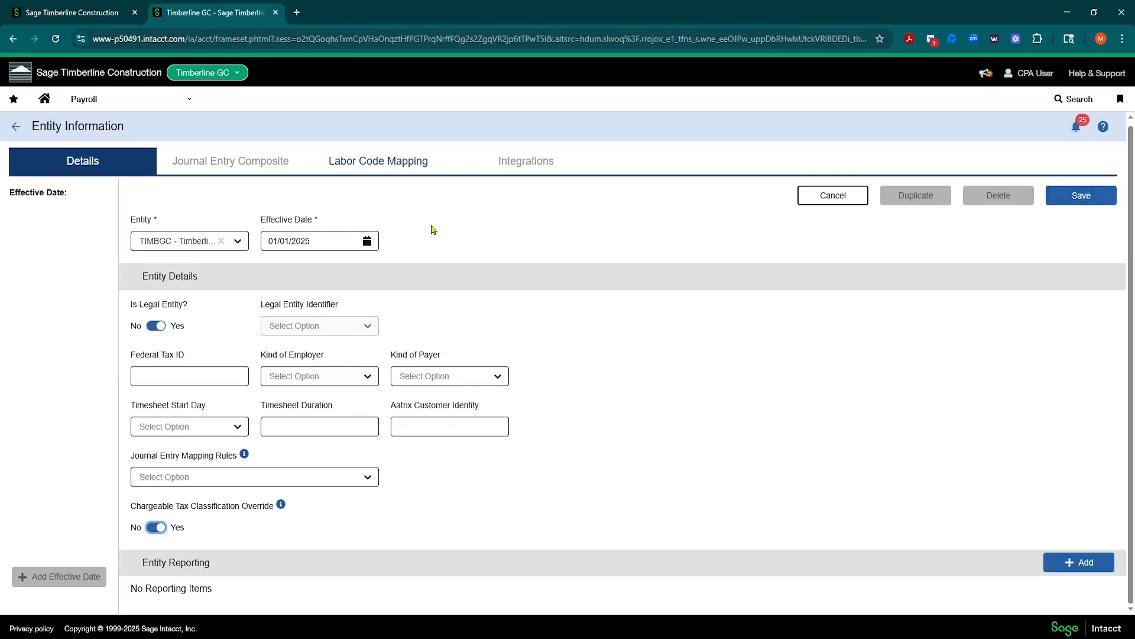
left_click(15, 127)
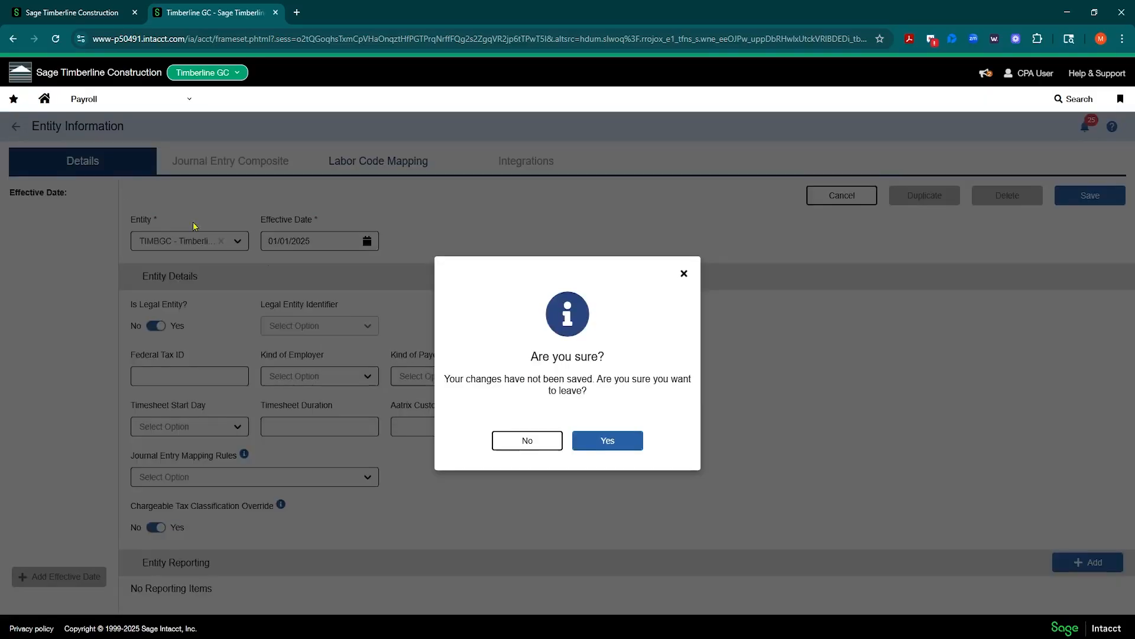
left_click(607, 440)
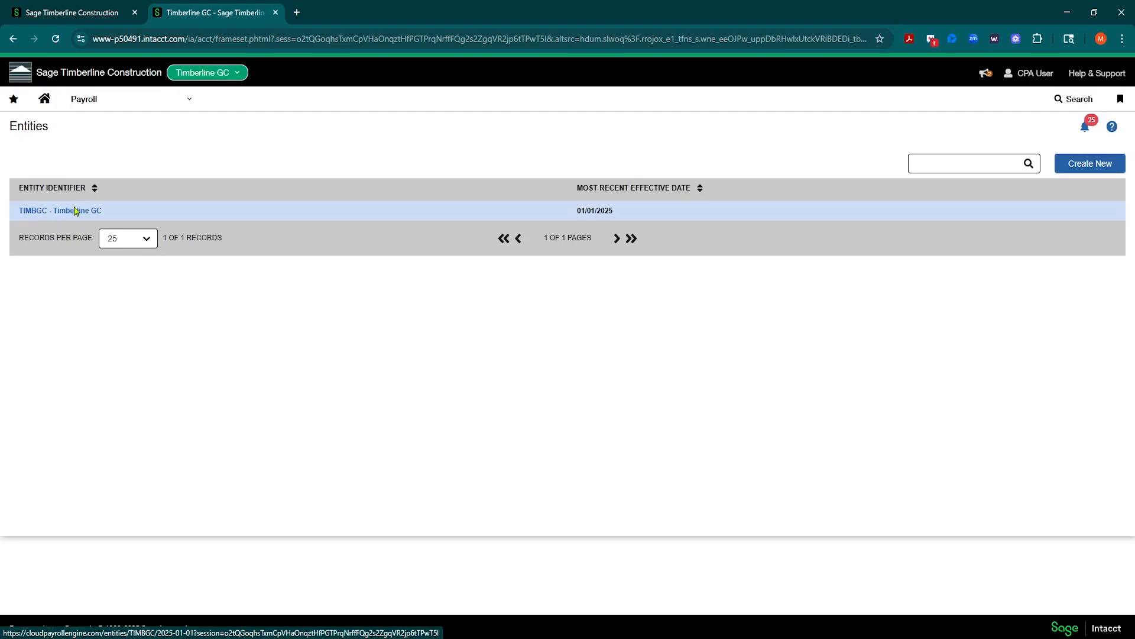
left_click(160, 99)
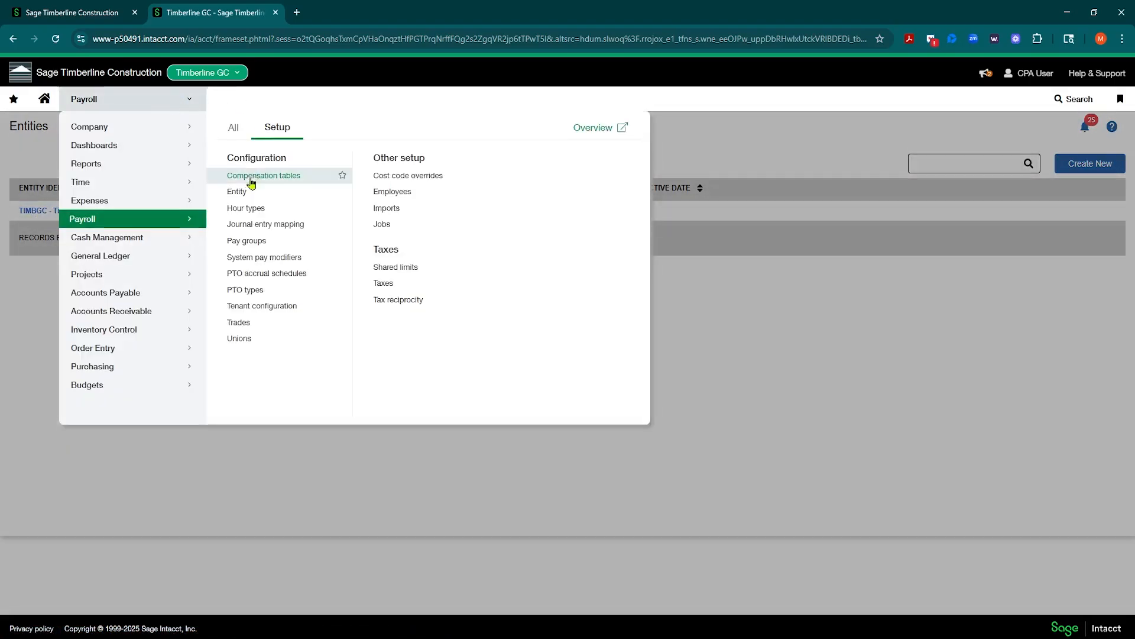
left_click(732, 132)
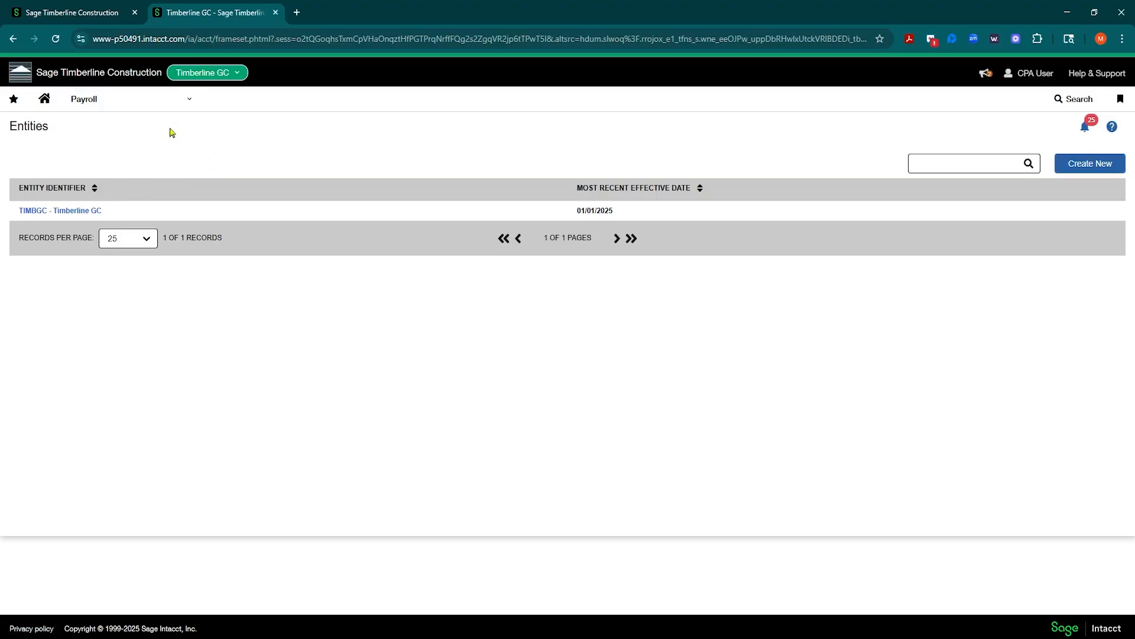
left_click(187, 101)
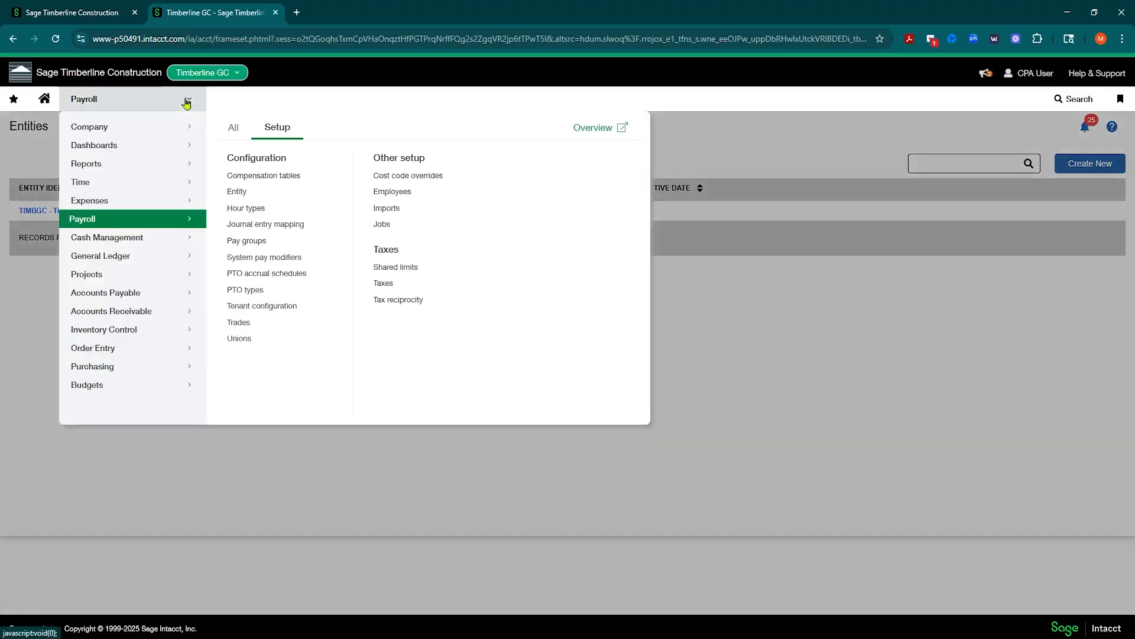
left_click(126, 280)
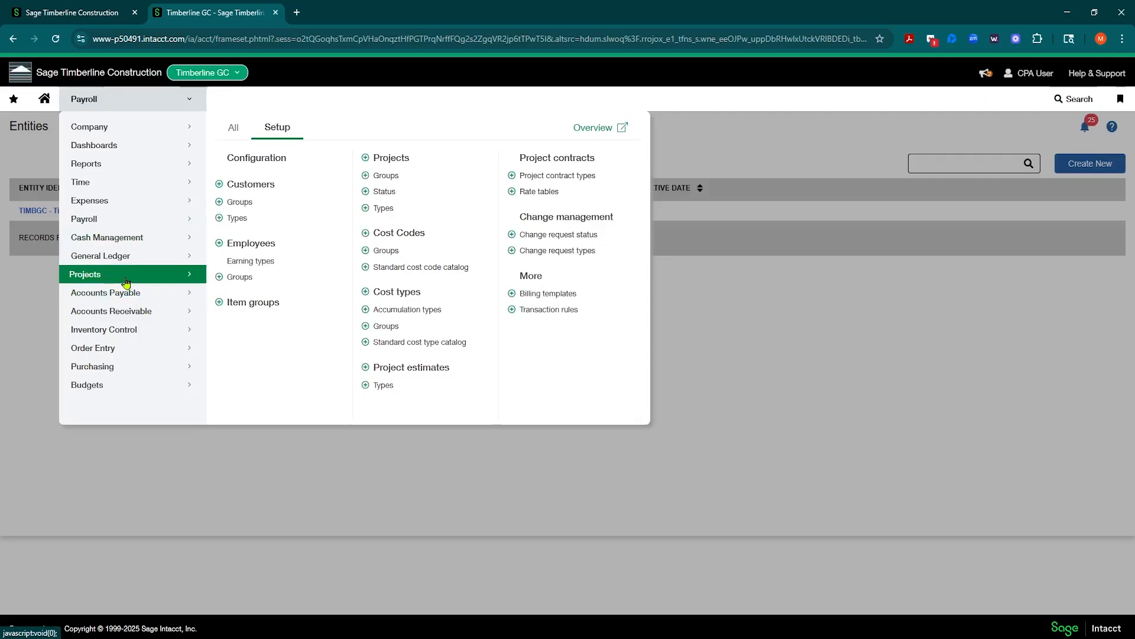
left_click(119, 225)
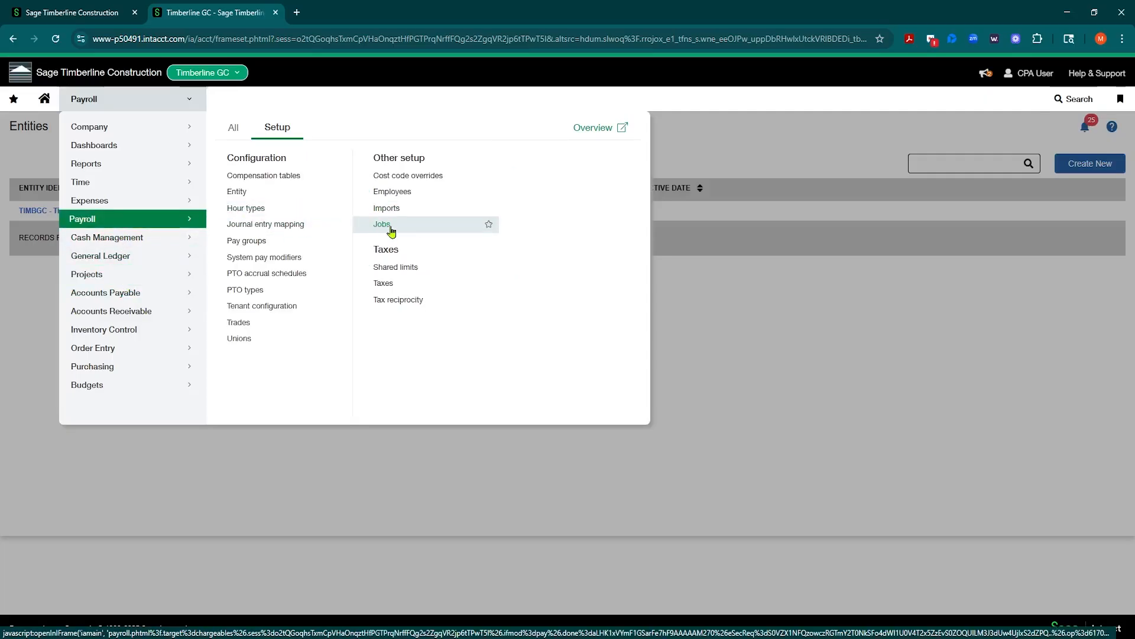
Step: Create a project with ID 88-888, name "Test Project For Payroll" and customer Burns Restaurants
left_click(132, 280)
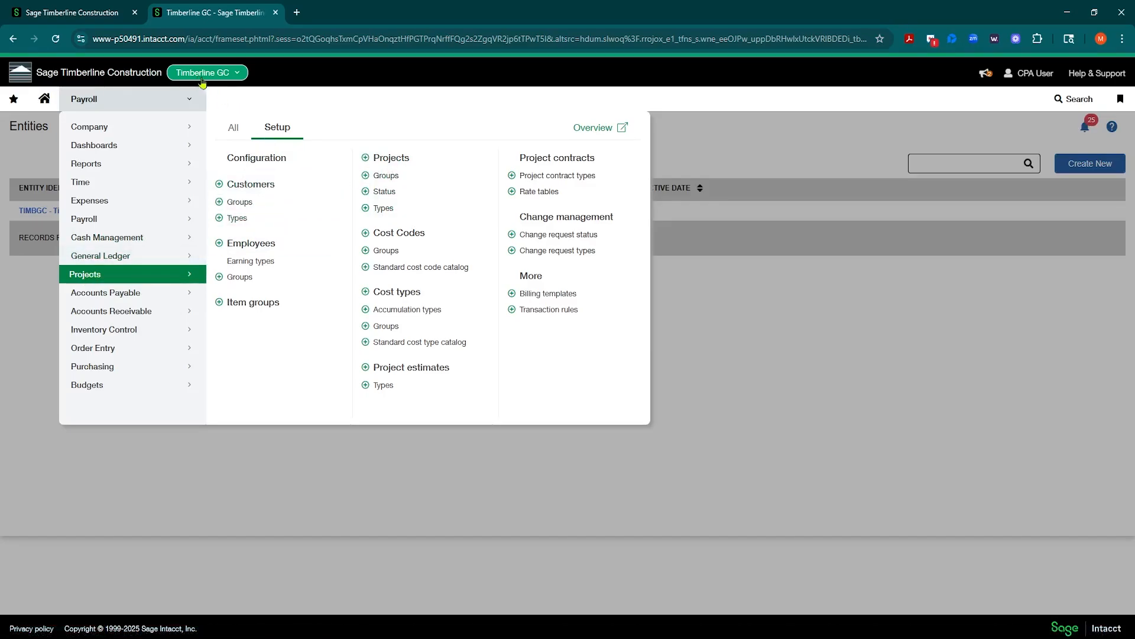
left_click(366, 159)
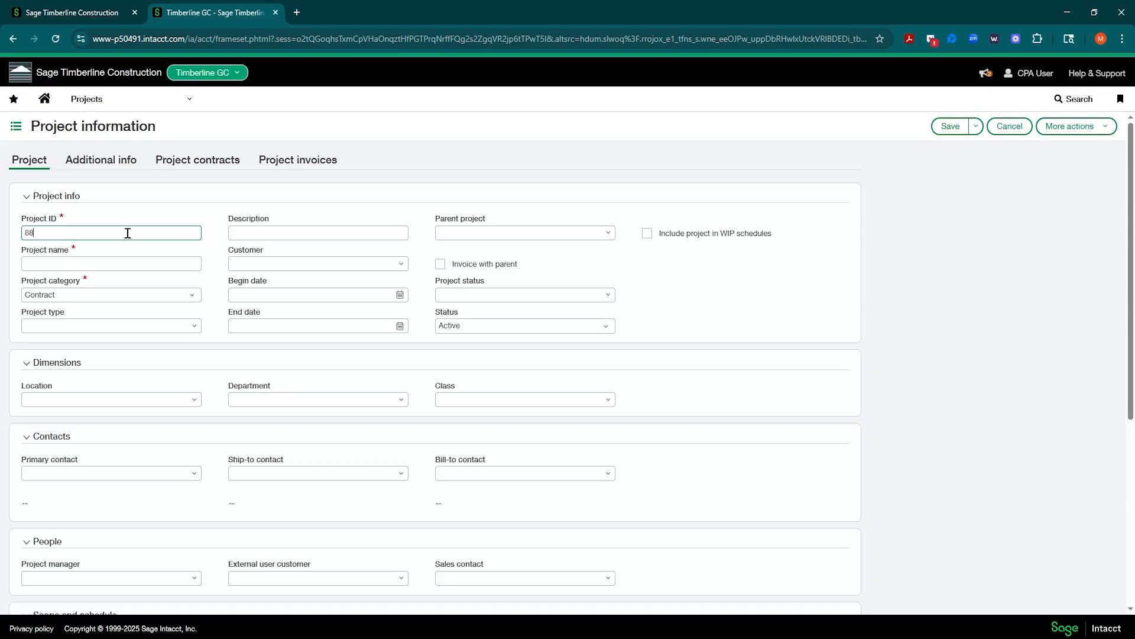
key("Tab")
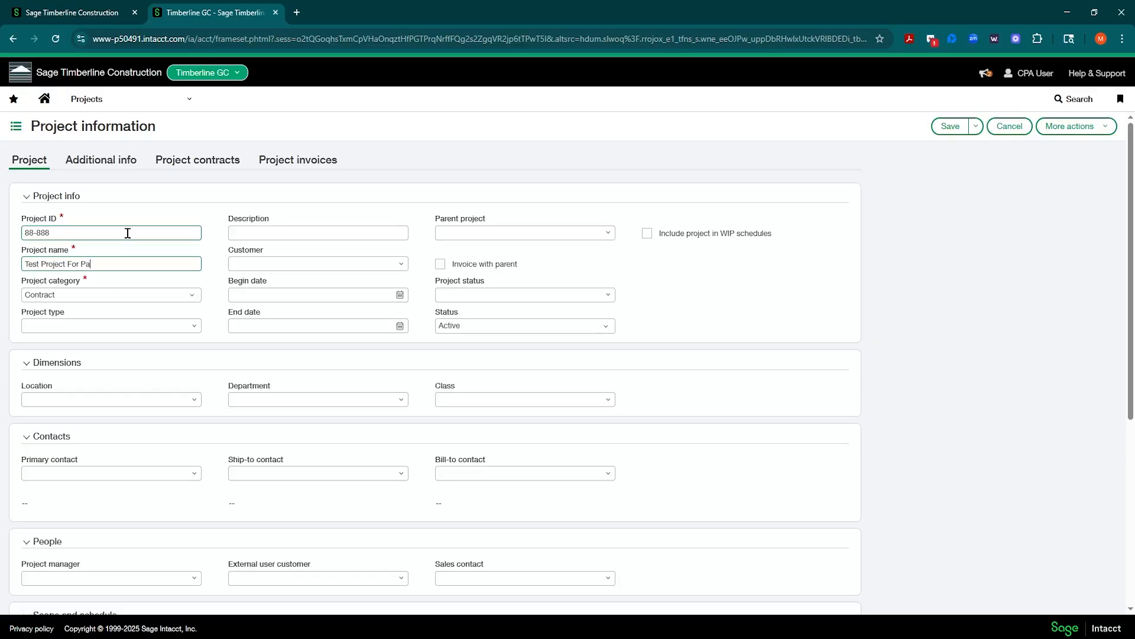
type("Test Project For Payroll")
key("Tab")
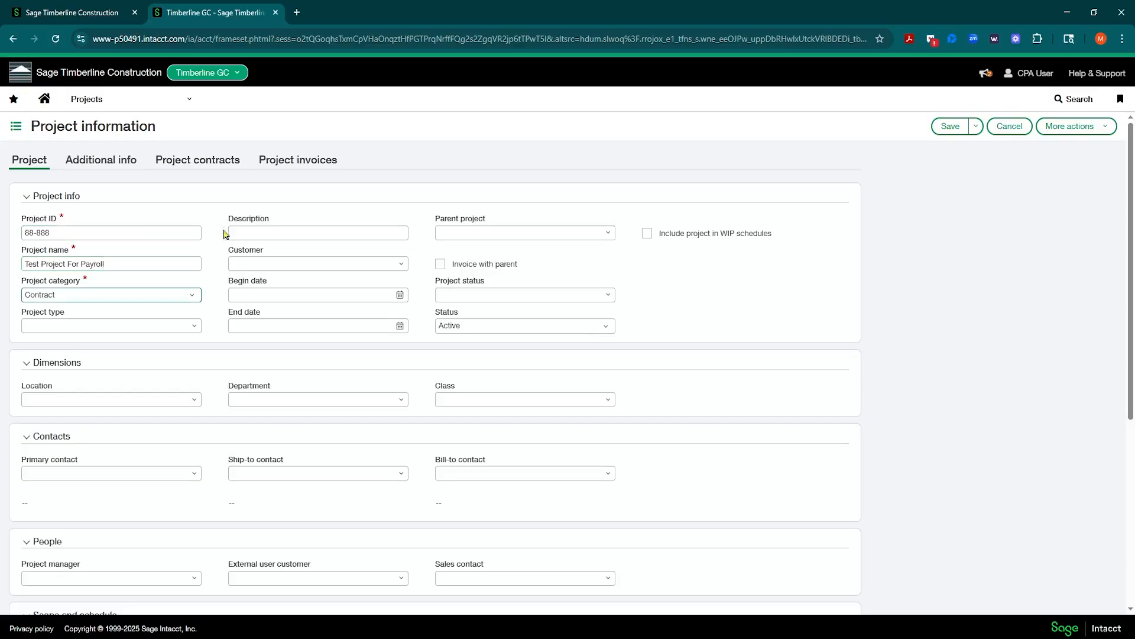
left_click(398, 268)
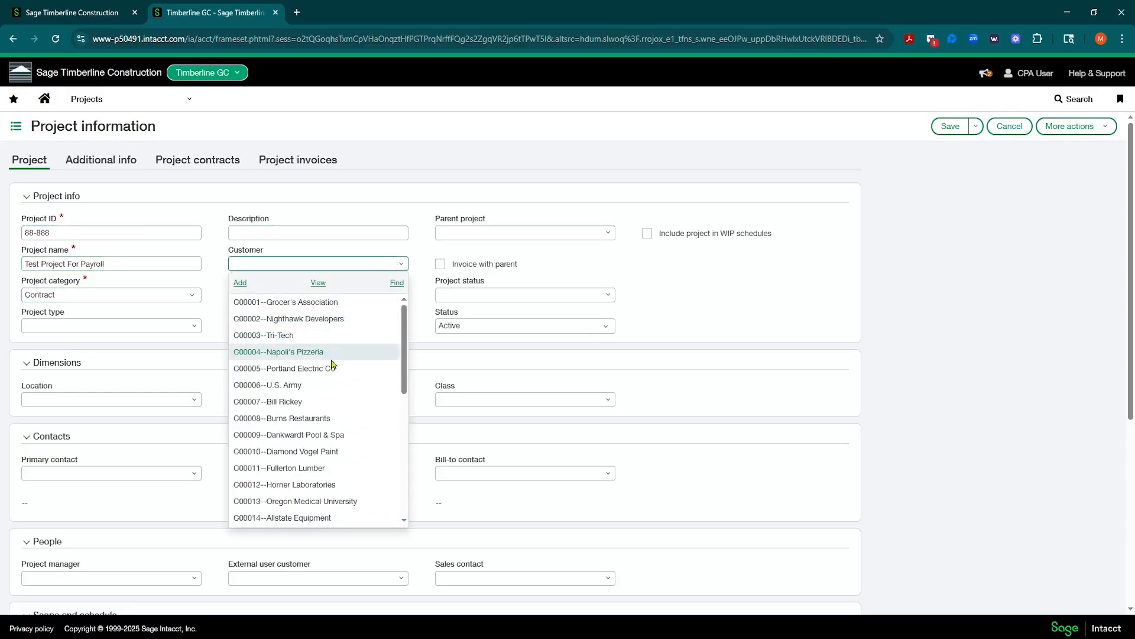
scroll(331, 365, "down", 2)
left_click(320, 358)
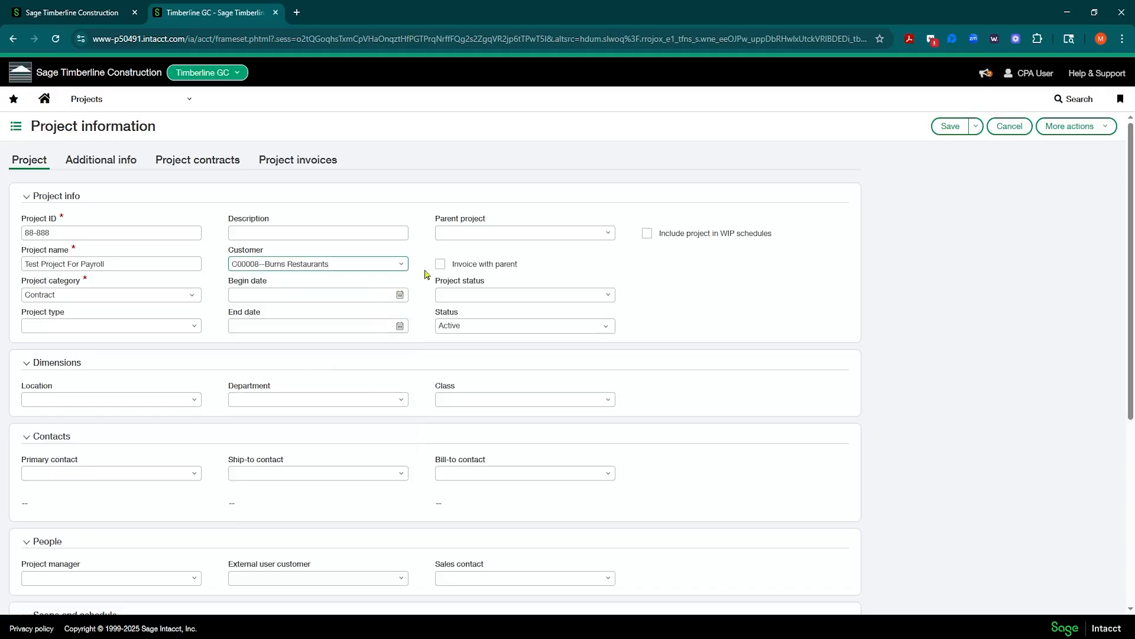
Step: Set the project's location to TIMBGC--Timberline GC and its department to OPERATIONS--Construction Operations, and save the project
left_click(191, 401)
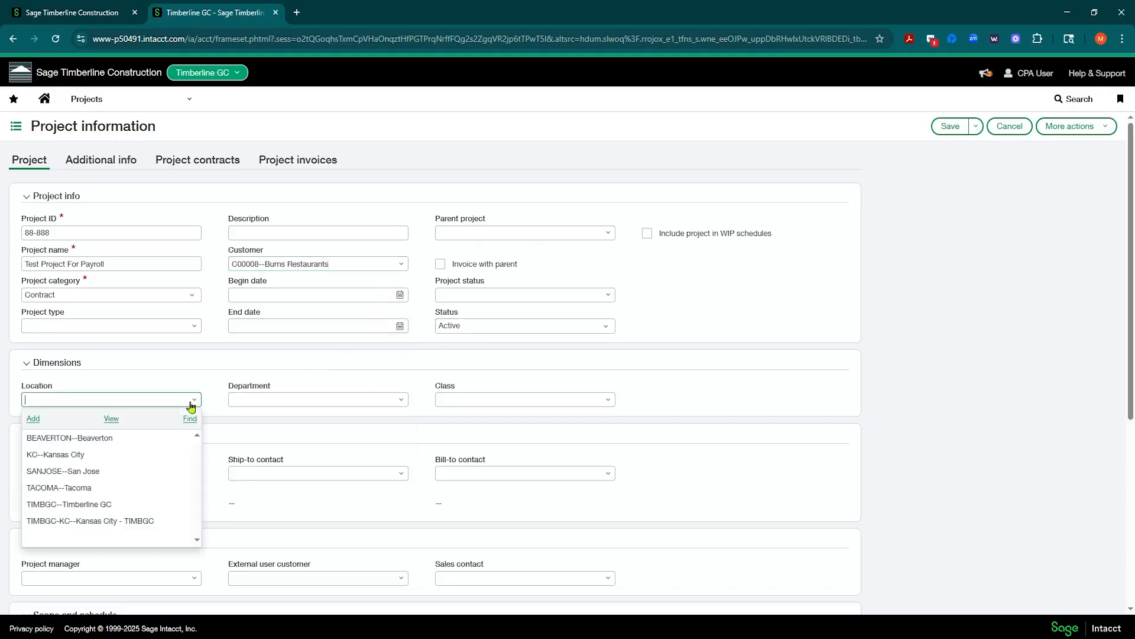
left_click(66, 505)
left_click(361, 400)
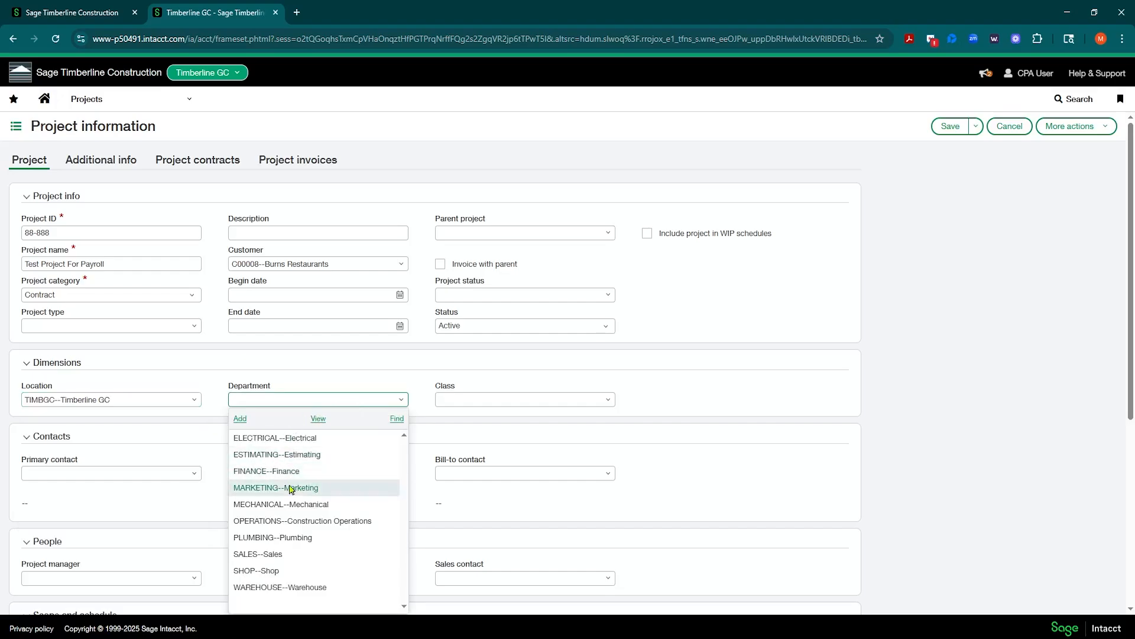
left_click(293, 523)
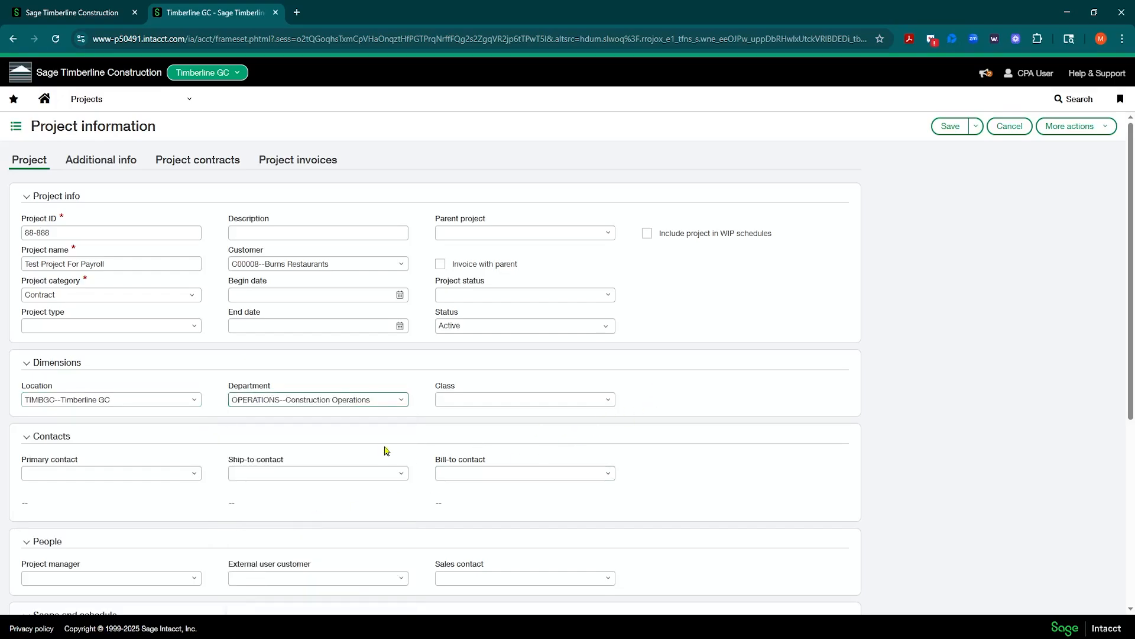
scroll(398, 431, "down", 4)
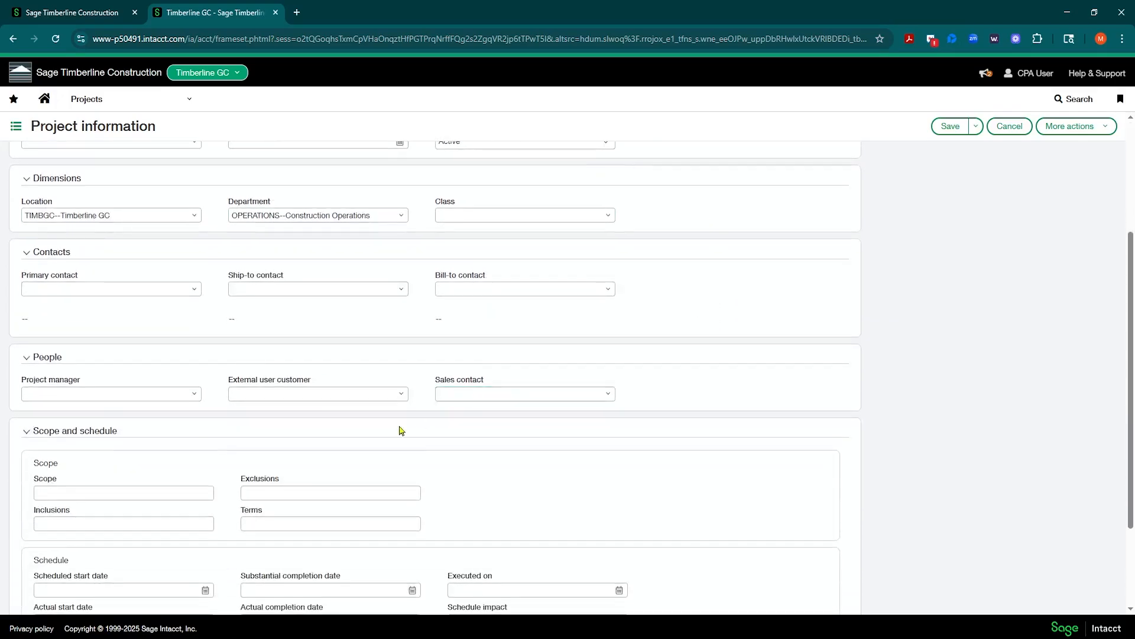
scroll(319, 435, "up", 4)
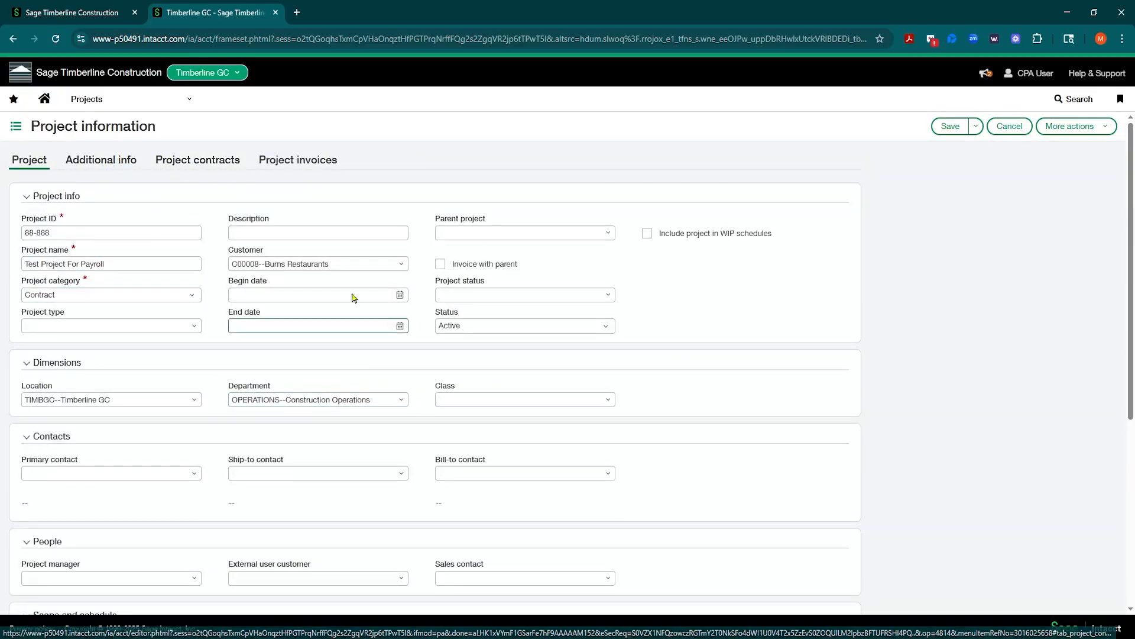
left_click(951, 126)
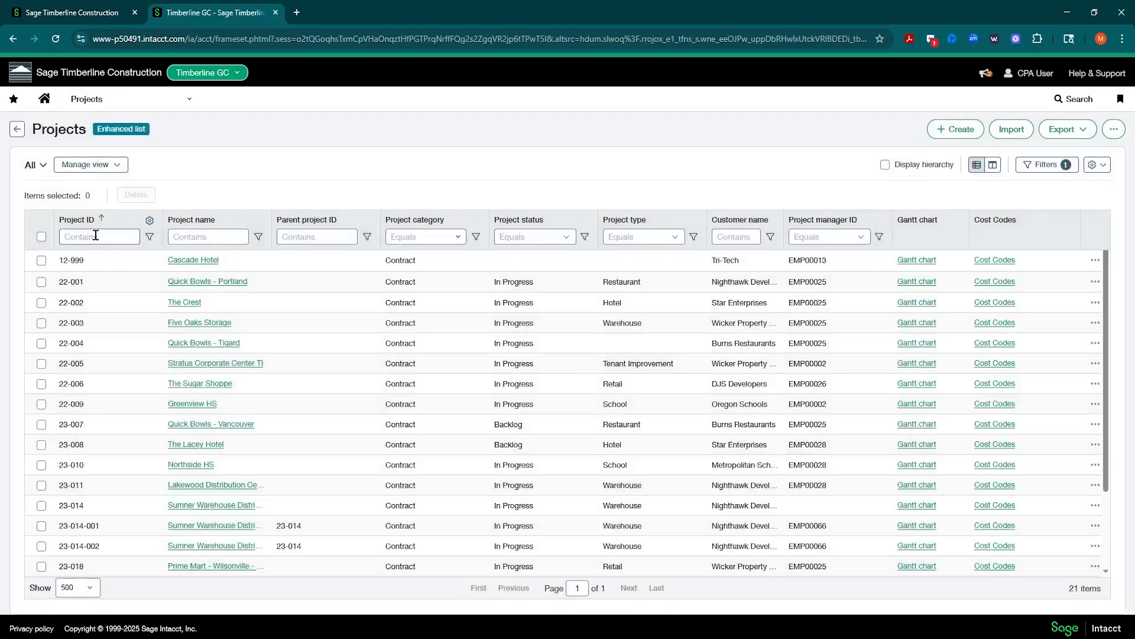
Step: Filter the projects list by project ID 88 and open the cost codes of Test Project For Payroll
left_click(96, 236)
type("88")
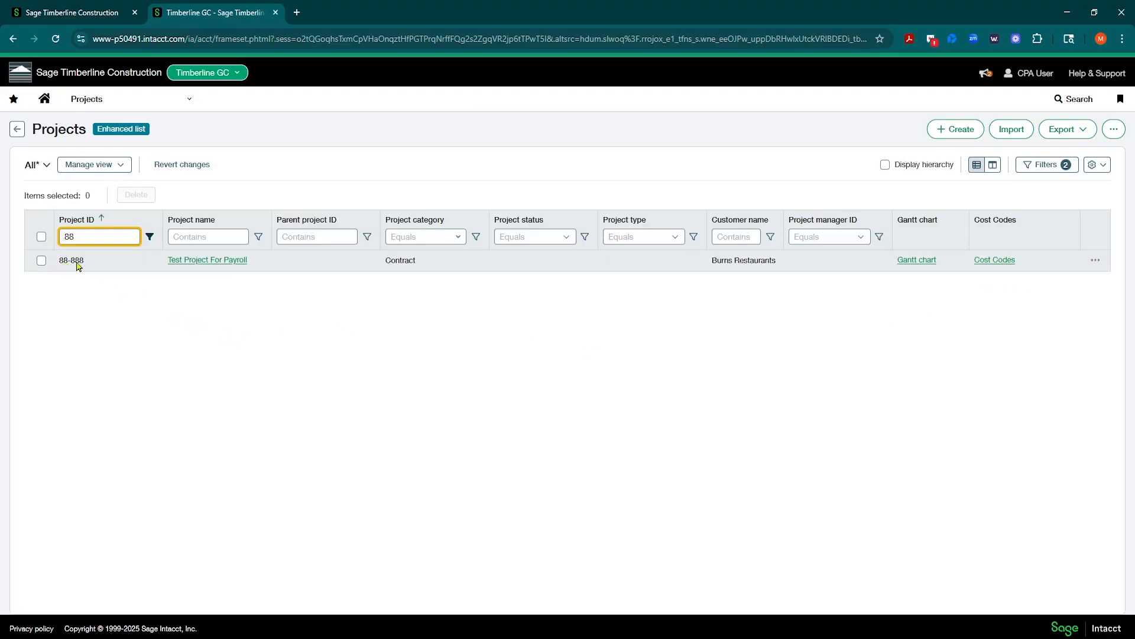
left_click(987, 264)
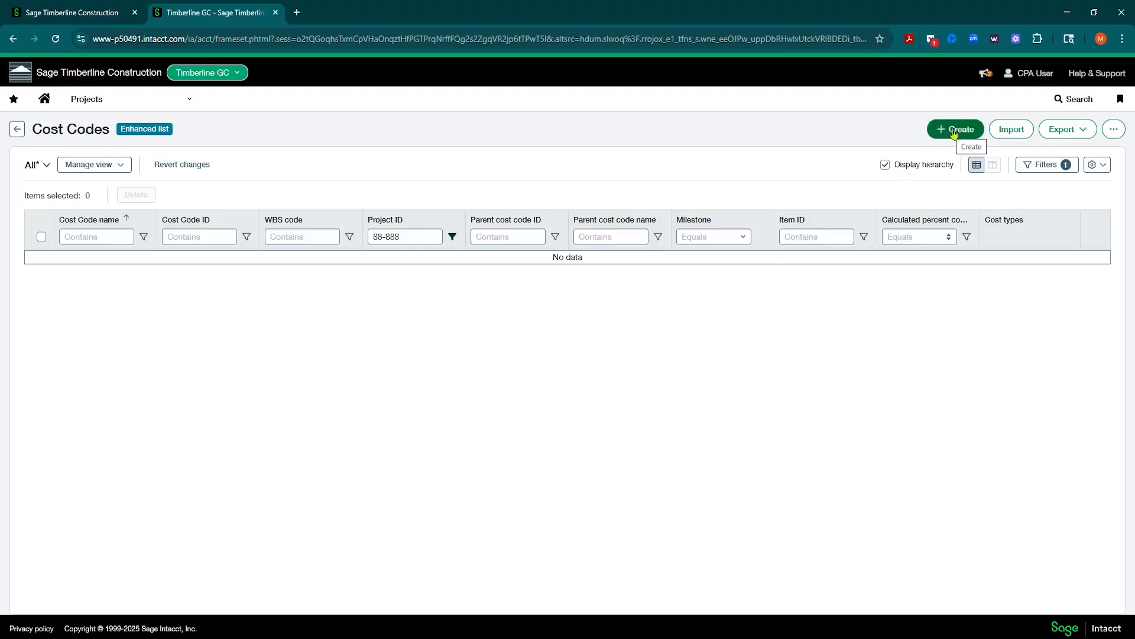
left_click(1114, 129)
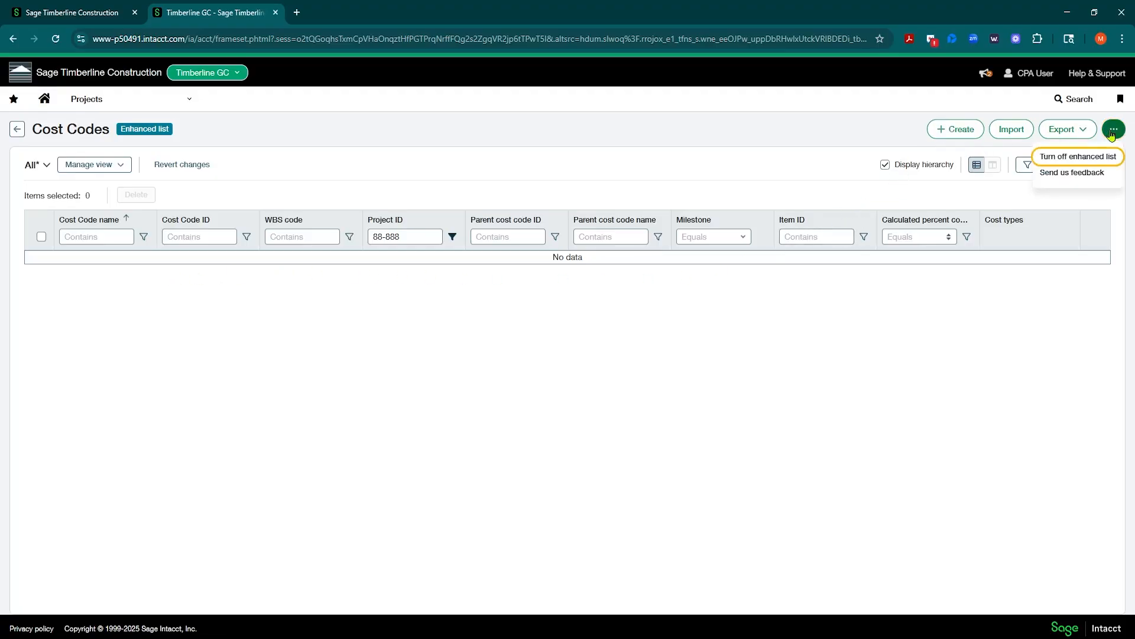
left_click(1085, 156)
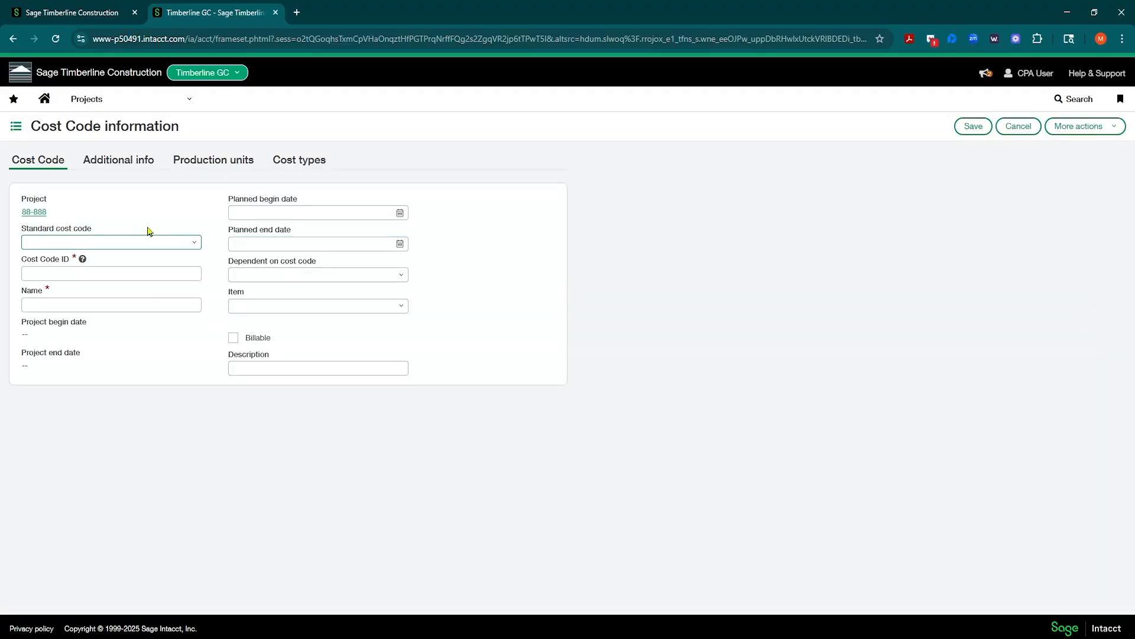
left_click(200, 246)
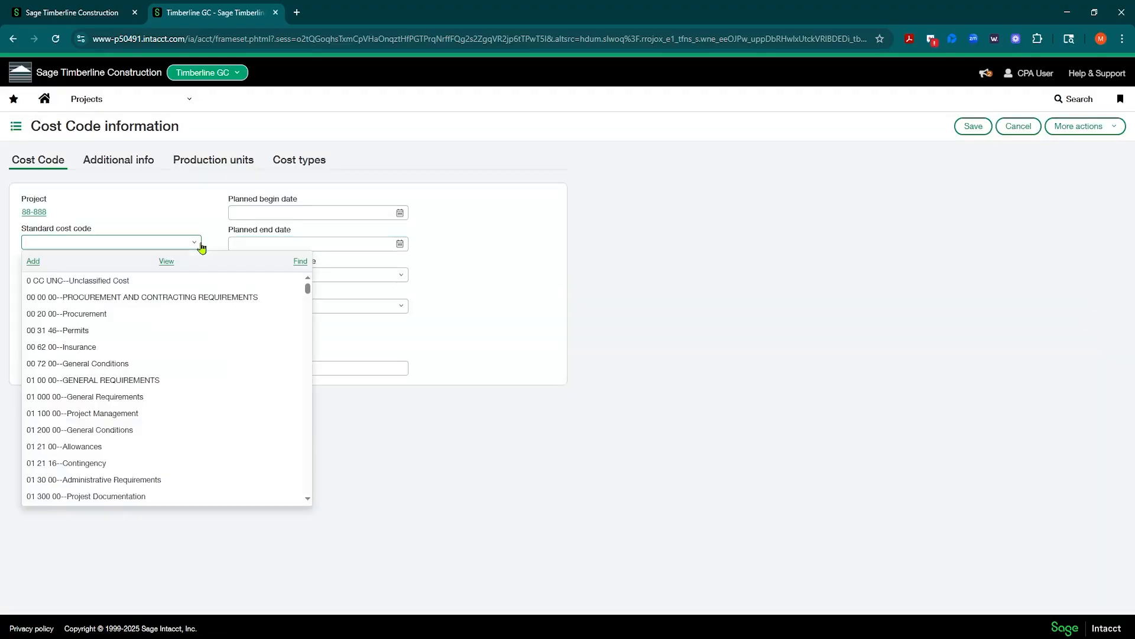
left_click(553, 238)
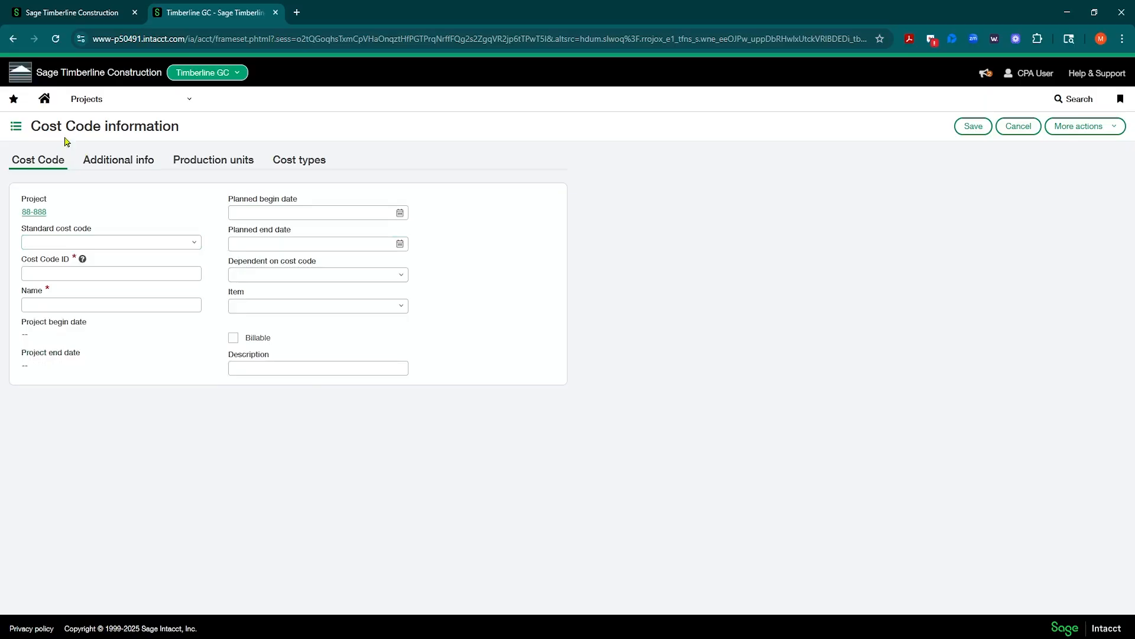
left_click(16, 131)
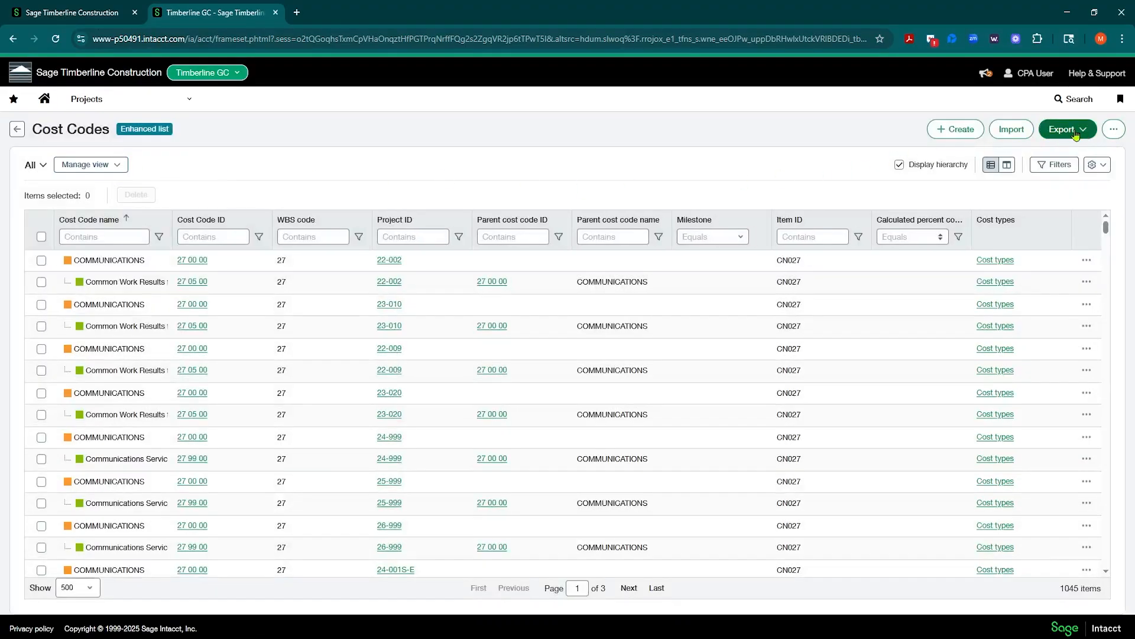
Step: Turn off the enhanced list for Cost Codes
left_click(1075, 133)
left_click(1114, 129)
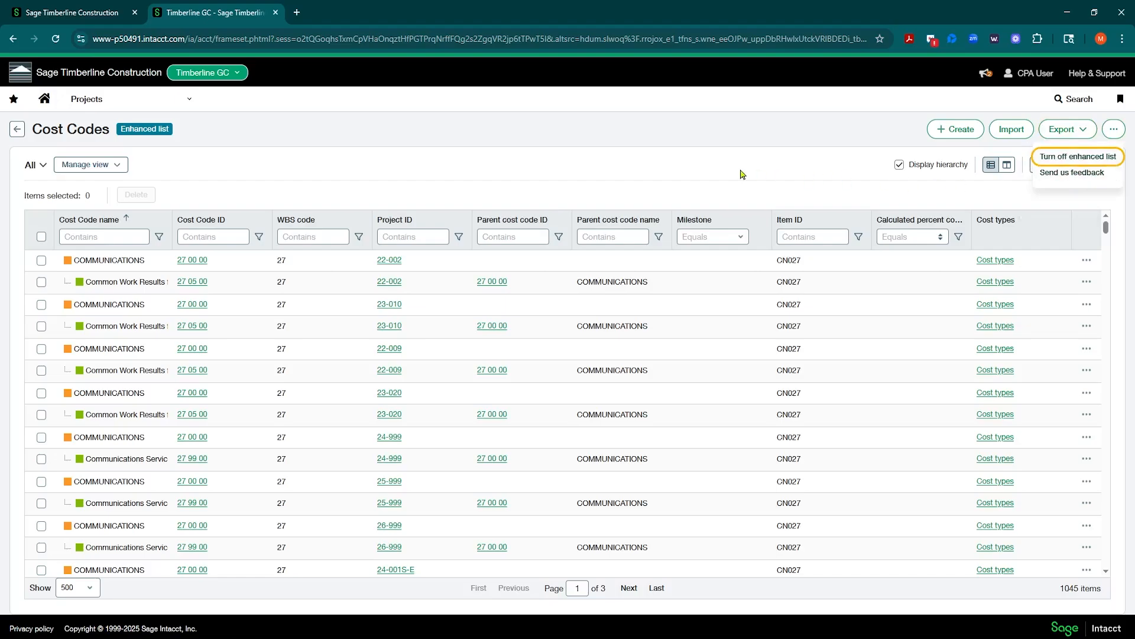
left_click(1077, 160)
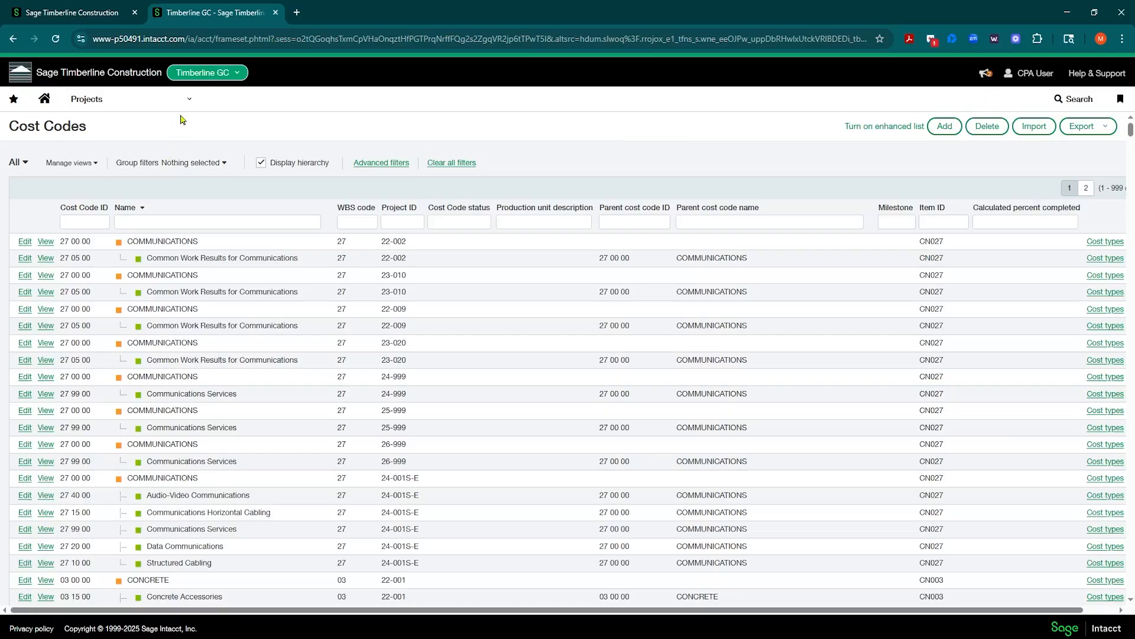
Step: Return to the Projects list and turn off its enhanced list
left_click(13, 40)
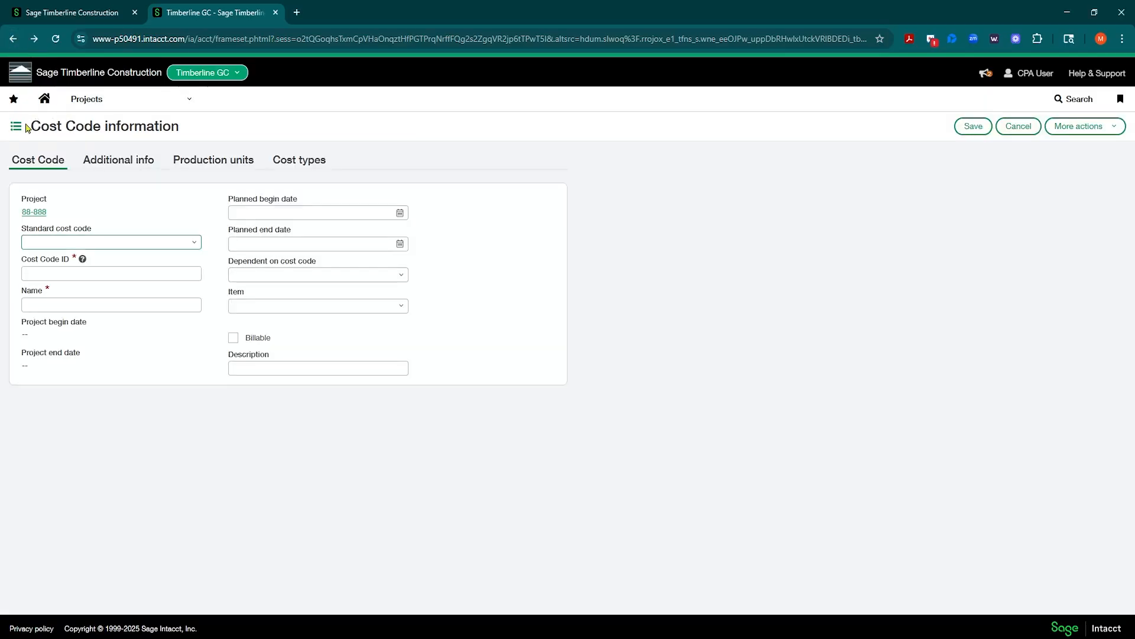
left_click(122, 99)
left_click(389, 161)
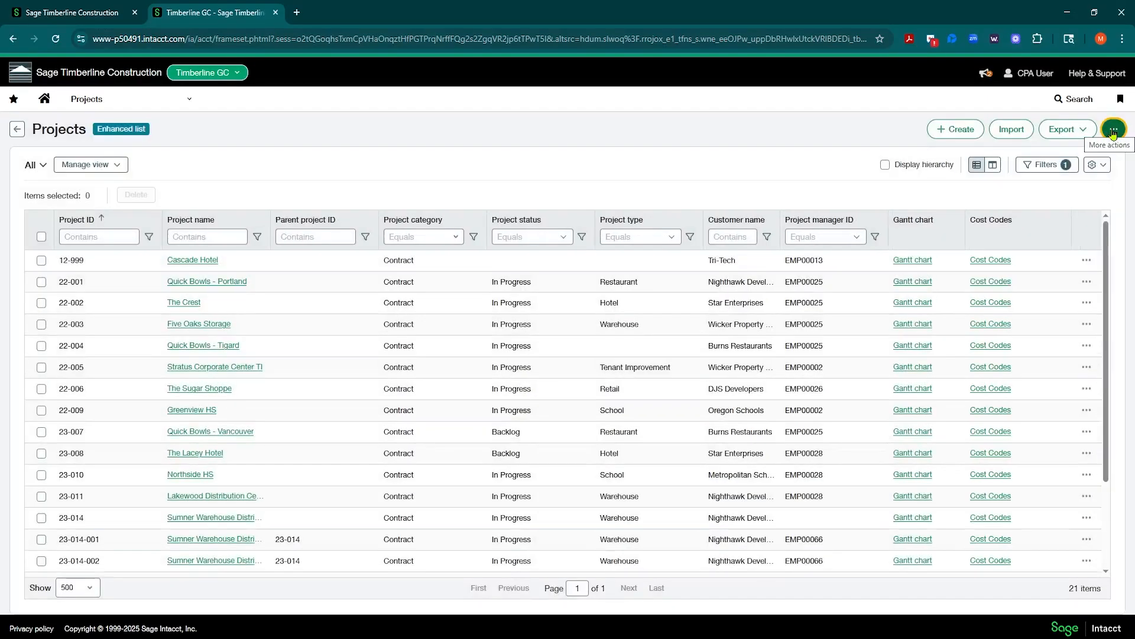
left_click(1113, 131)
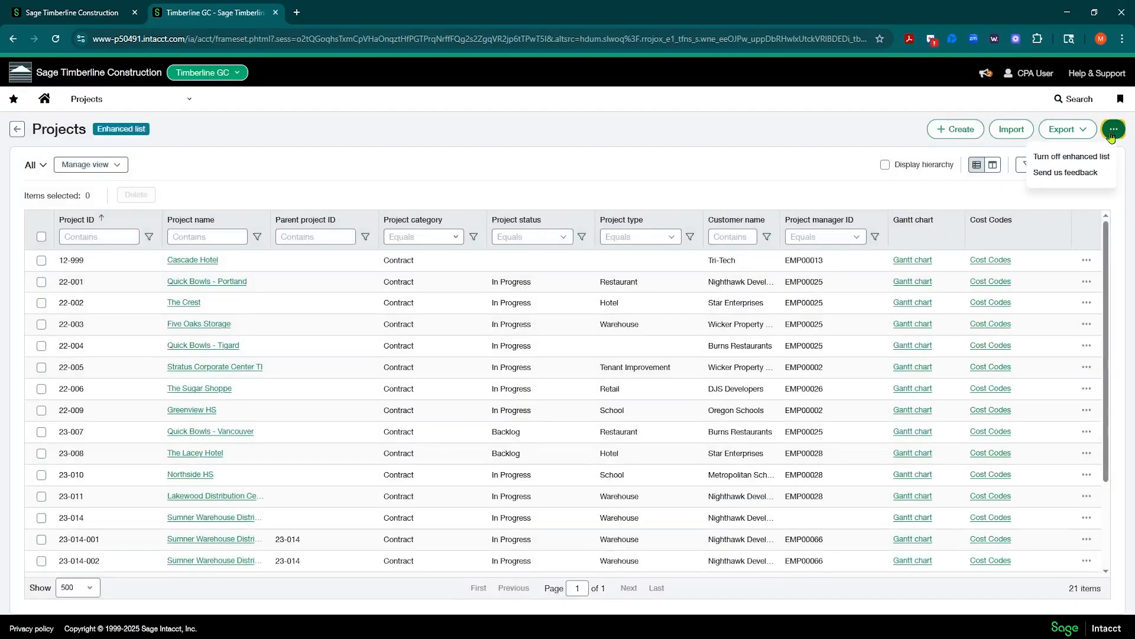
left_click(1075, 158)
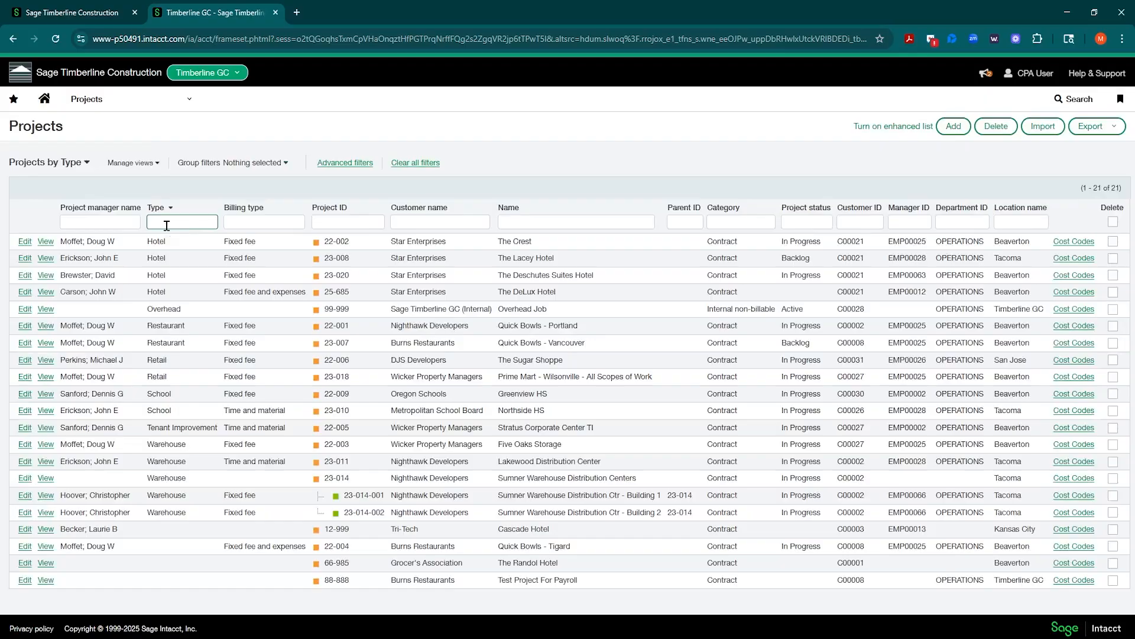
Step: Filter the projects by ID 88 and open the catalog for adding cost codes to project 88-888
left_click(324, 223)
type("88")
key("Return")
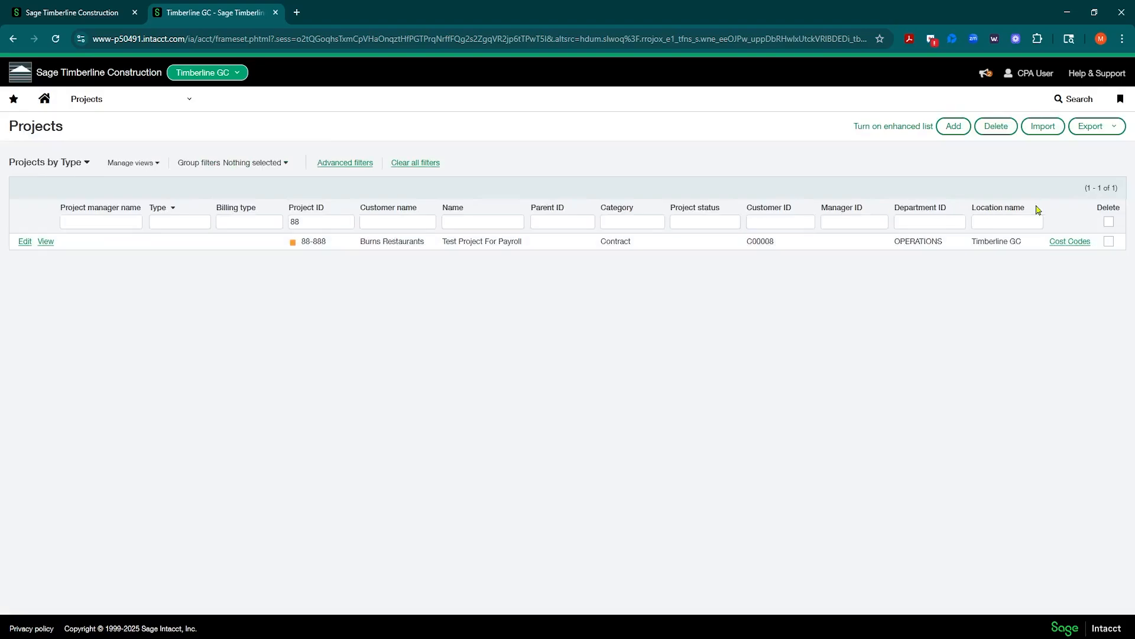
left_click(1075, 242)
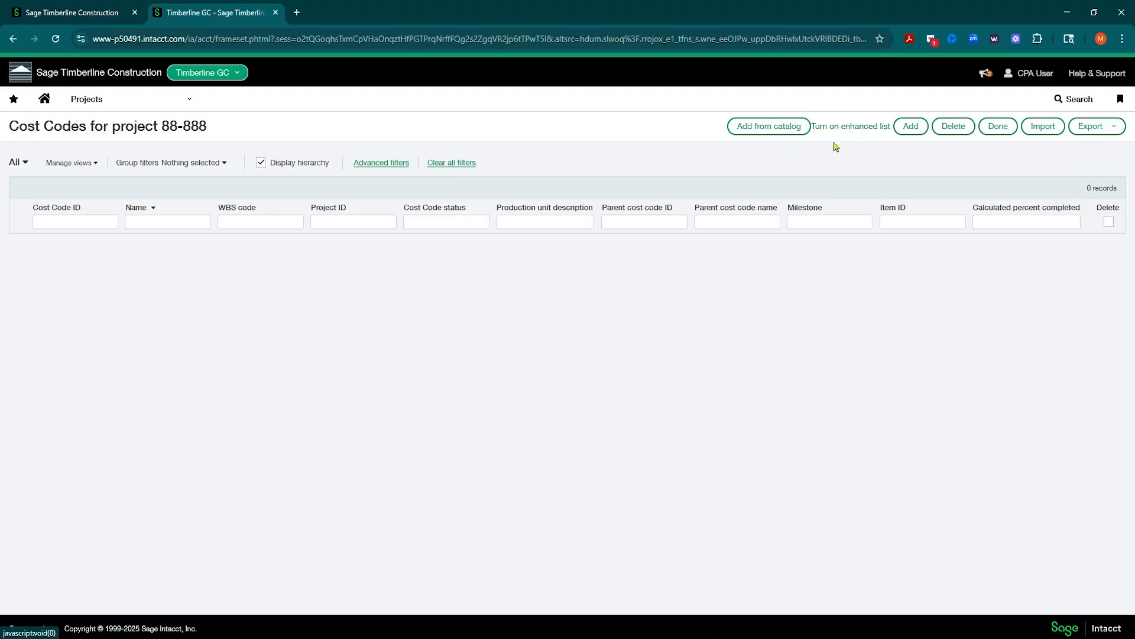
left_click(751, 128)
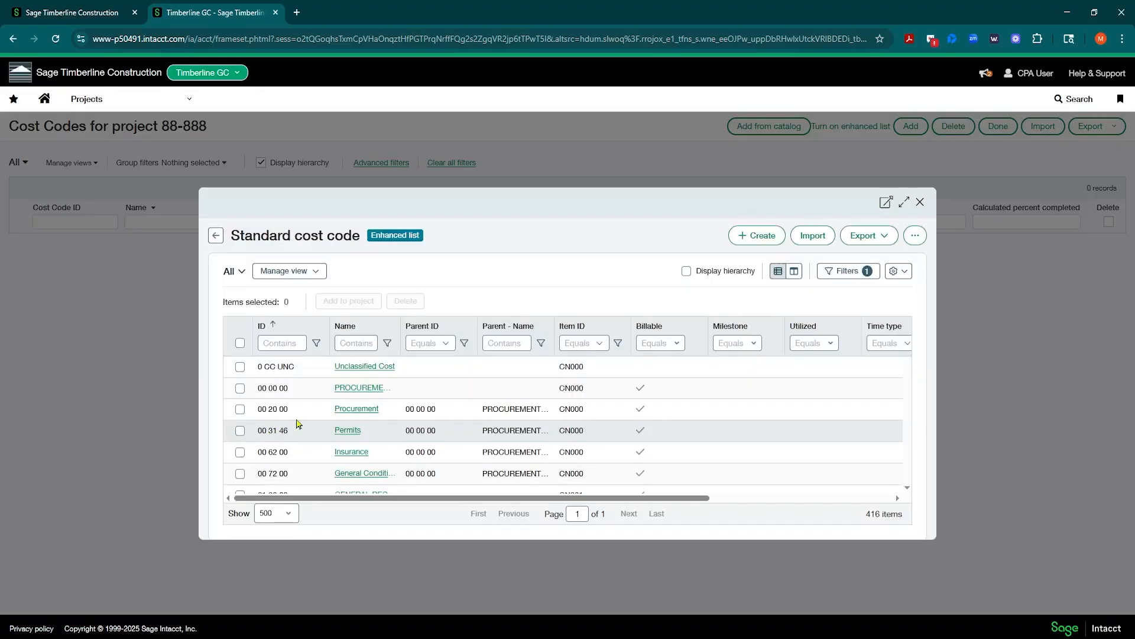
scroll(348, 422, "down", 1)
scroll(348, 422, "down", 5)
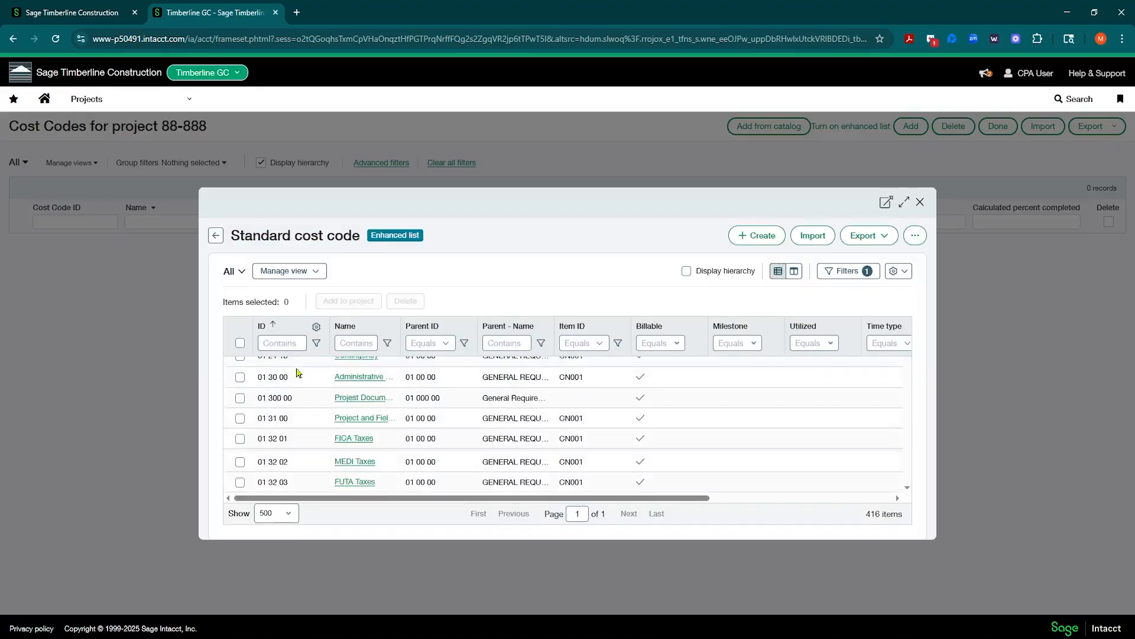
scroll(281, 401, "up", 2)
left_click(276, 343)
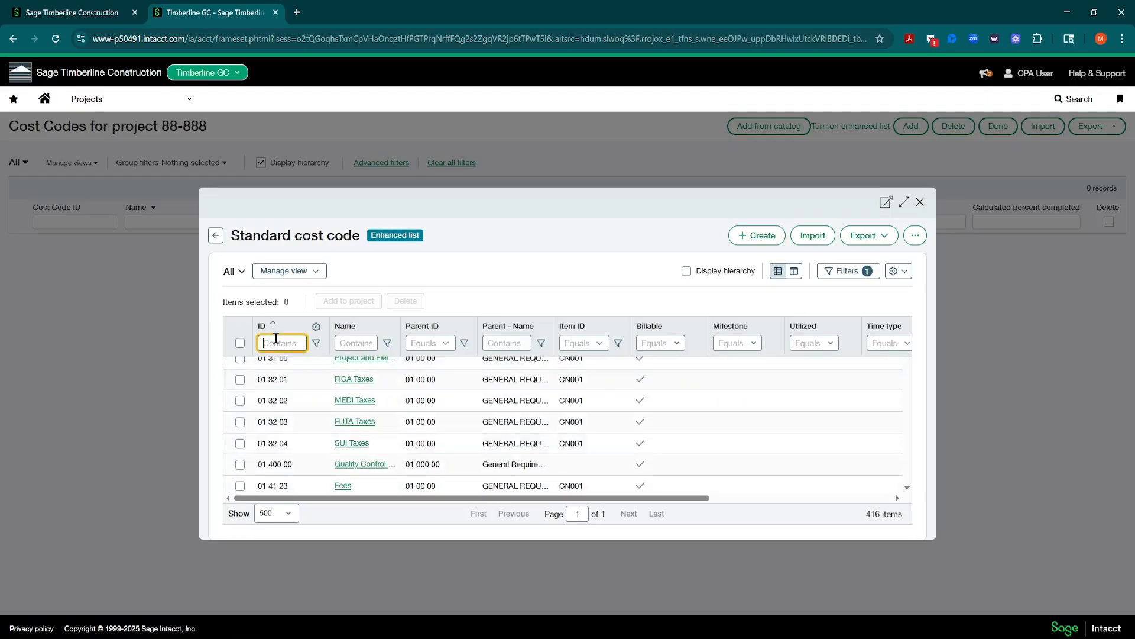
type("g")
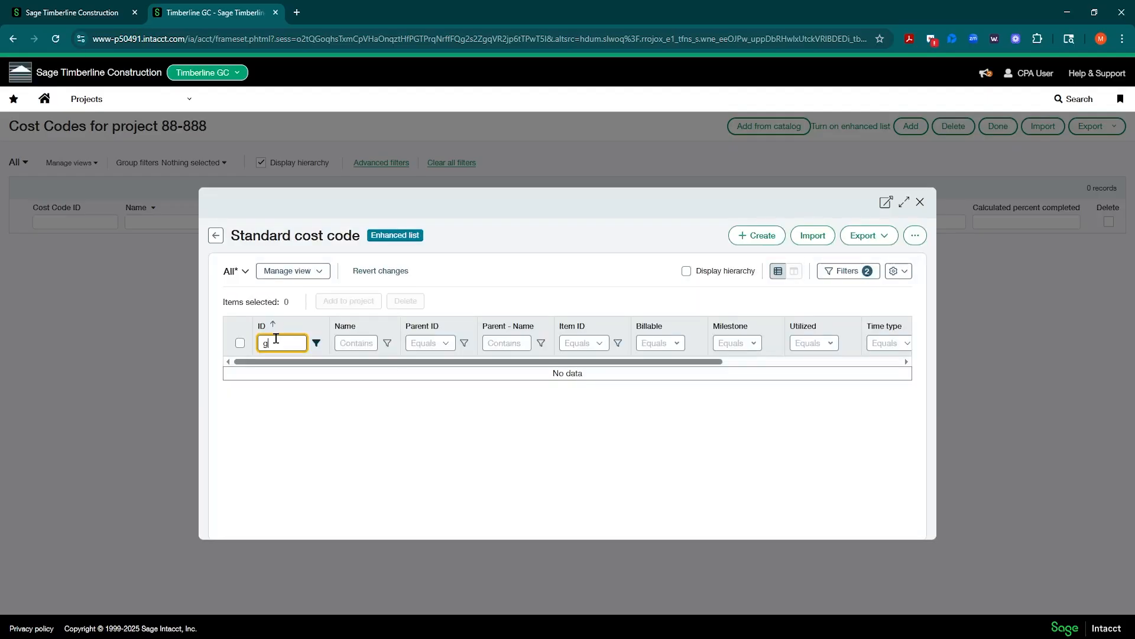
left_click_drag(276, 341, 230, 344)
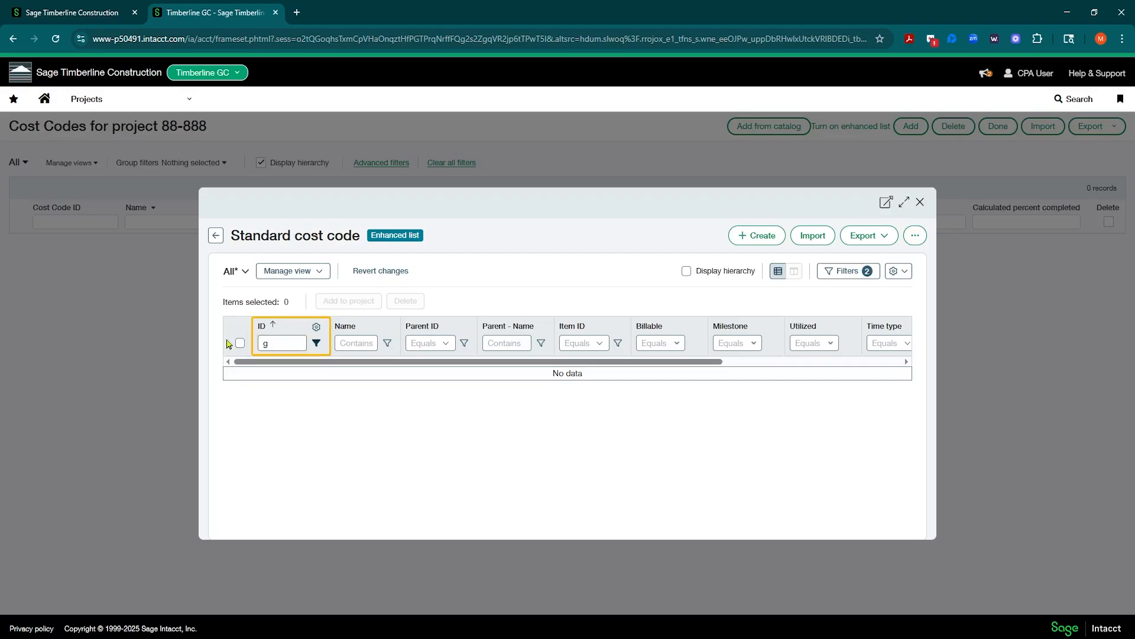
left_click(268, 337)
key("BackSpace")
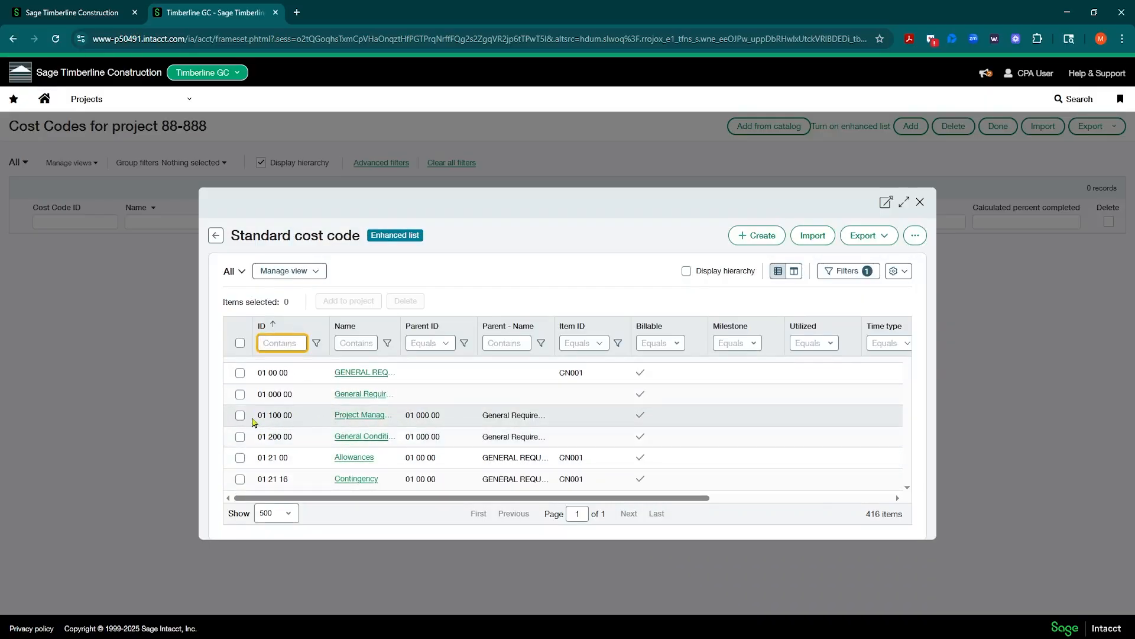
Step: Select the standard cost codes 01 100 00 (Project Management) and 01 71 13 (Mobilization) in the catalog
left_click(240, 416)
scroll(248, 428, "up", 1)
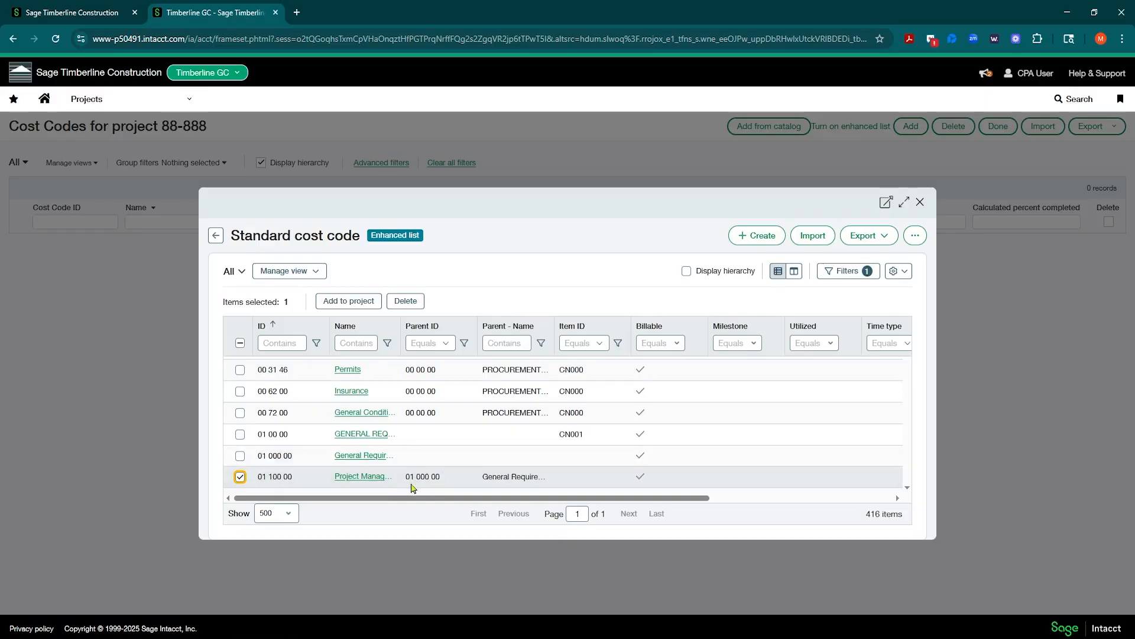
scroll(422, 484, "down", 1)
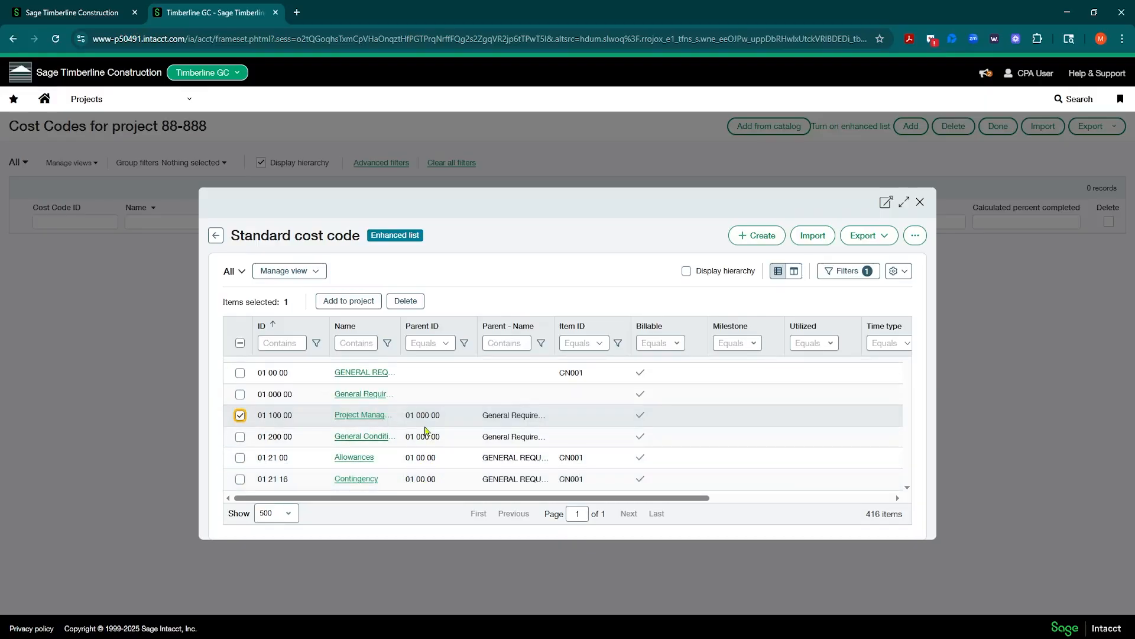
scroll(461, 430, "down", 1)
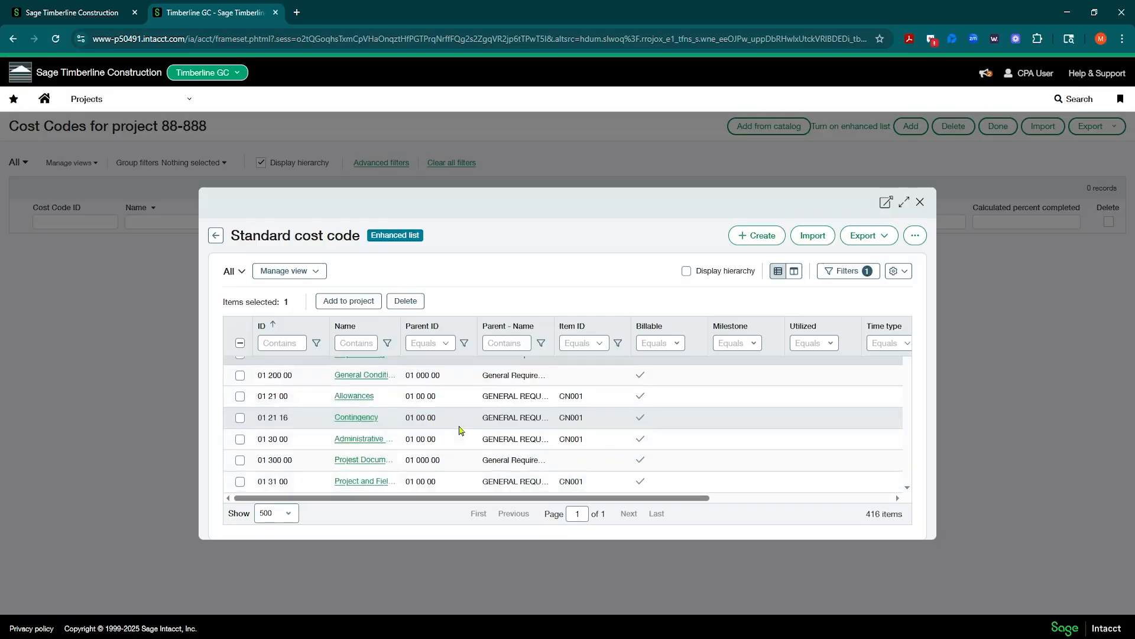
scroll(264, 414, "down", 4)
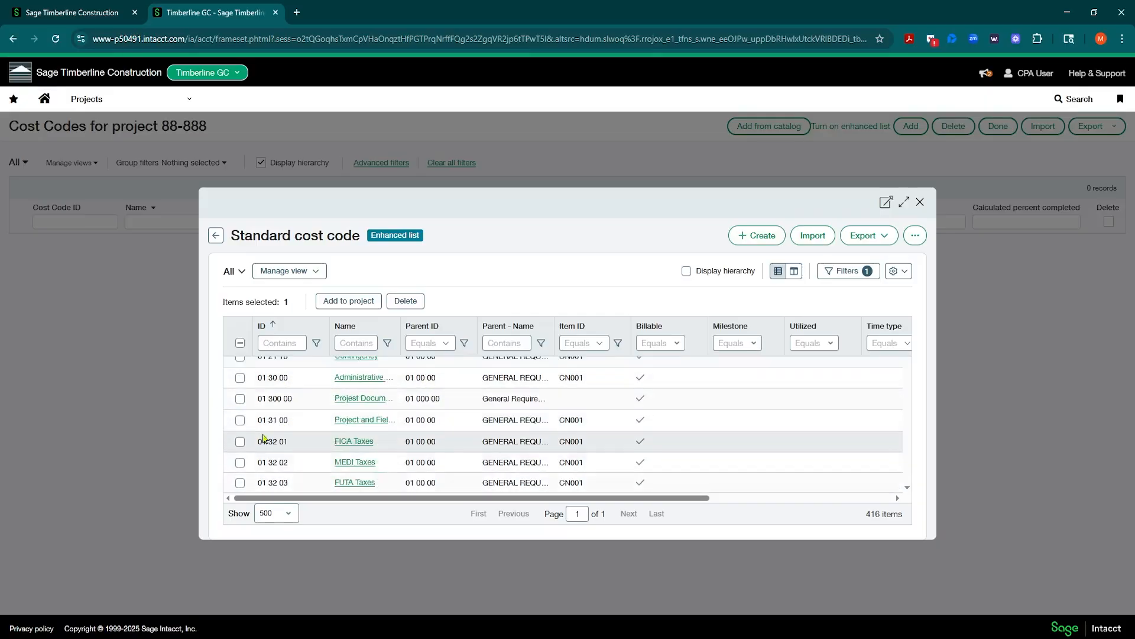
scroll(263, 407, "down", 4)
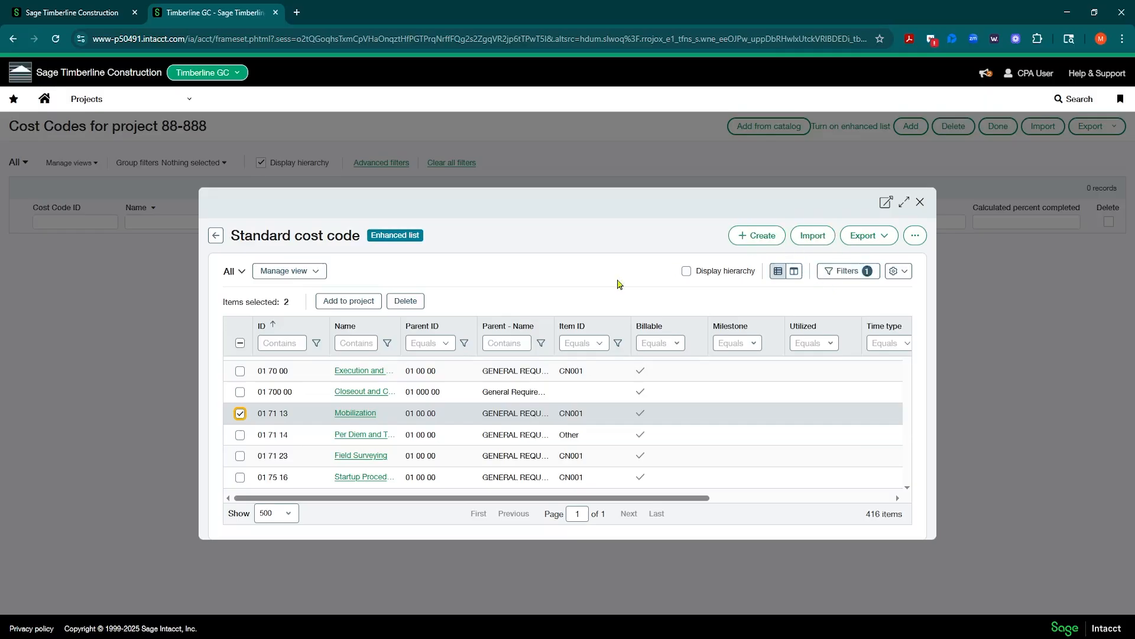
Step: Try to add the two selected standard cost codes to project 88-888--Test Project For Payroll
left_click(352, 304)
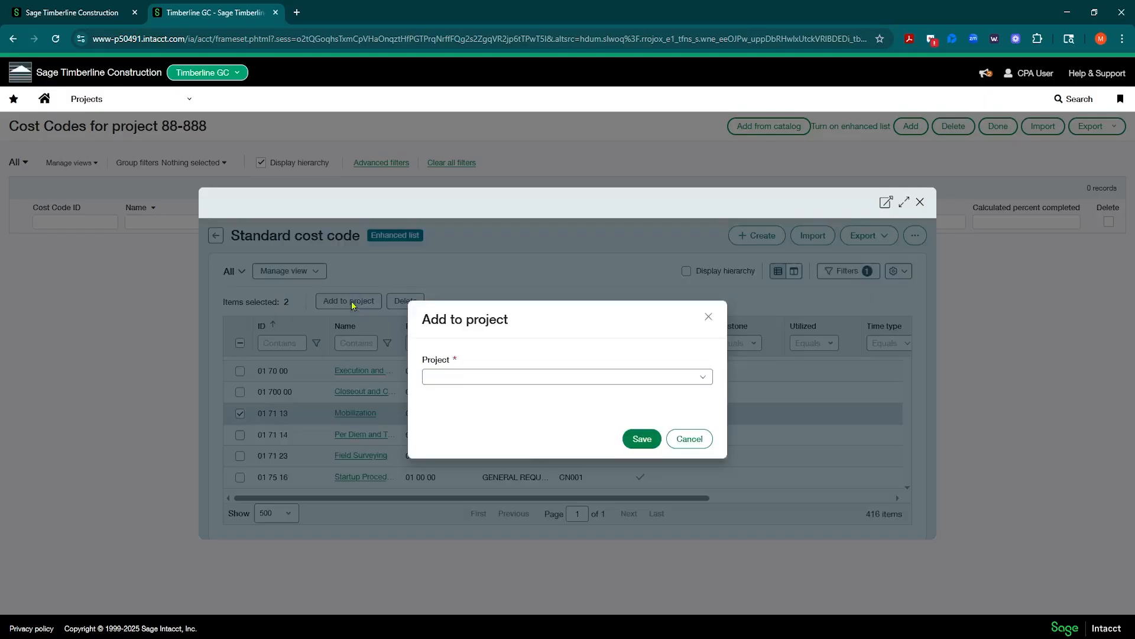
left_click(703, 377)
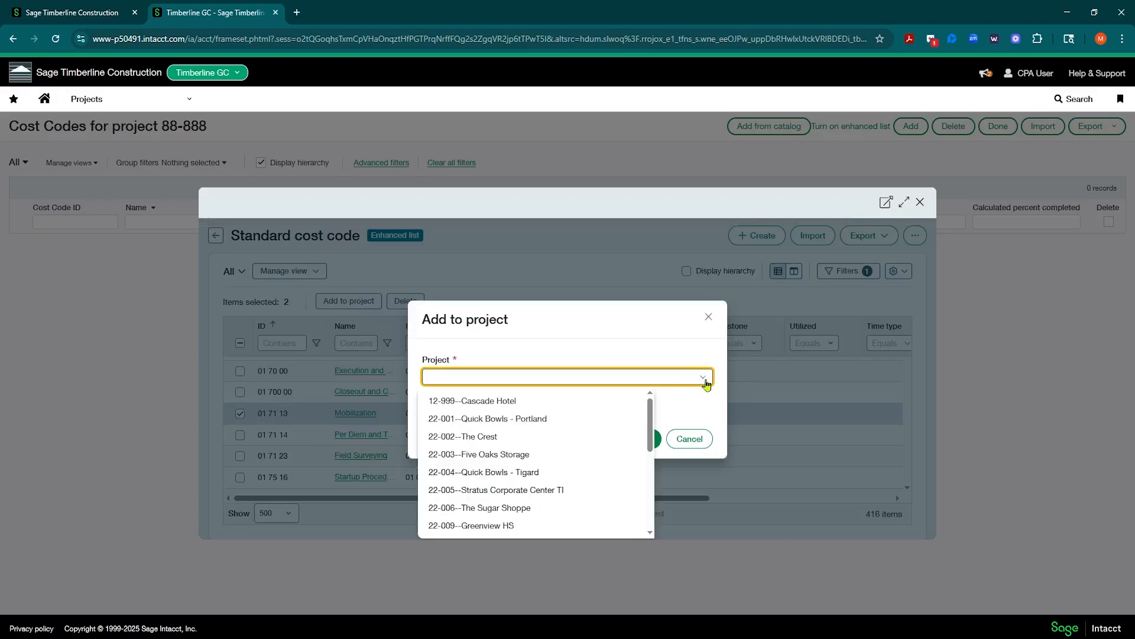
type("88")
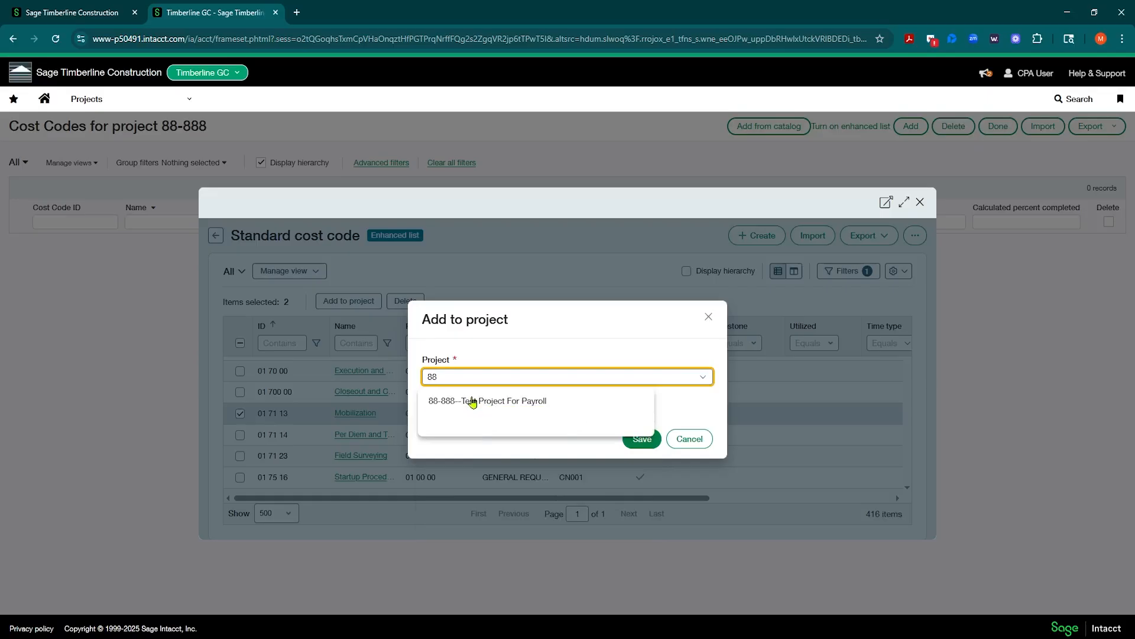
left_click(473, 401)
left_click(640, 438)
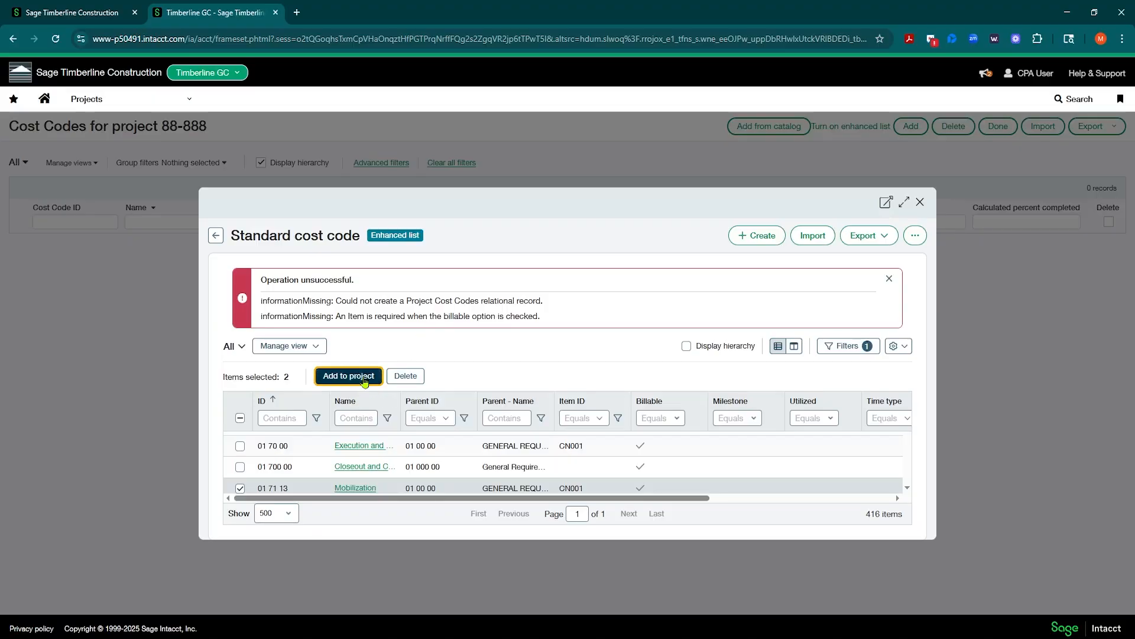
Step: Filter the standard cost code catalog to codes with Billable set to False
scroll(375, 477, "down", 10)
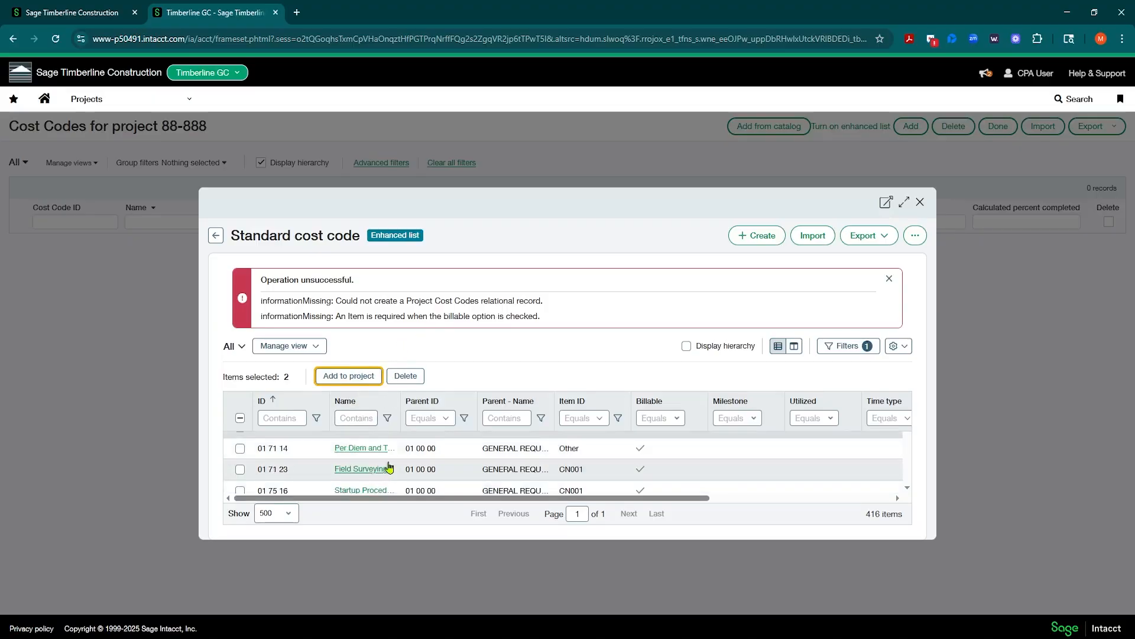
scroll(412, 461, "down", 3)
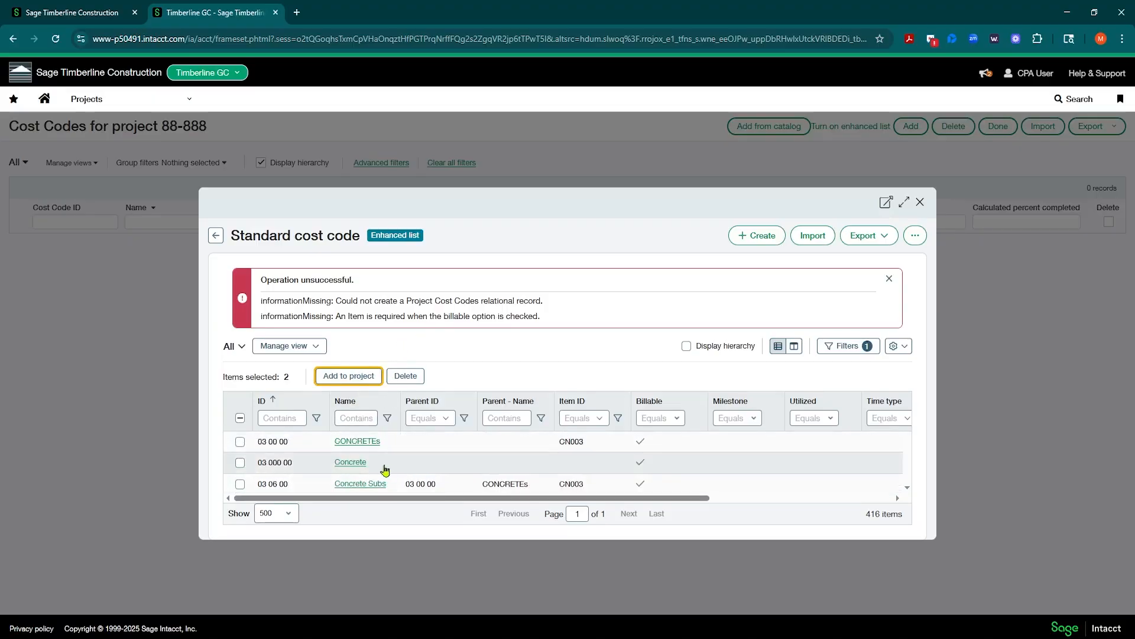
scroll(372, 473, "down", 2)
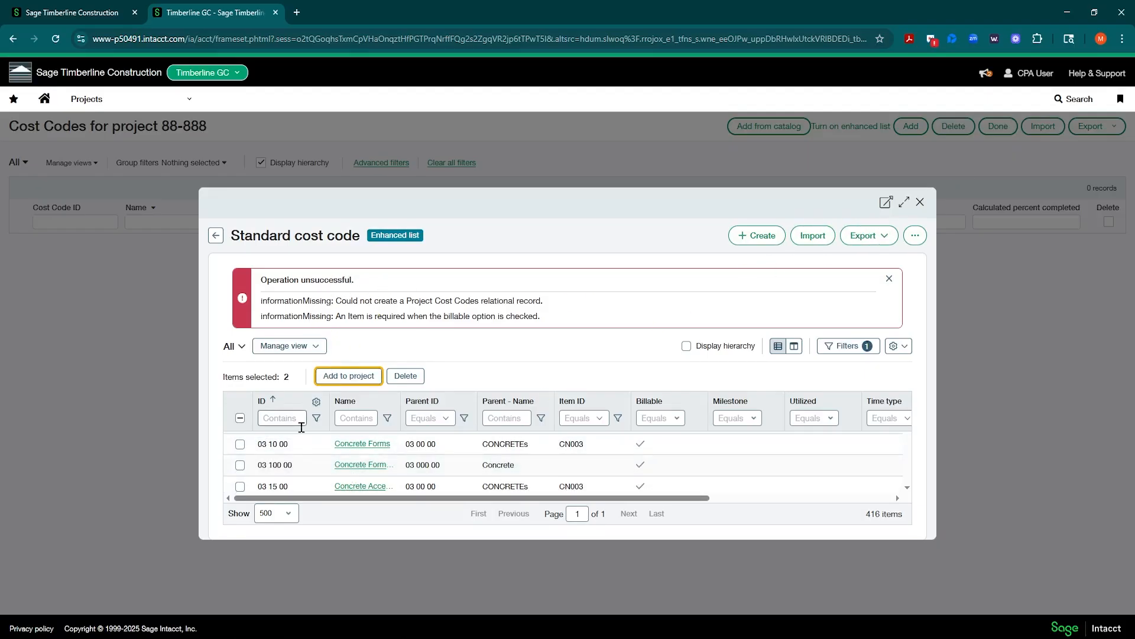
scroll(297, 467, "down", 2)
scroll(313, 464, "down", 2)
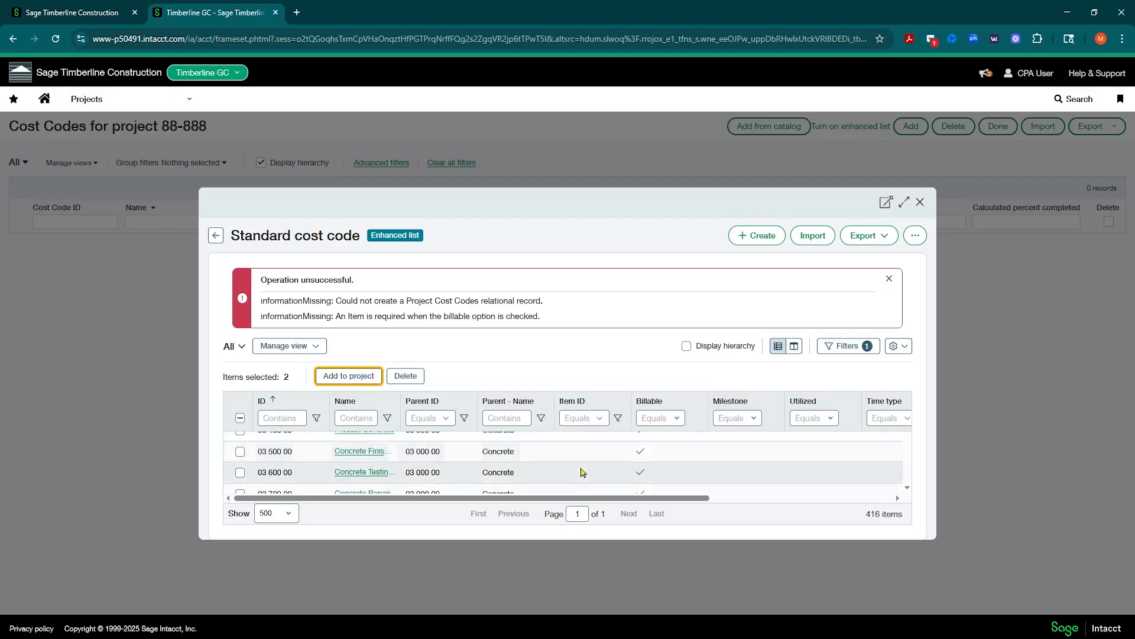
scroll(572, 472, "down", 10)
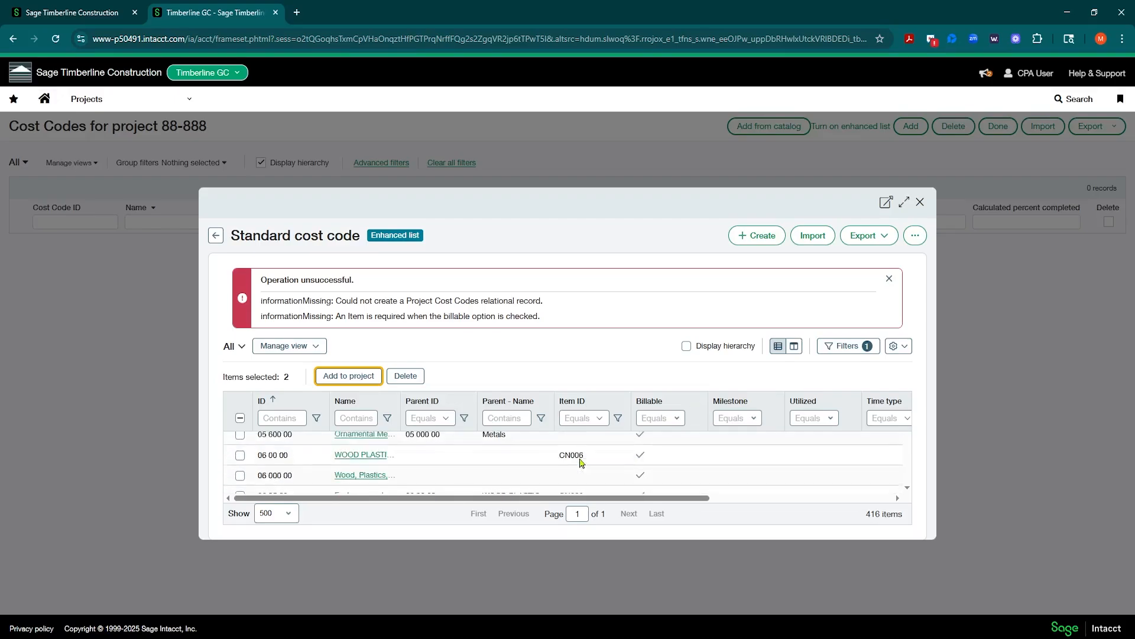
scroll(578, 458, "down", 8)
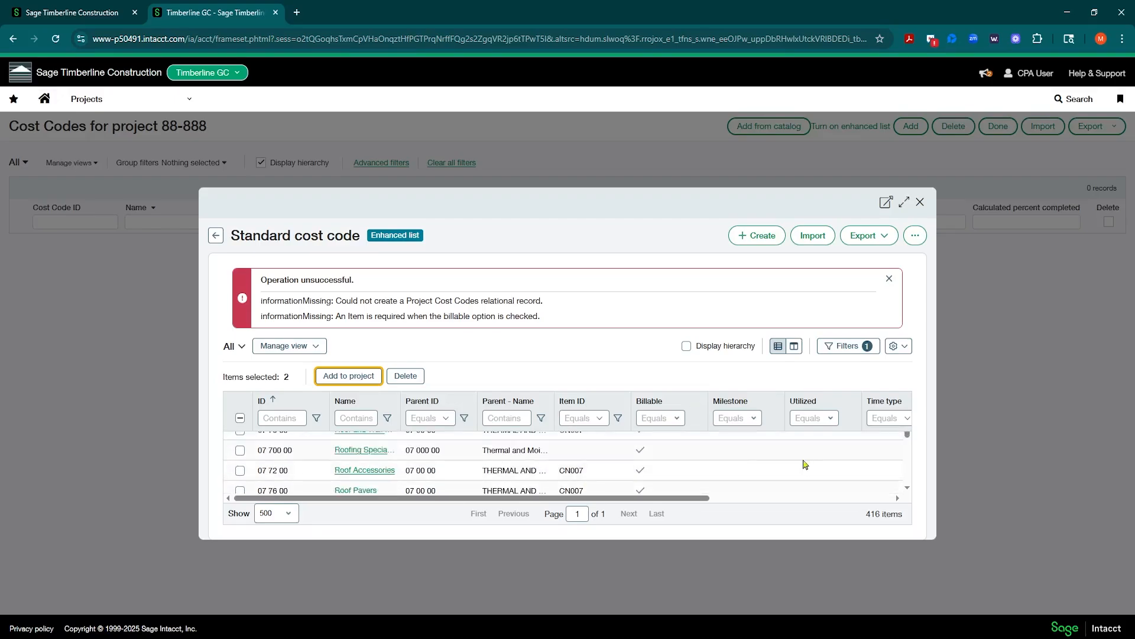
left_click(675, 418)
left_click(674, 453)
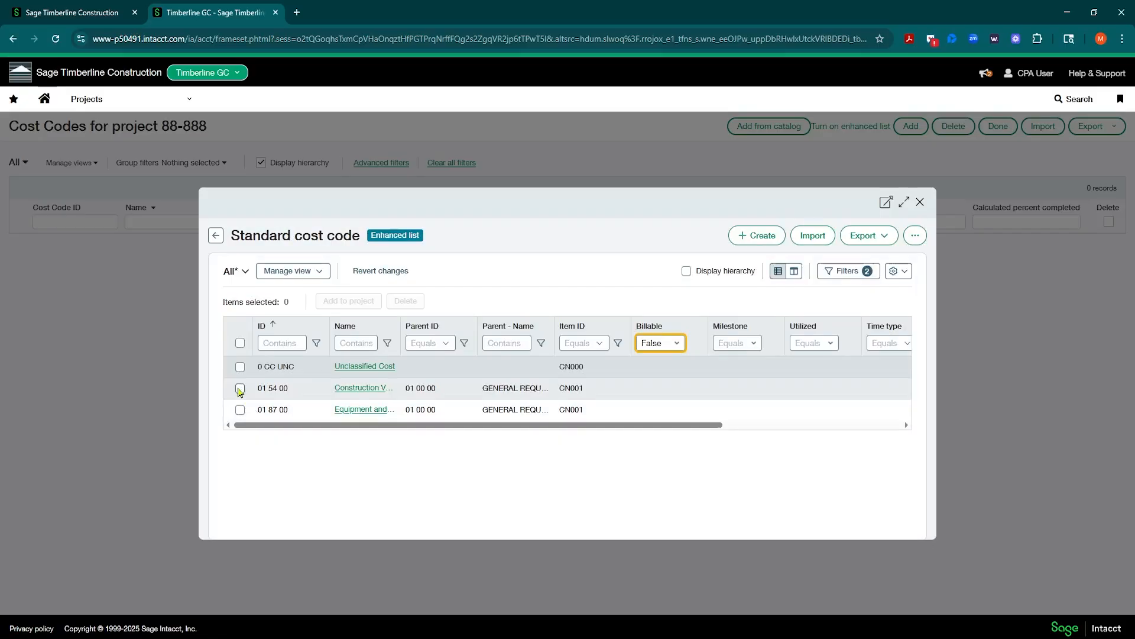
Step: Add standard cost code 01 54 00 (Construction Vehicles) to project 88-888--Test Project For Payroll and close the catalog
left_click(240, 389)
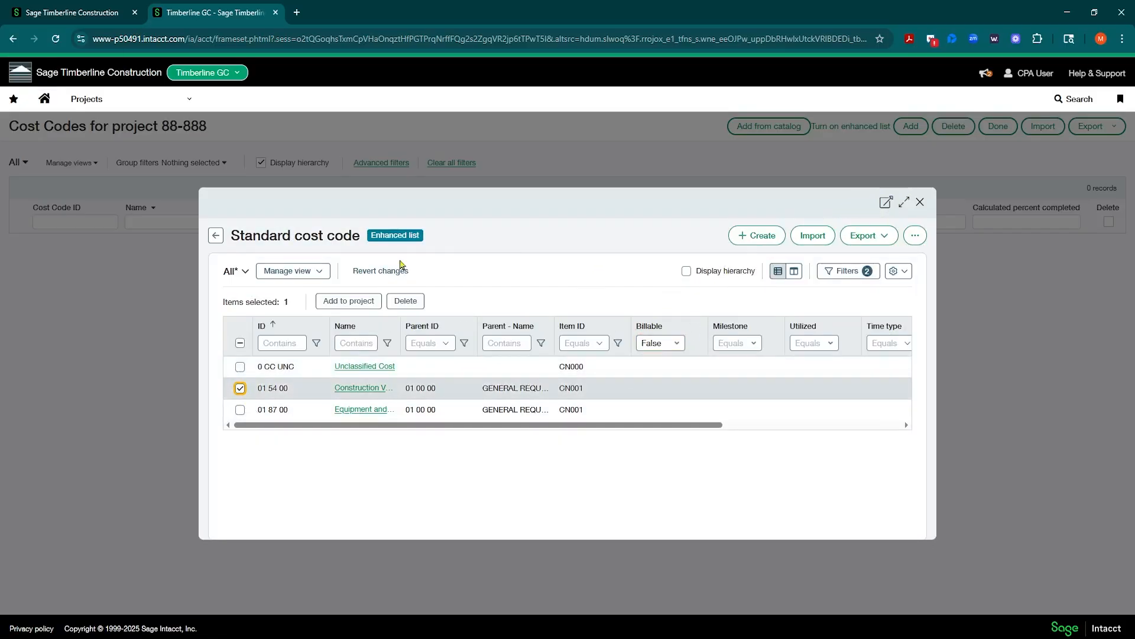
left_click(351, 302)
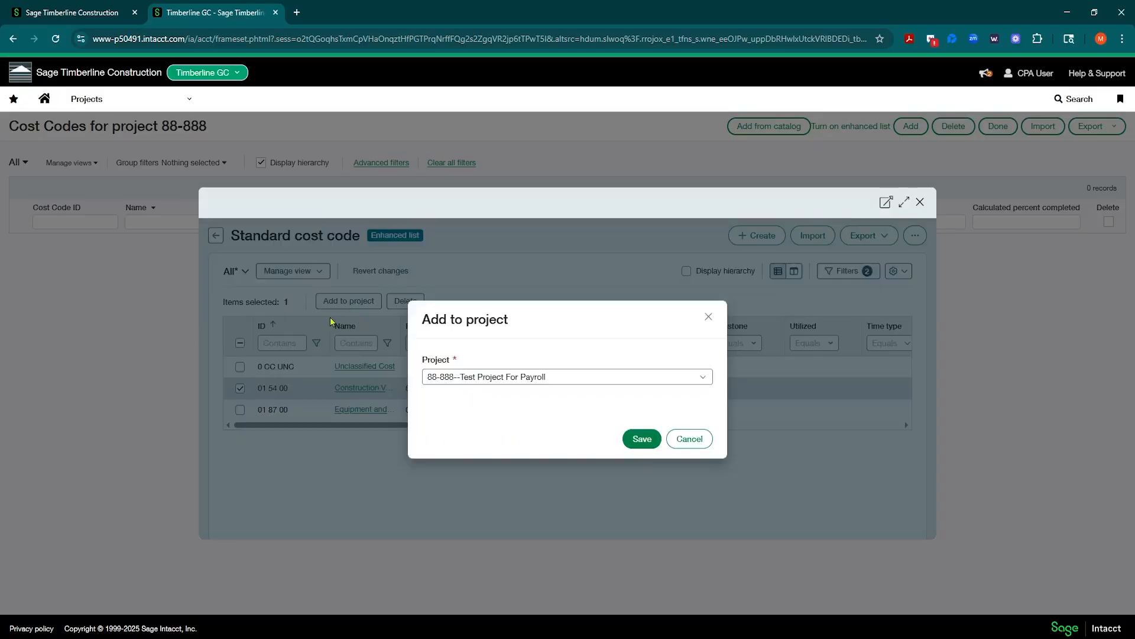
left_click(642, 438)
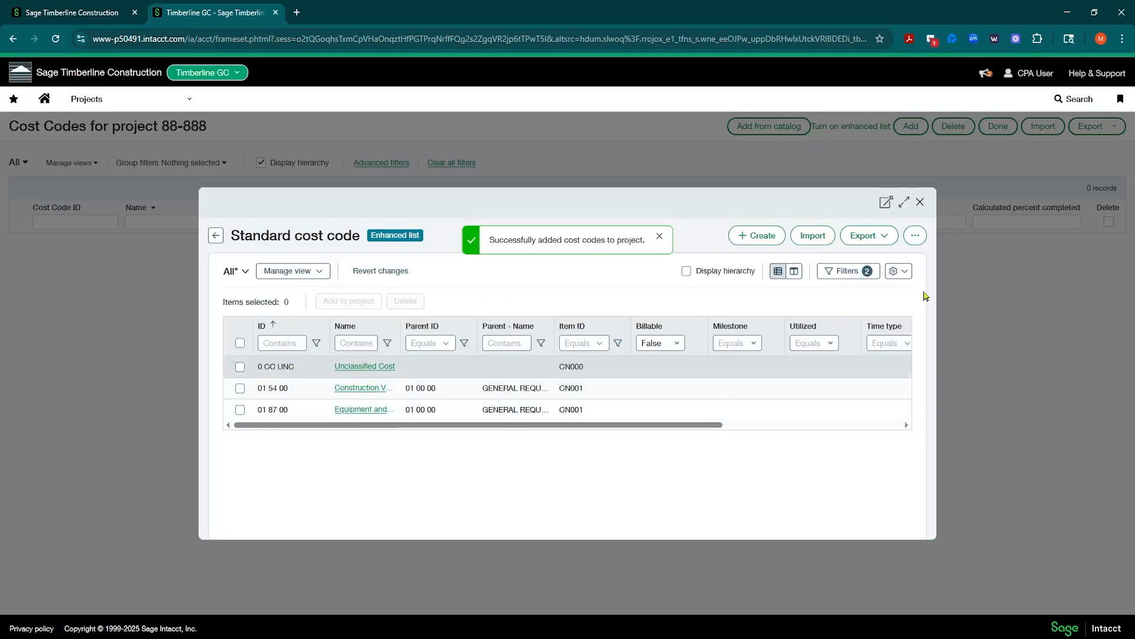
left_click(920, 201)
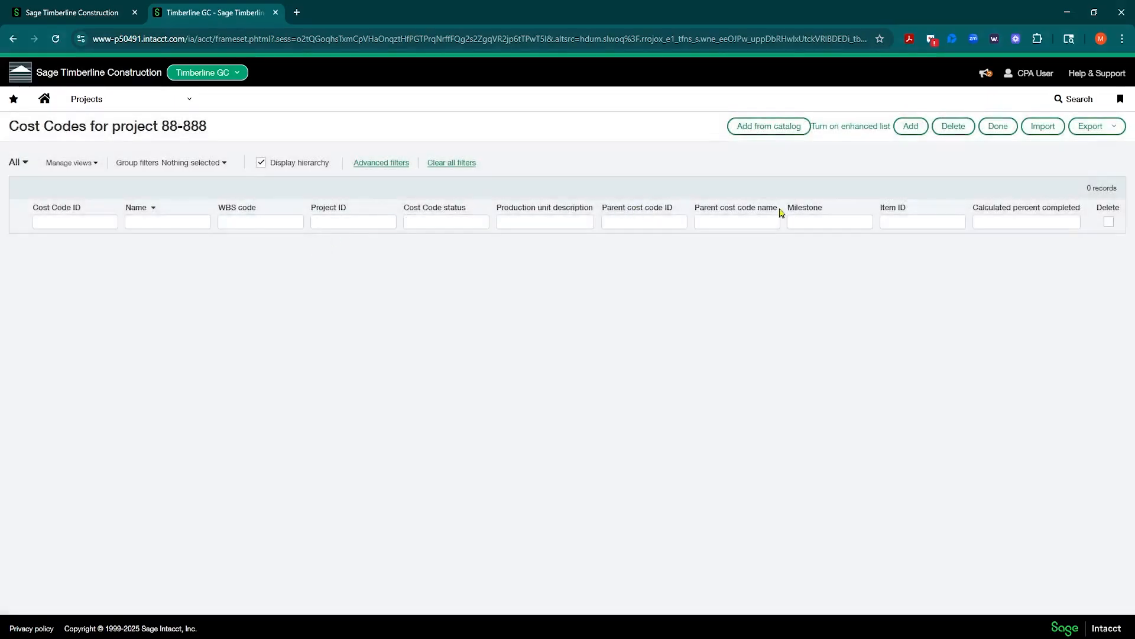
Step: Leave and reopen project 88-888's cost codes, then open the cost types from the Mobilization cost code
left_click(998, 126)
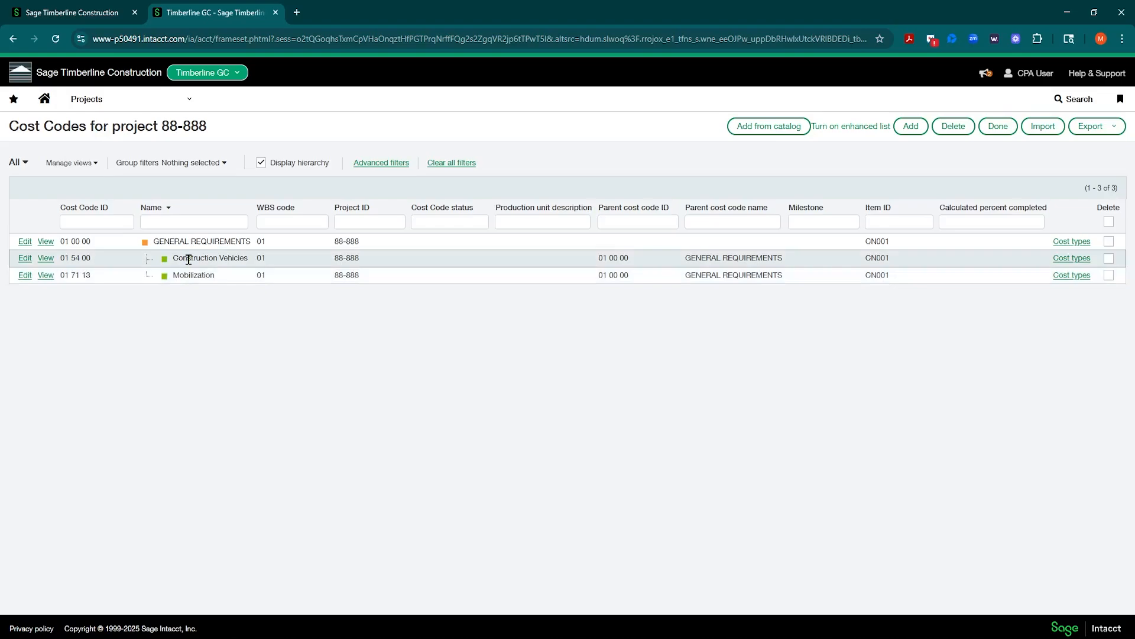
left_click_drag(176, 275, 229, 288)
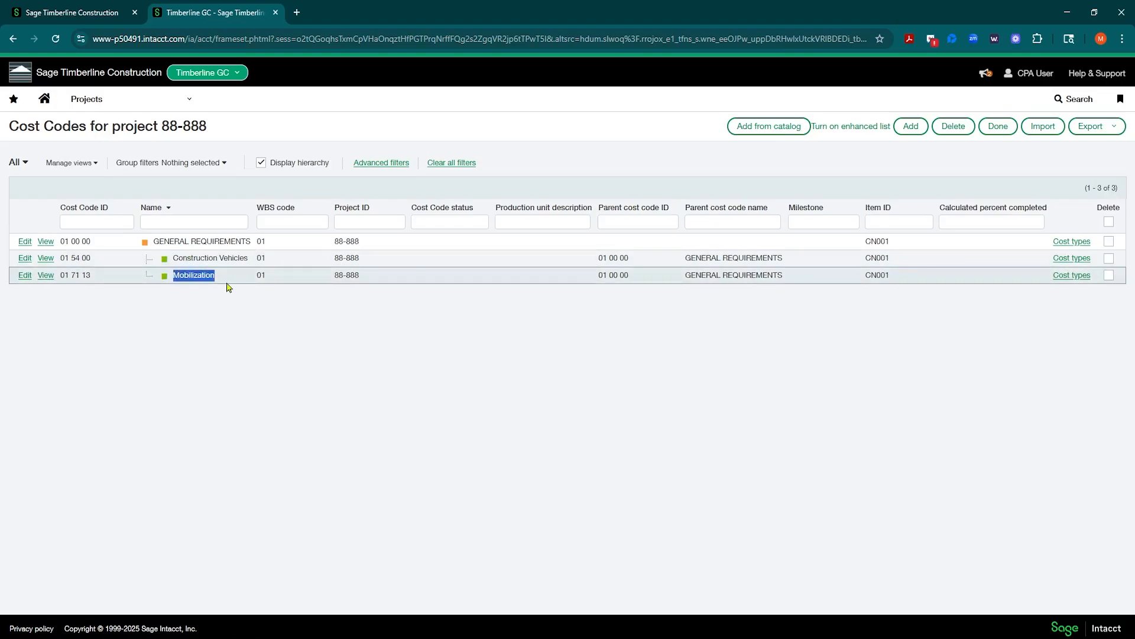
left_click(1074, 280)
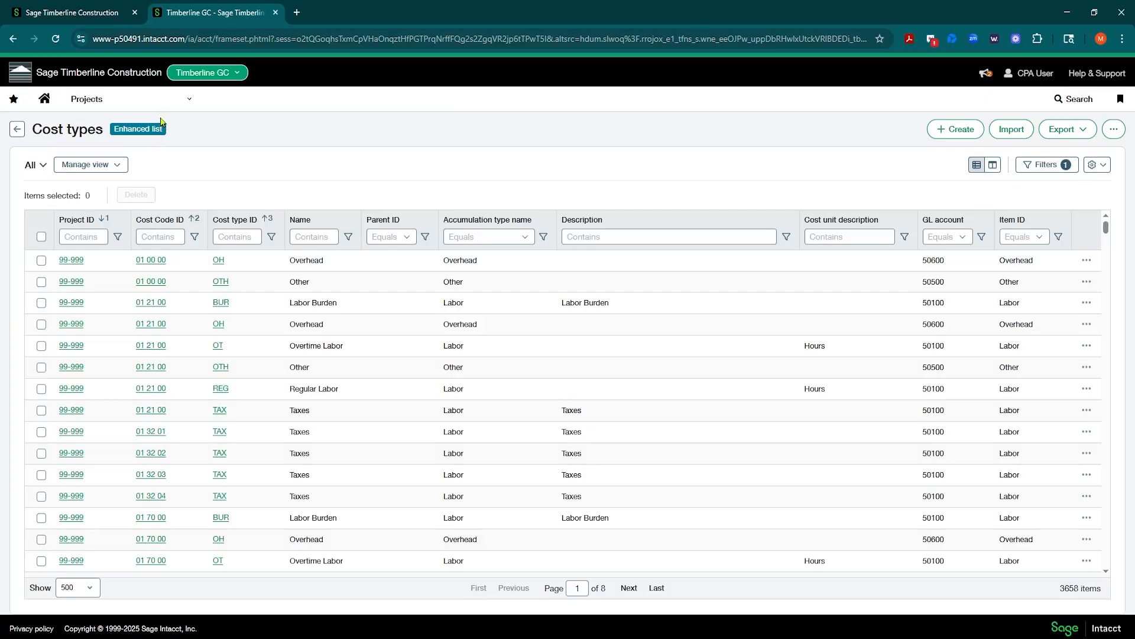
Step: Open project 88-888 for editing from the Projects list and view its construction payroll project setup
left_click(155, 100)
left_click(387, 157)
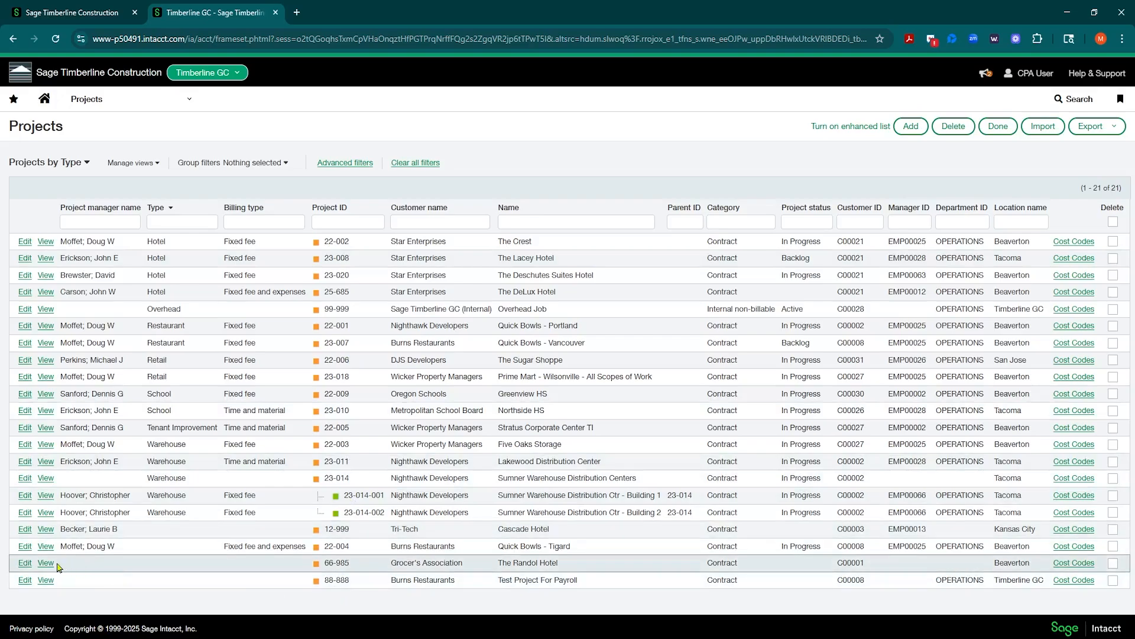
left_click(23, 580)
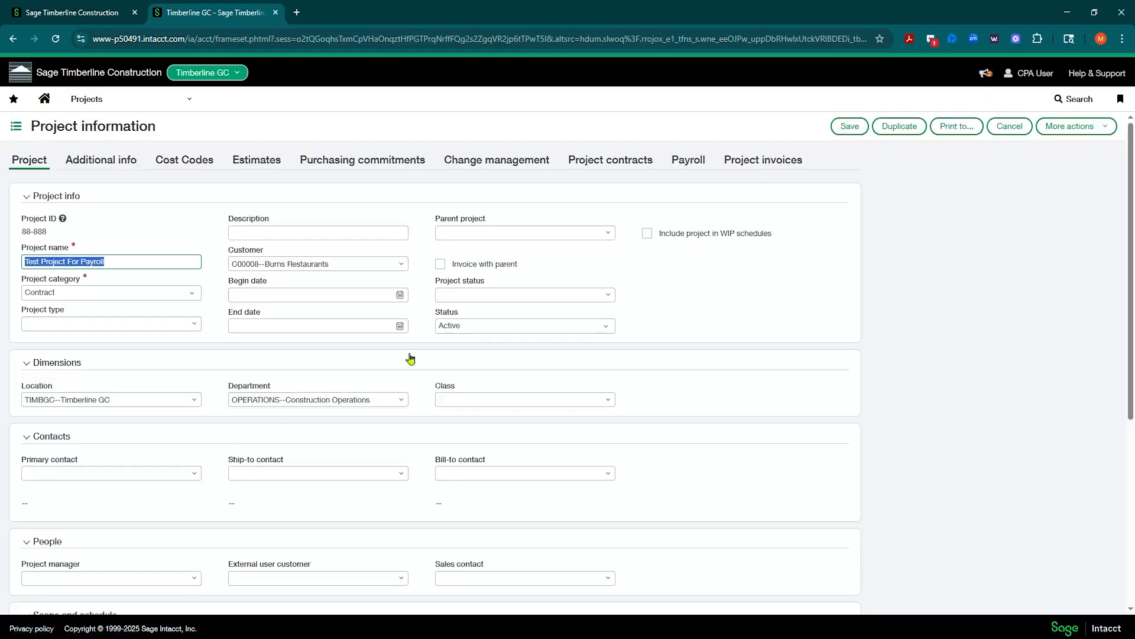
left_click(687, 164)
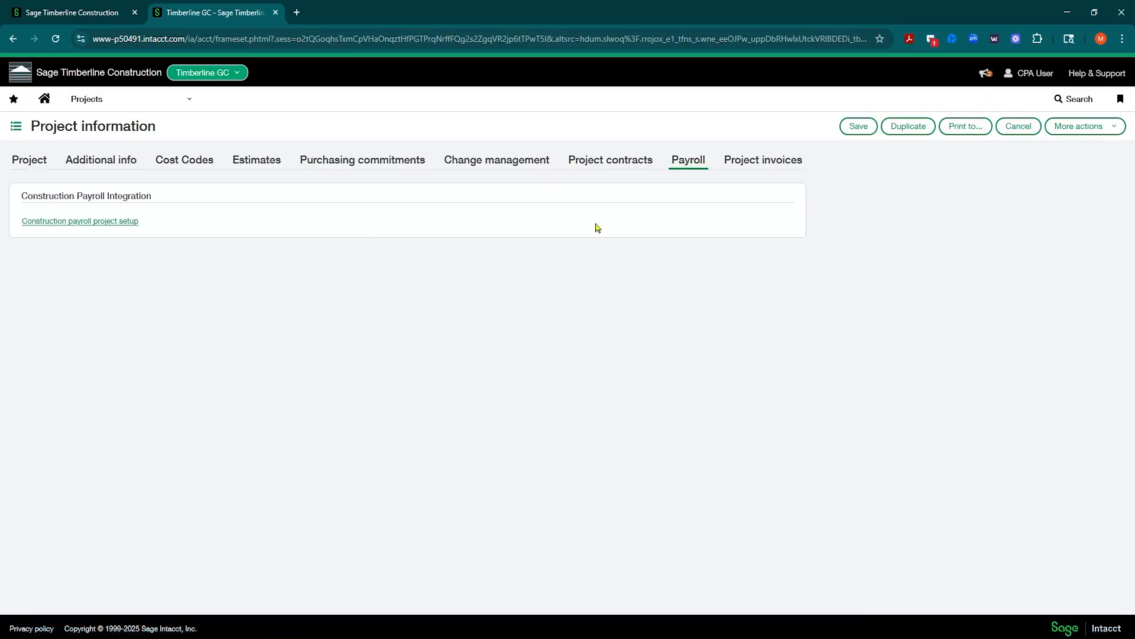
left_click(87, 222)
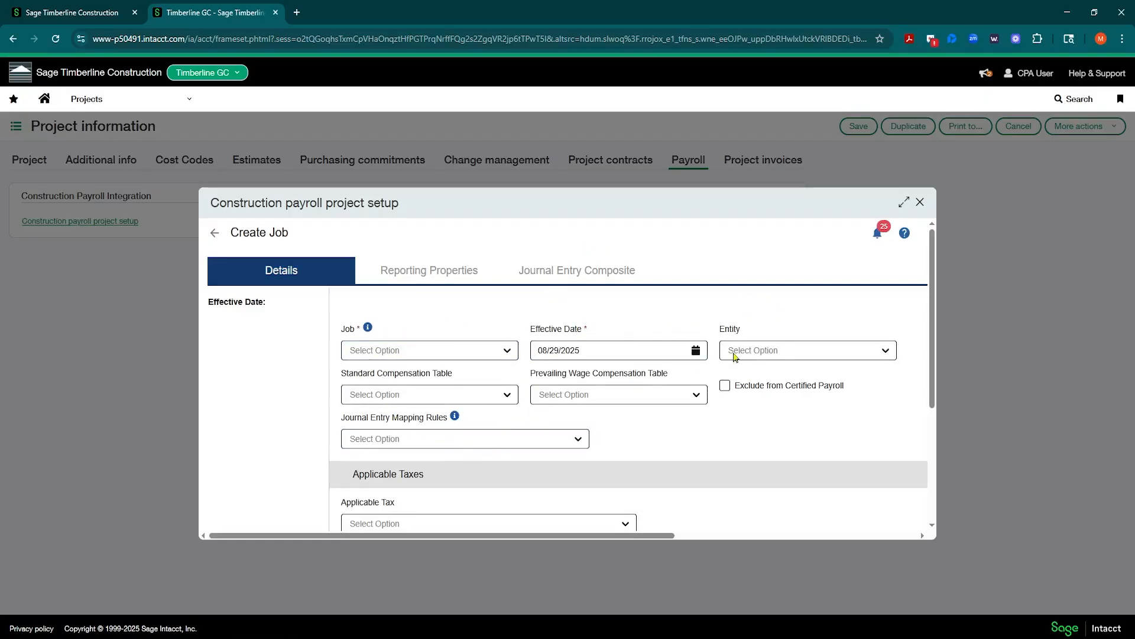
left_click(919, 204)
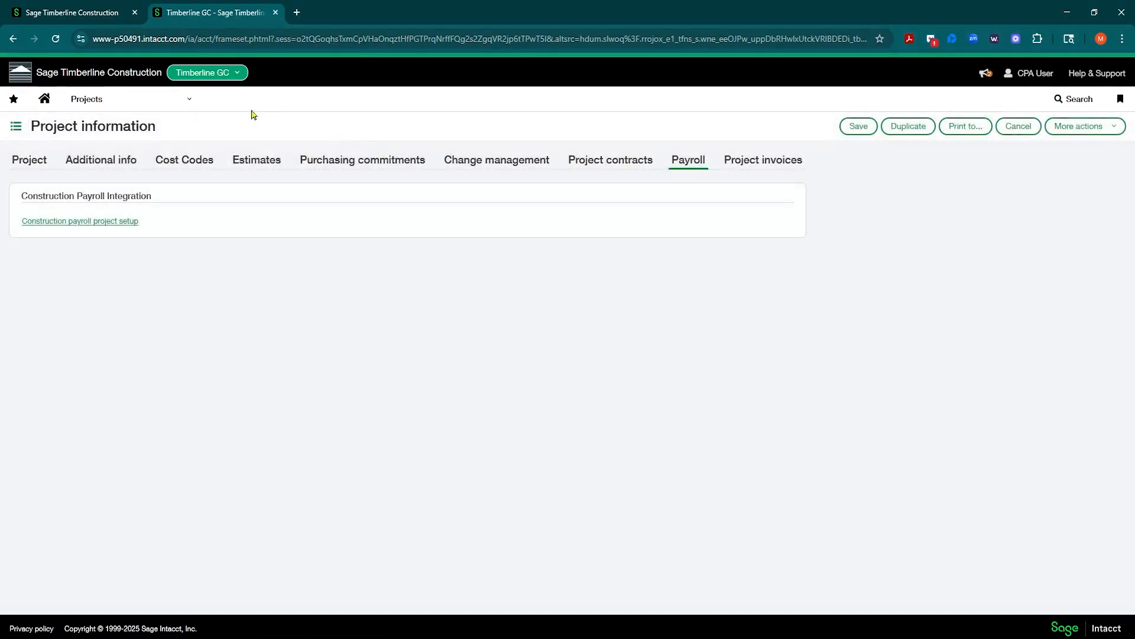
Step: Start a new job in the Payroll Jobs setup and assign it to Test Project For Payroll (88-888)
left_click(184, 103)
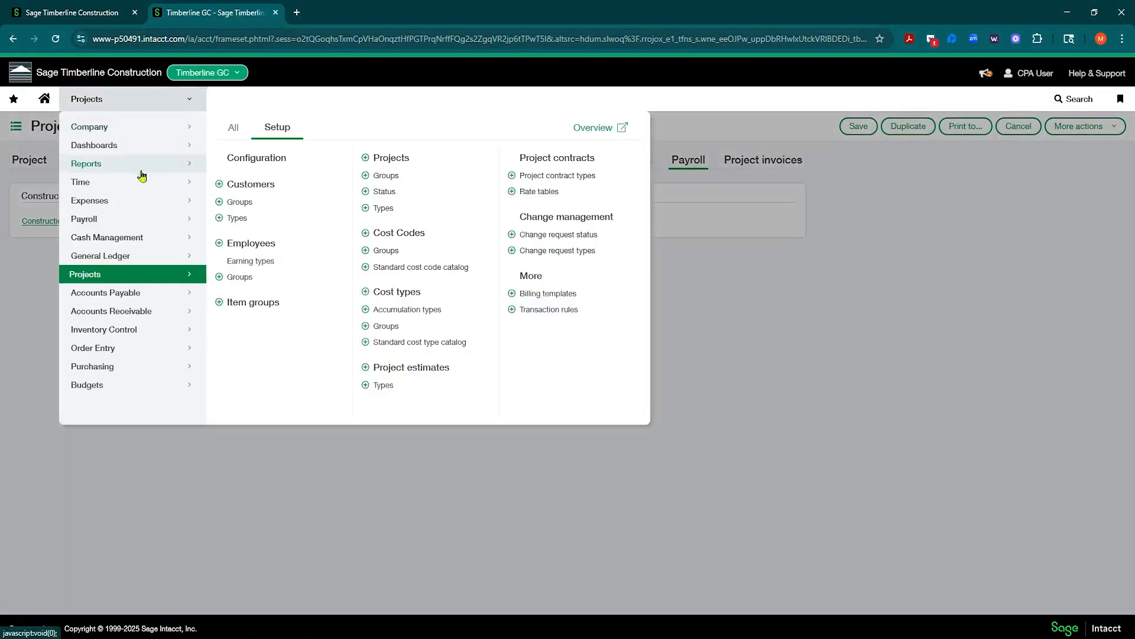
left_click(101, 228)
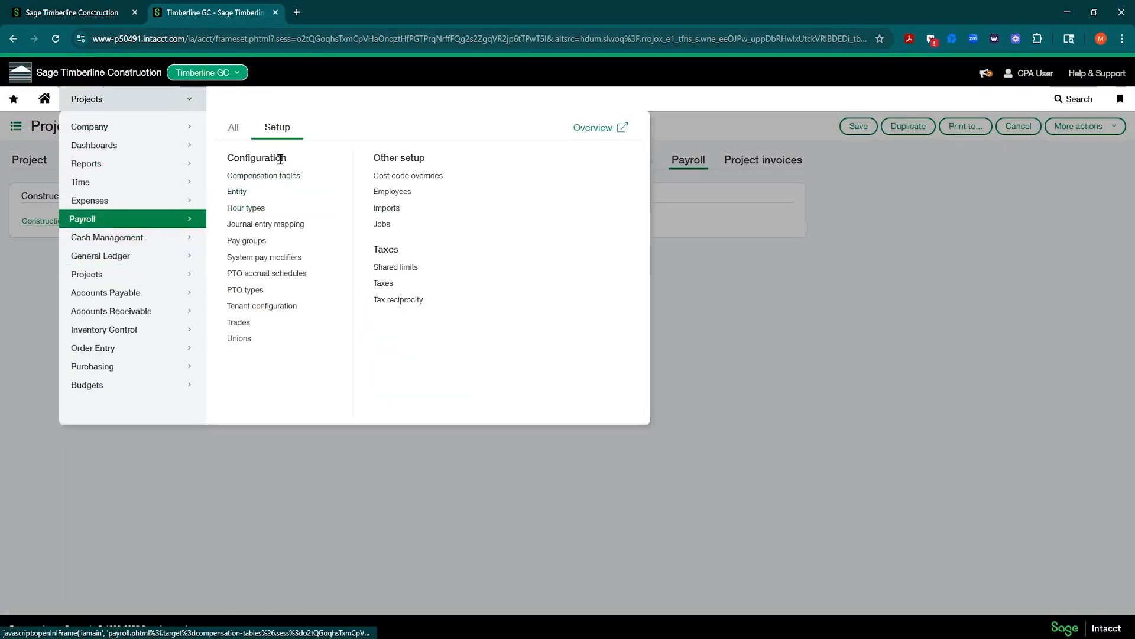
left_click(389, 230)
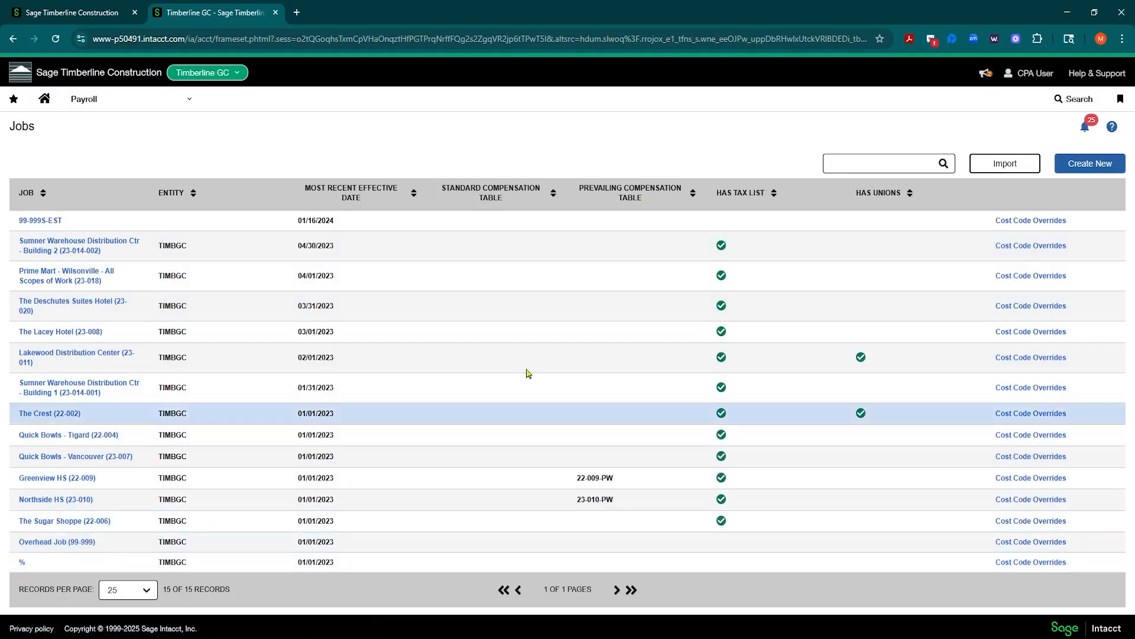
left_click(1089, 167)
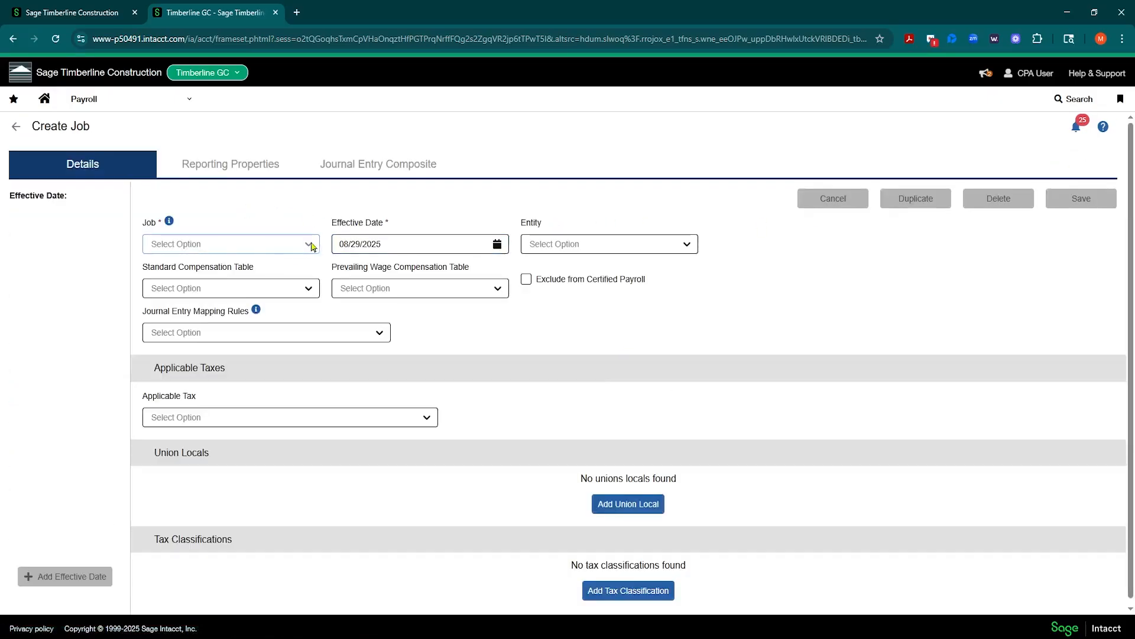
left_click(310, 245)
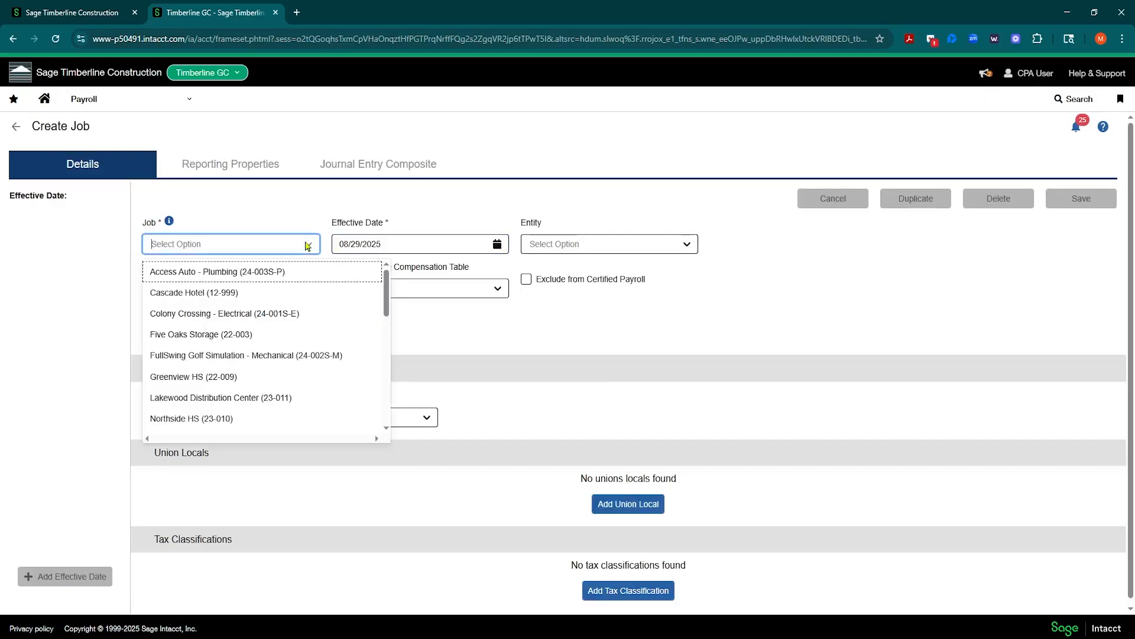
type("88")
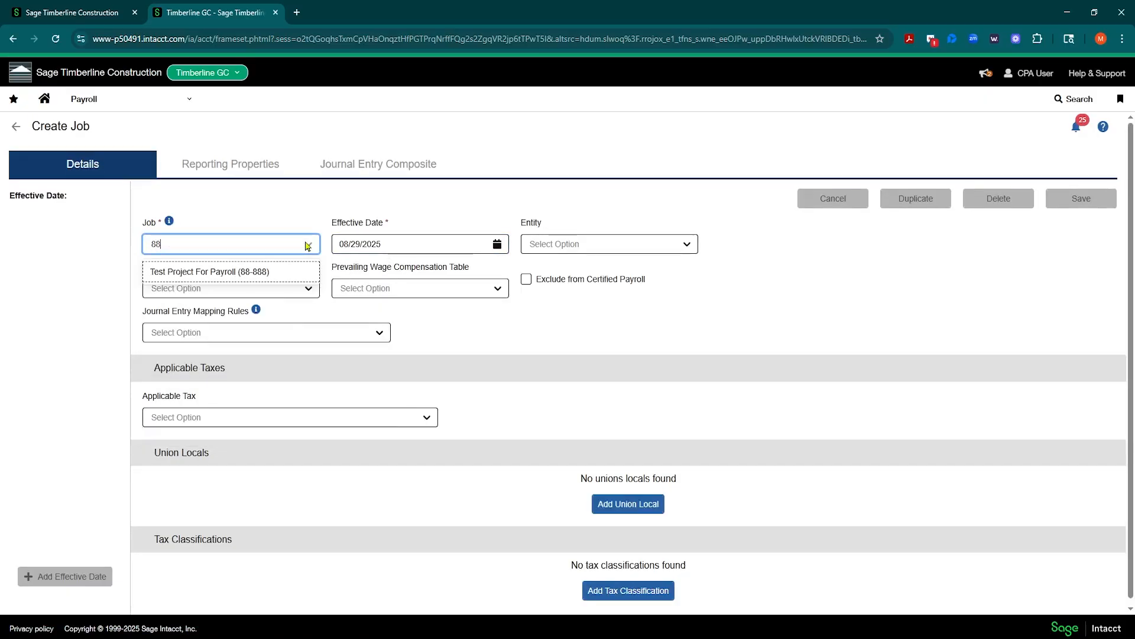
left_click(260, 272)
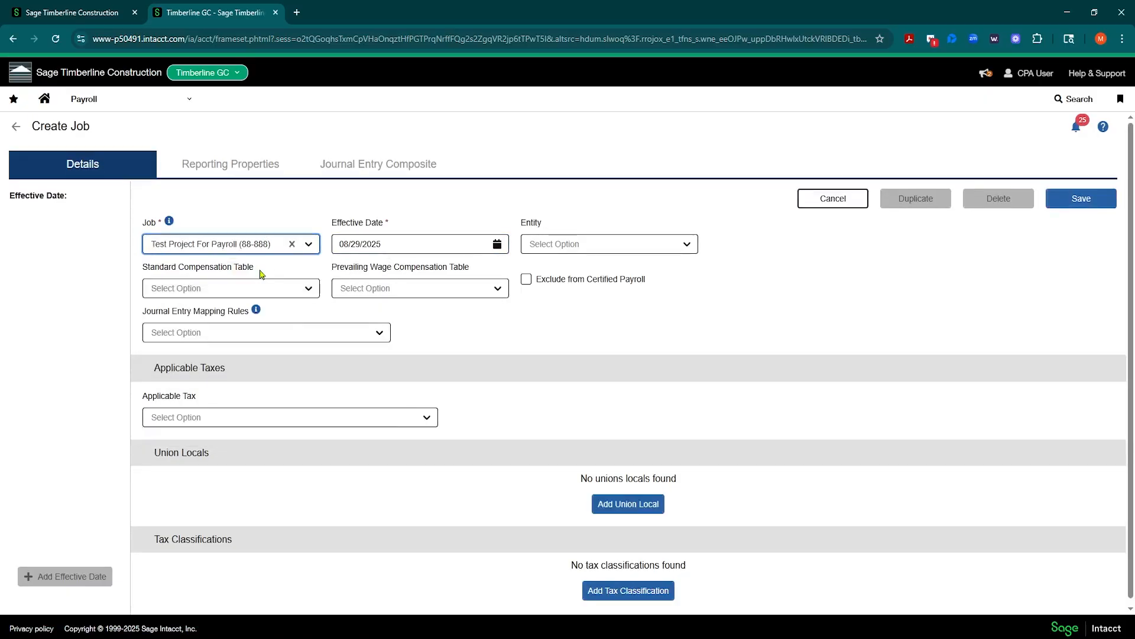
Step: Set the payroll job's effective date to 01/01/2025
left_click(498, 245)
left_click(341, 270)
left_click(341, 270)
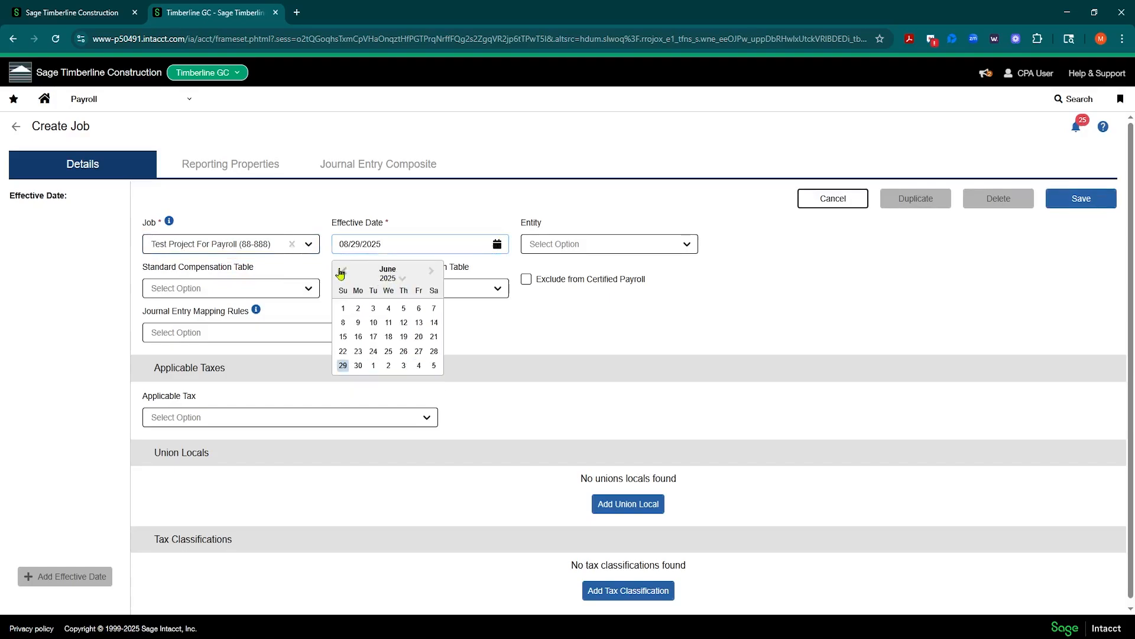
left_click(341, 270)
left_click(341, 270)
left_click(341, 271)
left_click(341, 270)
left_click(341, 270)
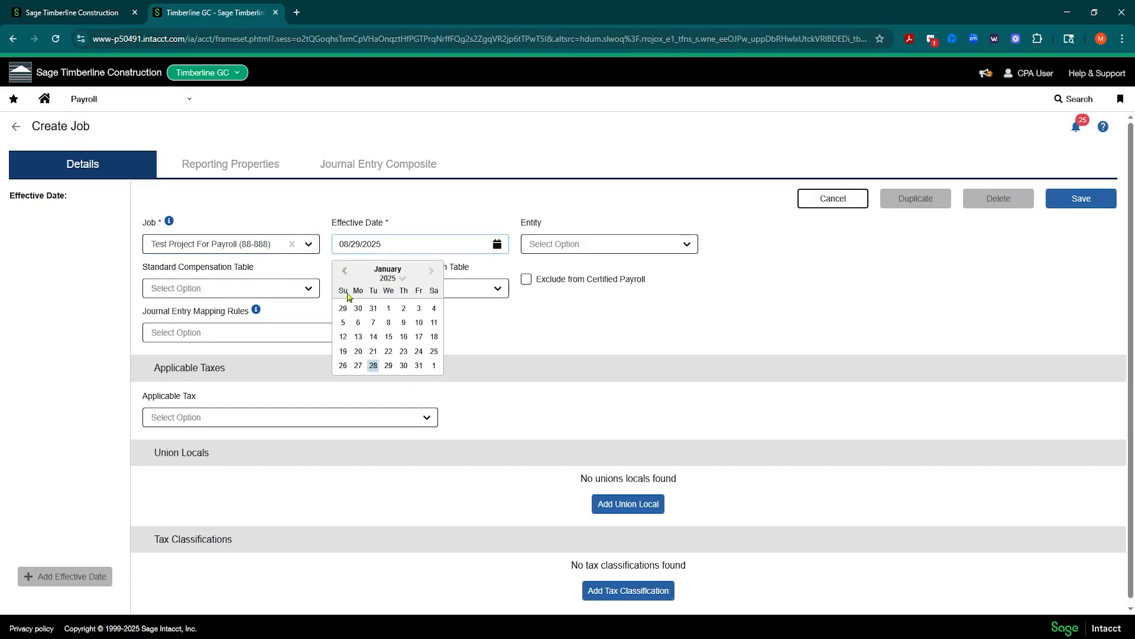
left_click(390, 308)
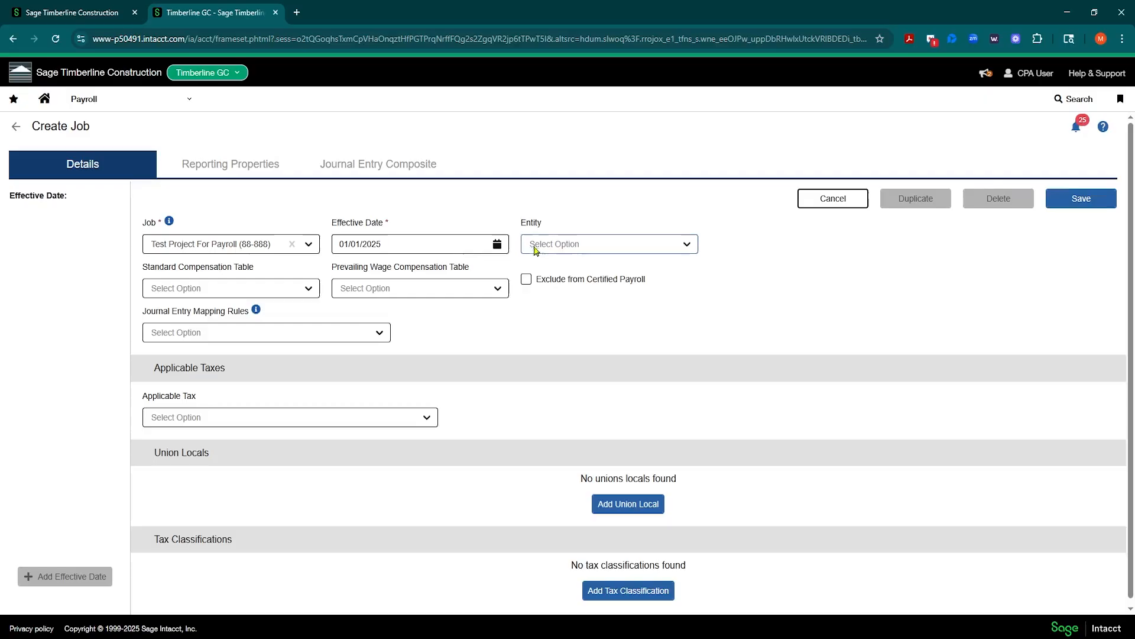
Step: Assign the entity TIMBGC to the payroll job
left_click(631, 246)
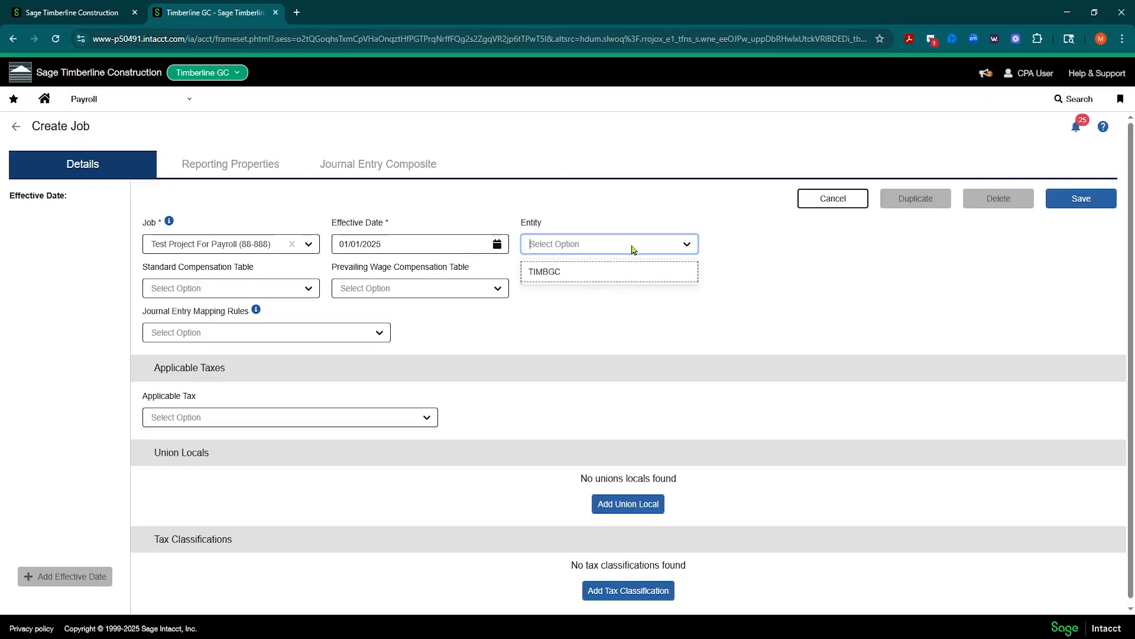
left_click(557, 275)
left_click(724, 285)
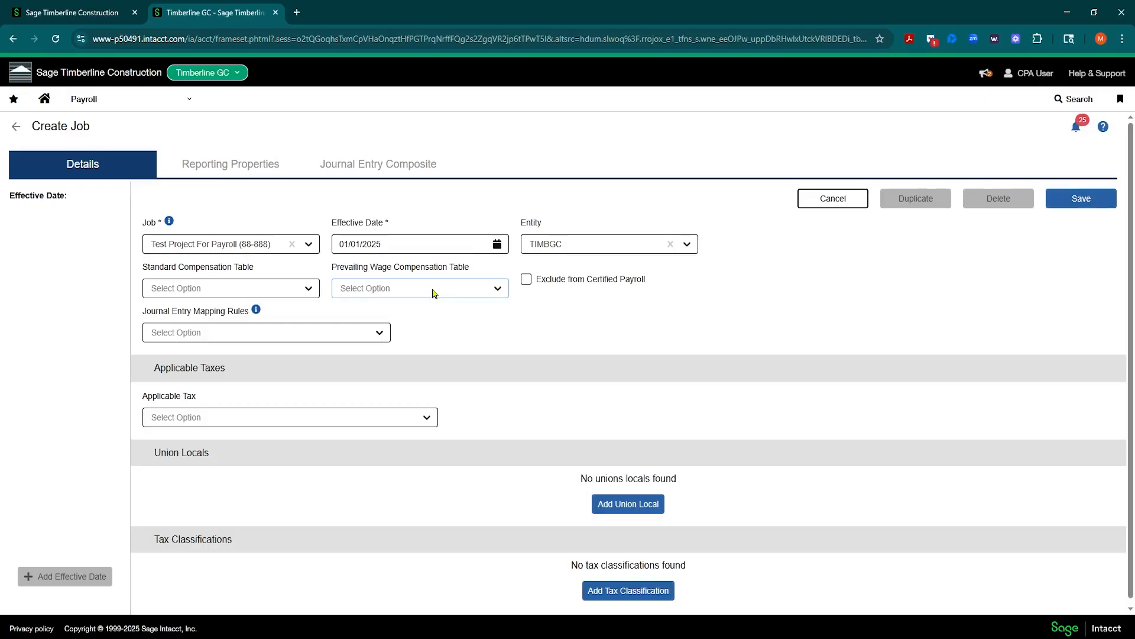
Step: Select Project Mapping as the payroll job's journal entry mapping rule
left_click_drag(143, 312, 252, 321)
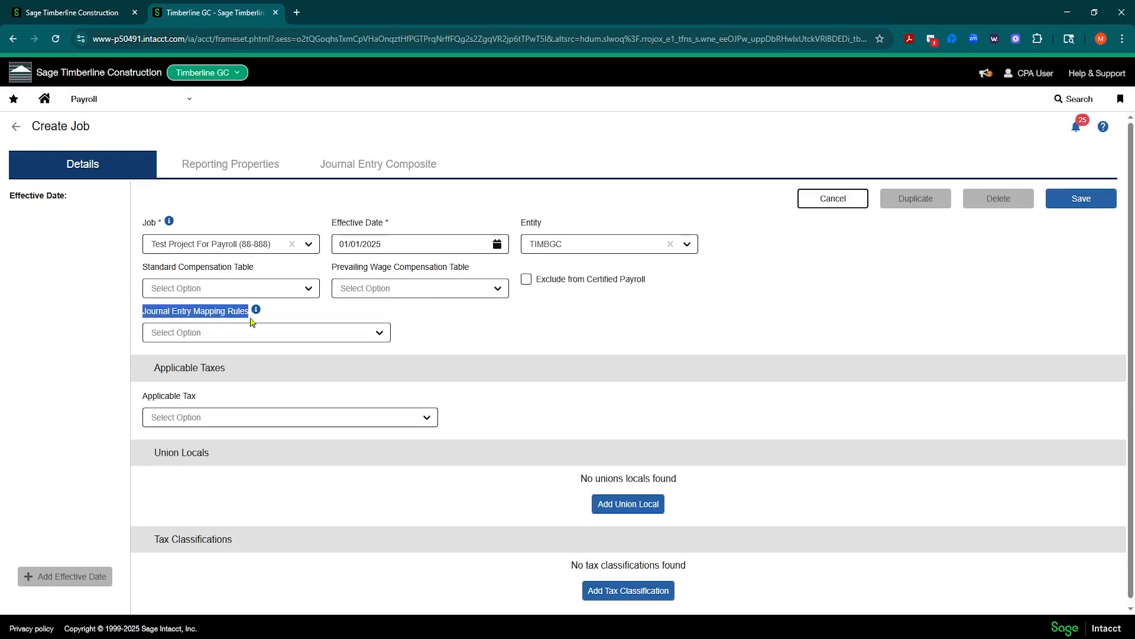
left_click(422, 335)
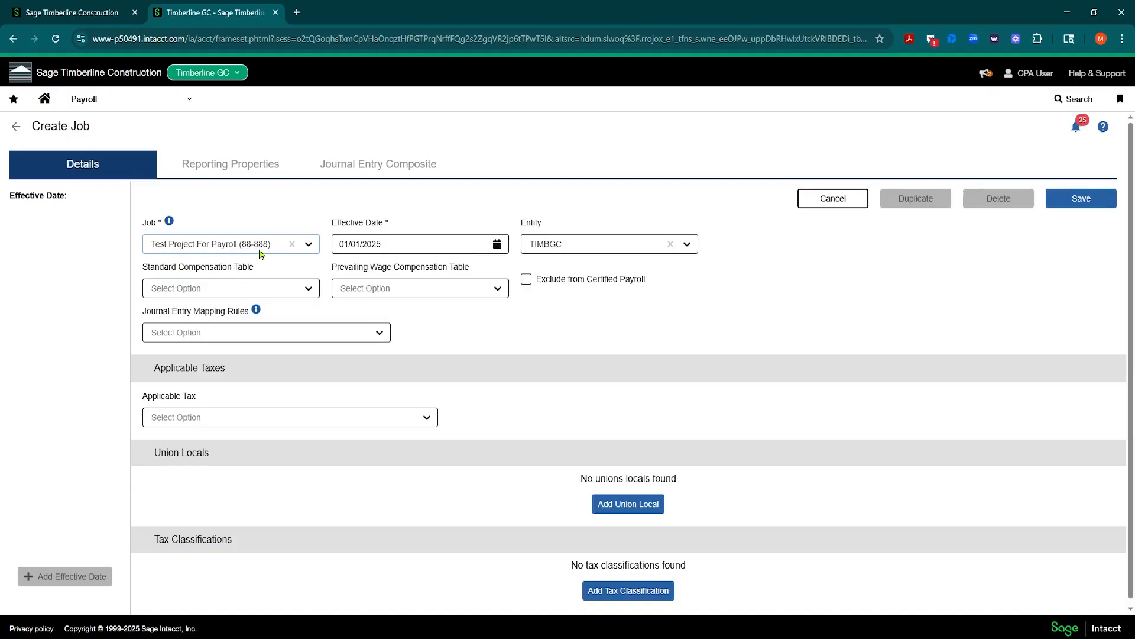
left_click(378, 332)
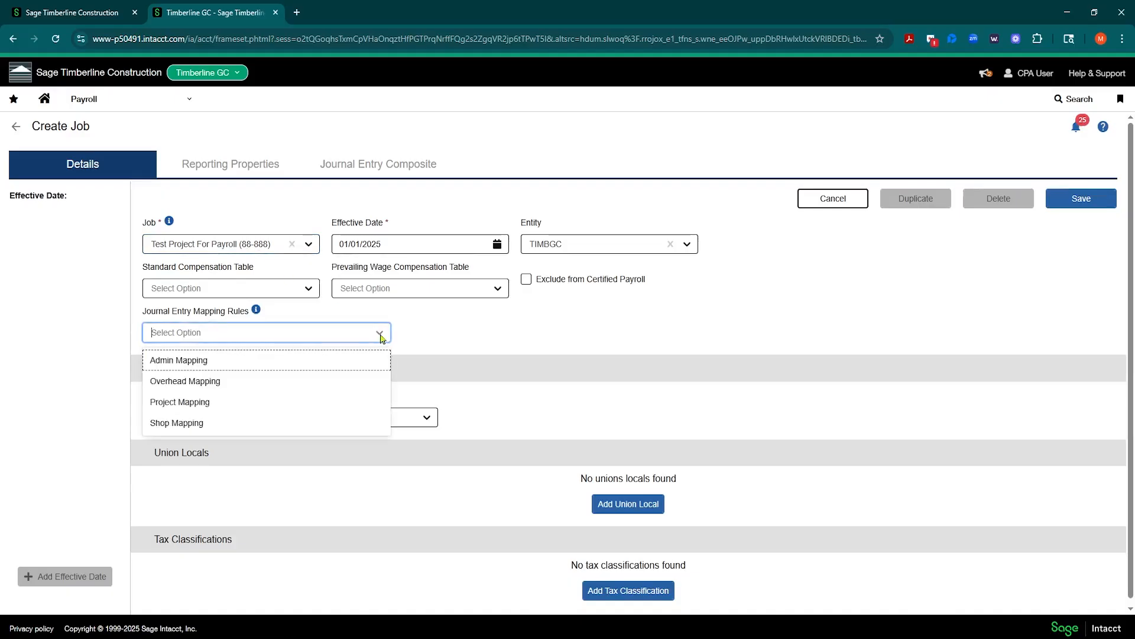
left_click(197, 409)
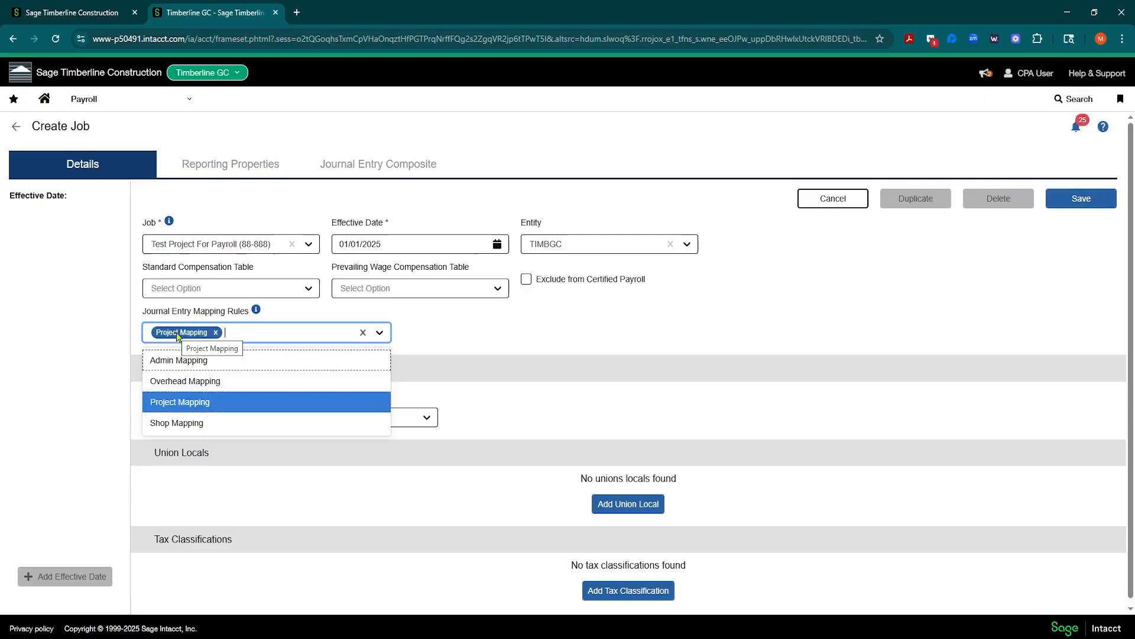
Step: Save the new payroll job for Test Project For Payroll (88-888)
left_click(440, 342)
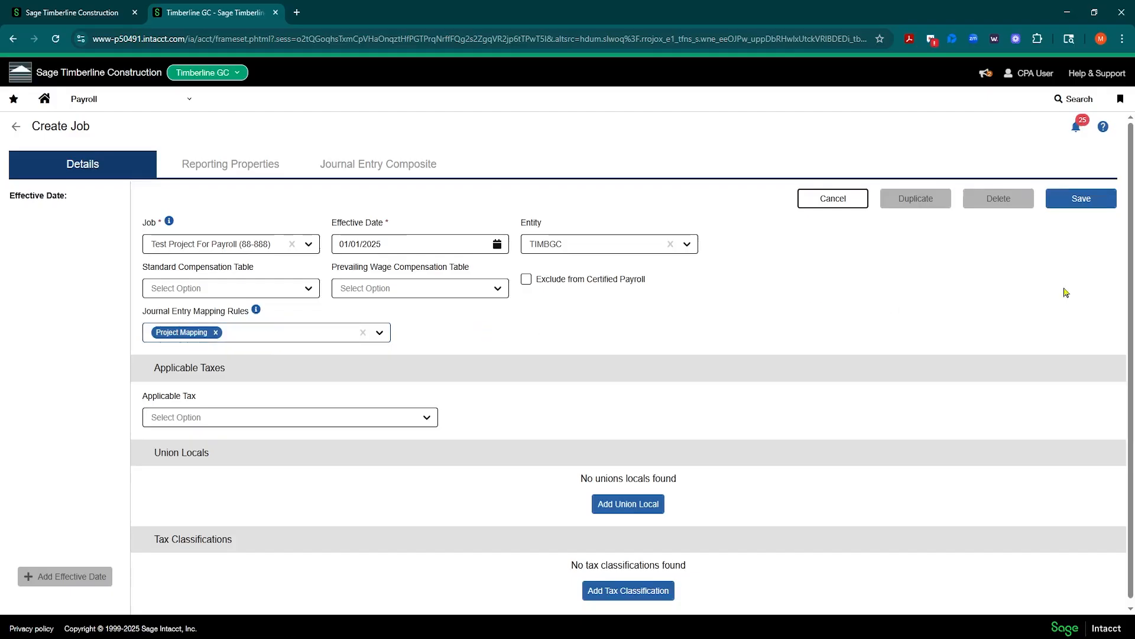
left_click(1079, 203)
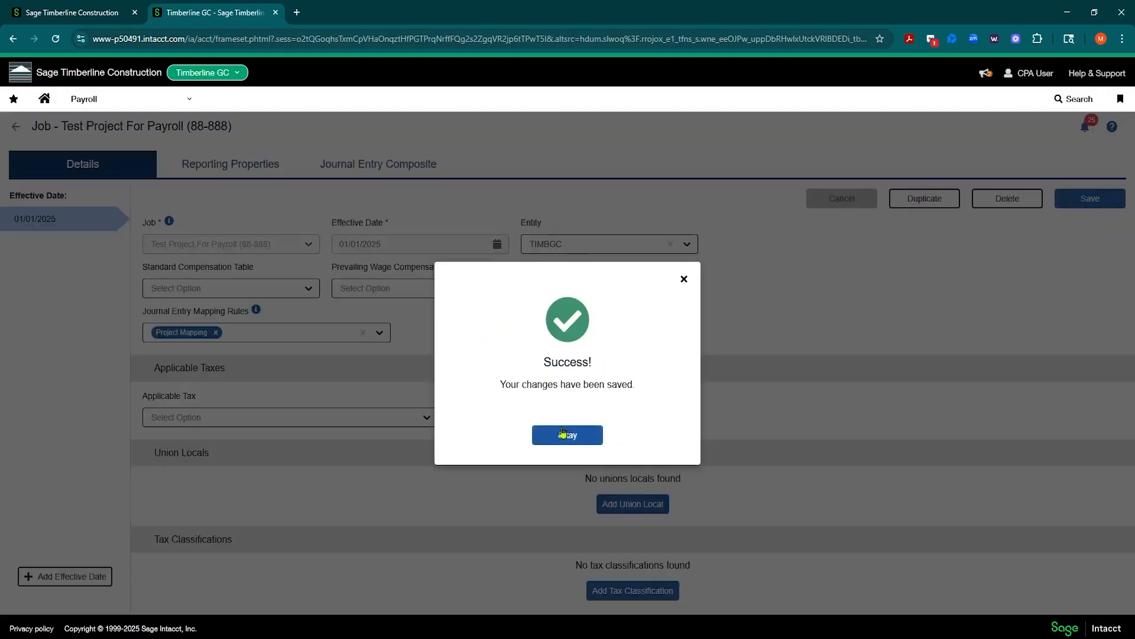
left_click(567, 438)
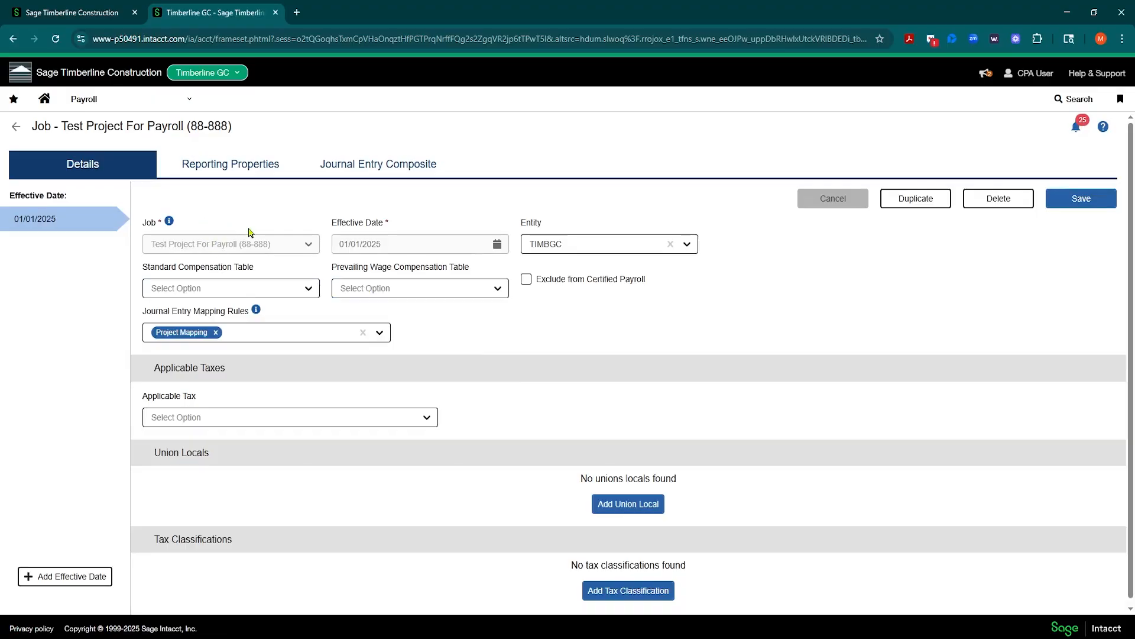
Step: Look at the prevailing wage compensation table options, and switch Exclude from Certified Payroll on and back off
left_click(497, 289)
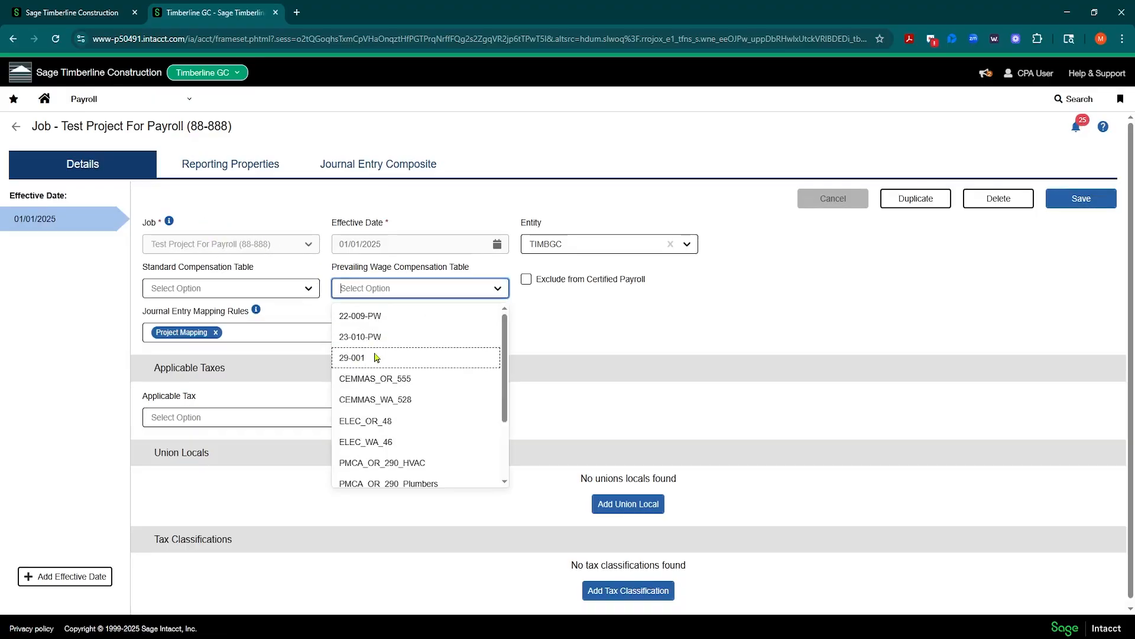
left_click(586, 318)
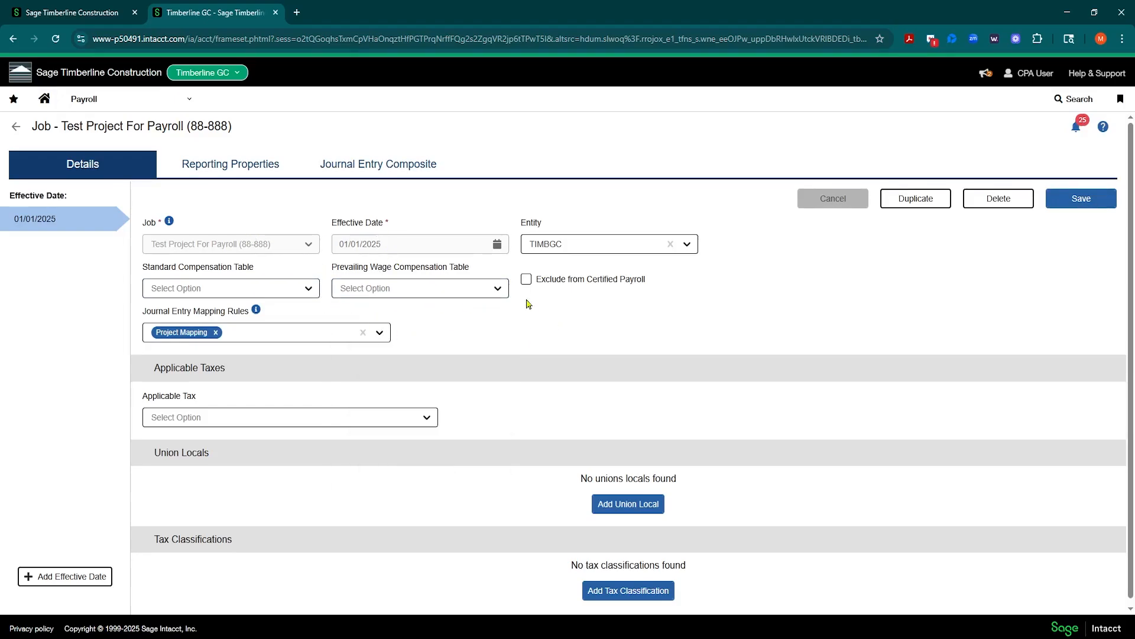
left_click(526, 279)
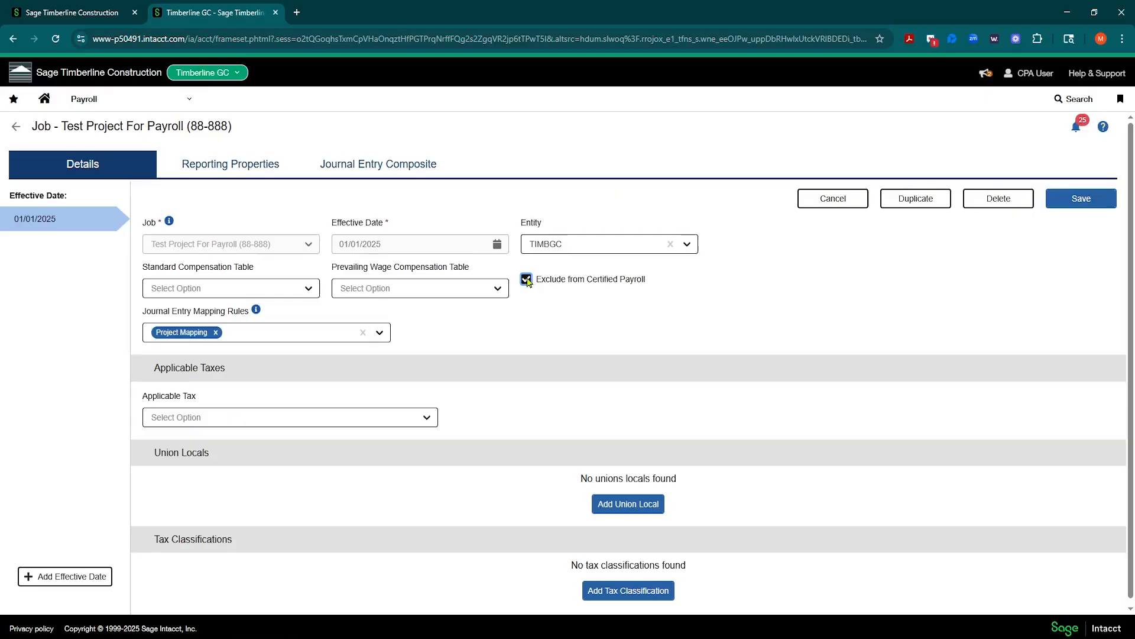
left_click(526, 280)
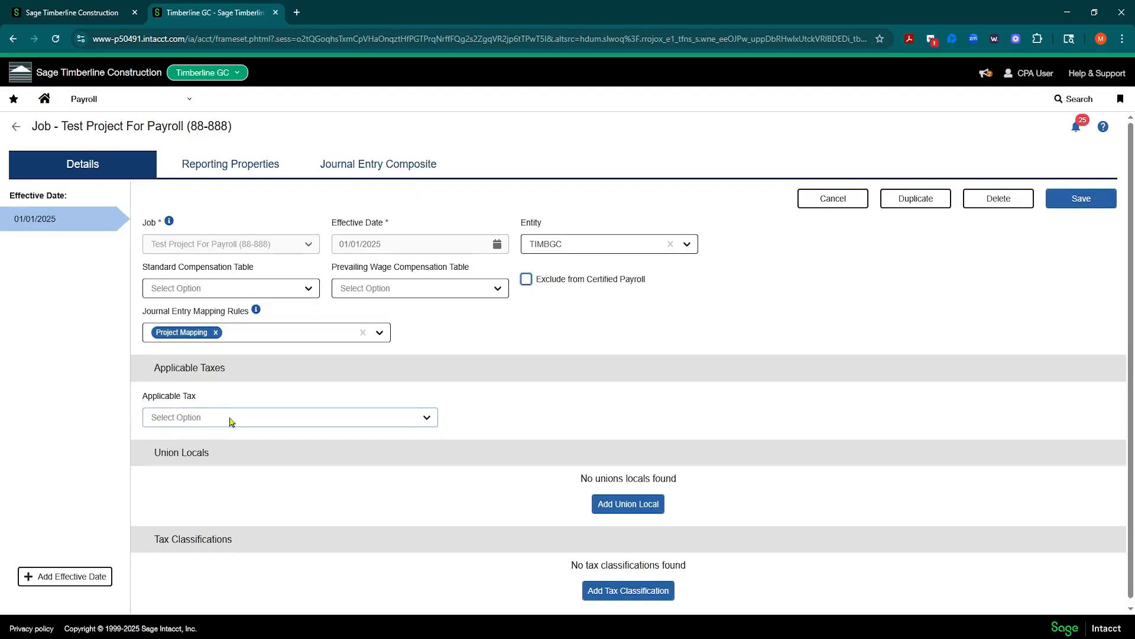
Step: Add IL-SIT and IL-SUTA as applicable taxes for the payroll job
left_click(427, 418)
type("il")
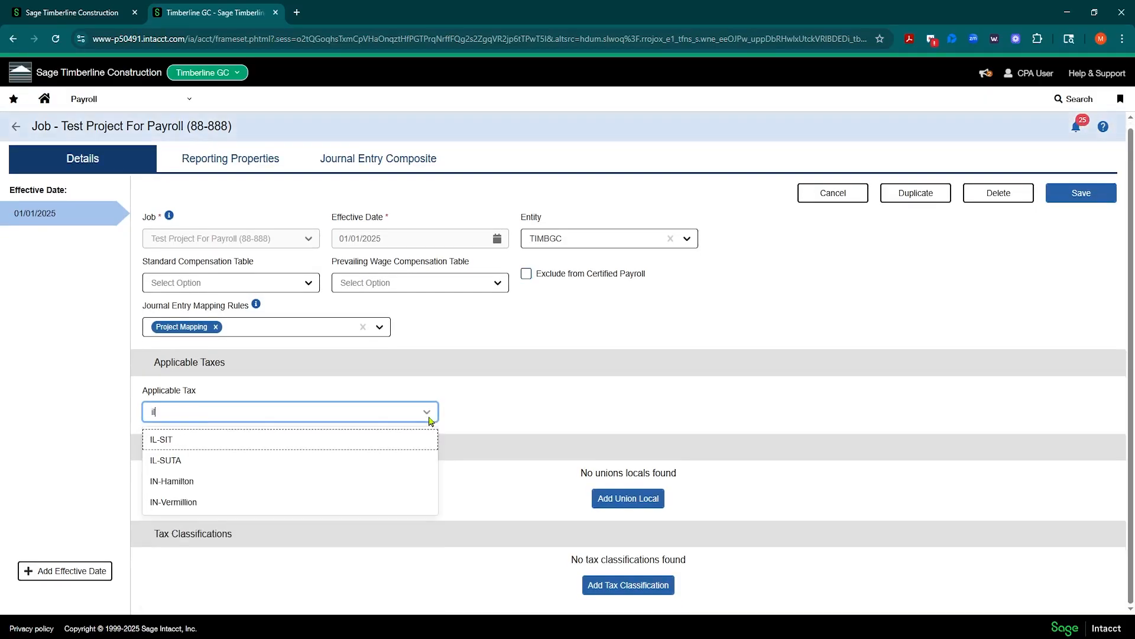
left_click(178, 439)
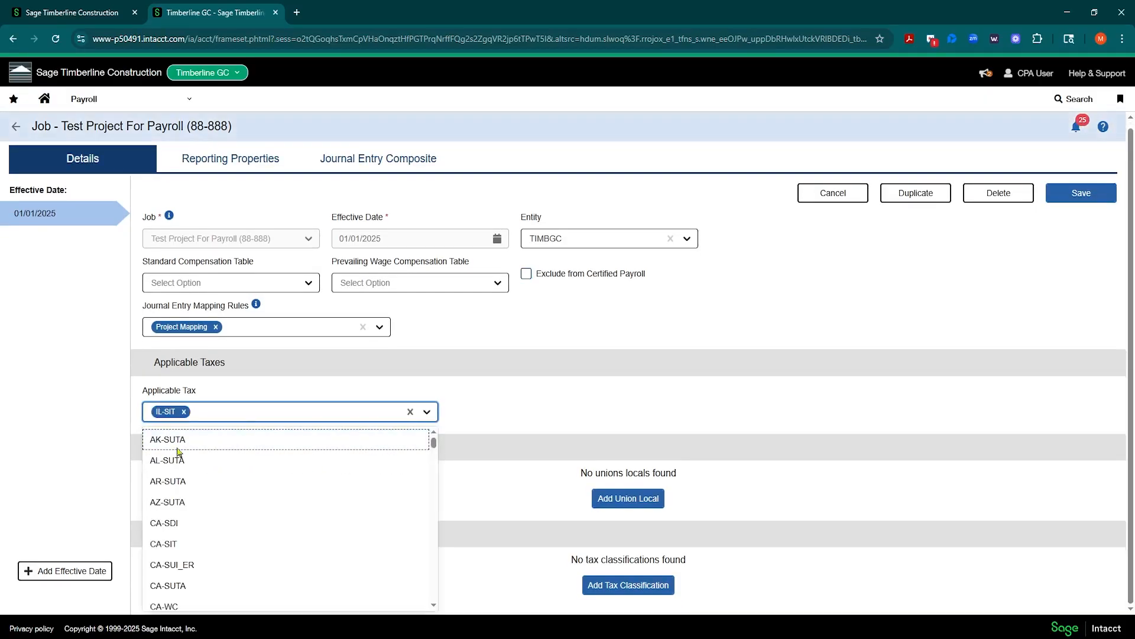
type("il")
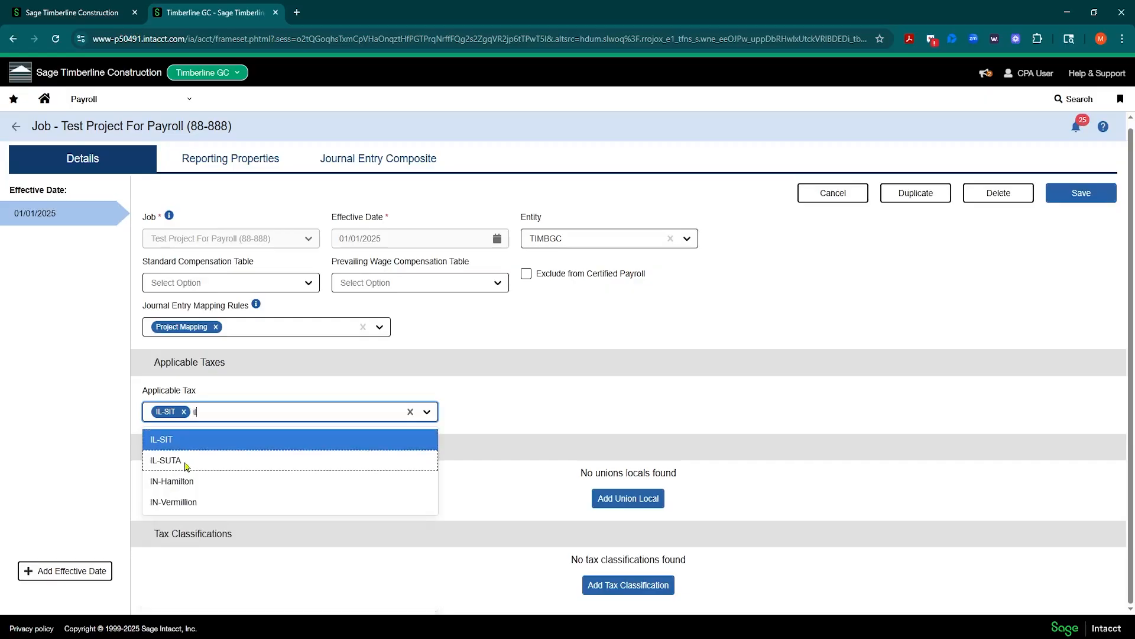
left_click(177, 462)
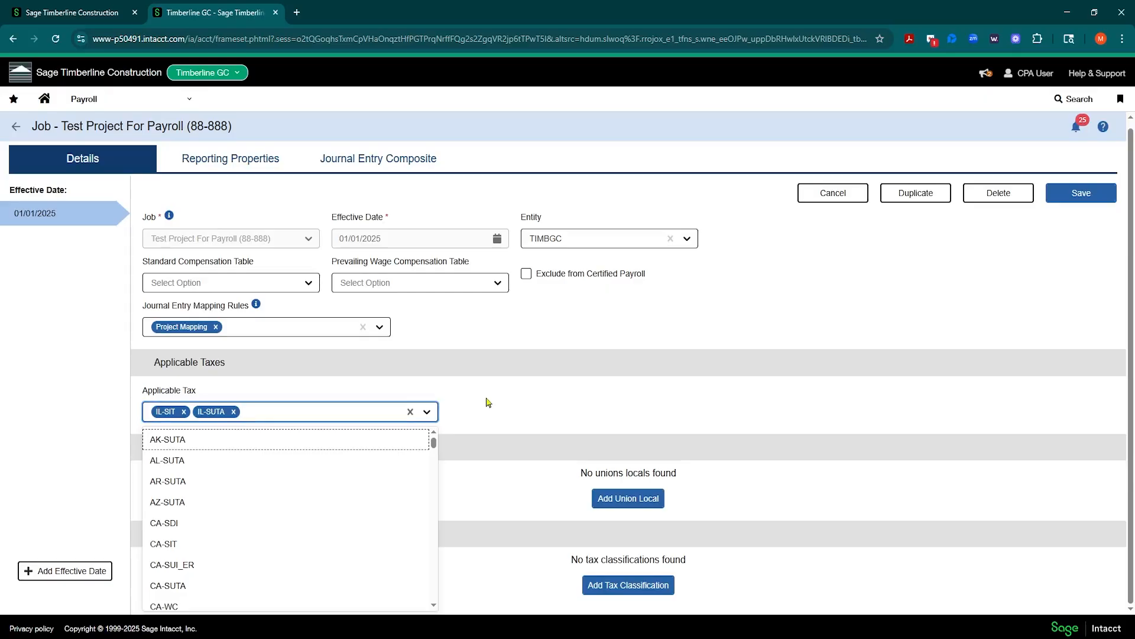
Step: Add CA-WC to the payroll job's applicable taxes and save the job
type("il")
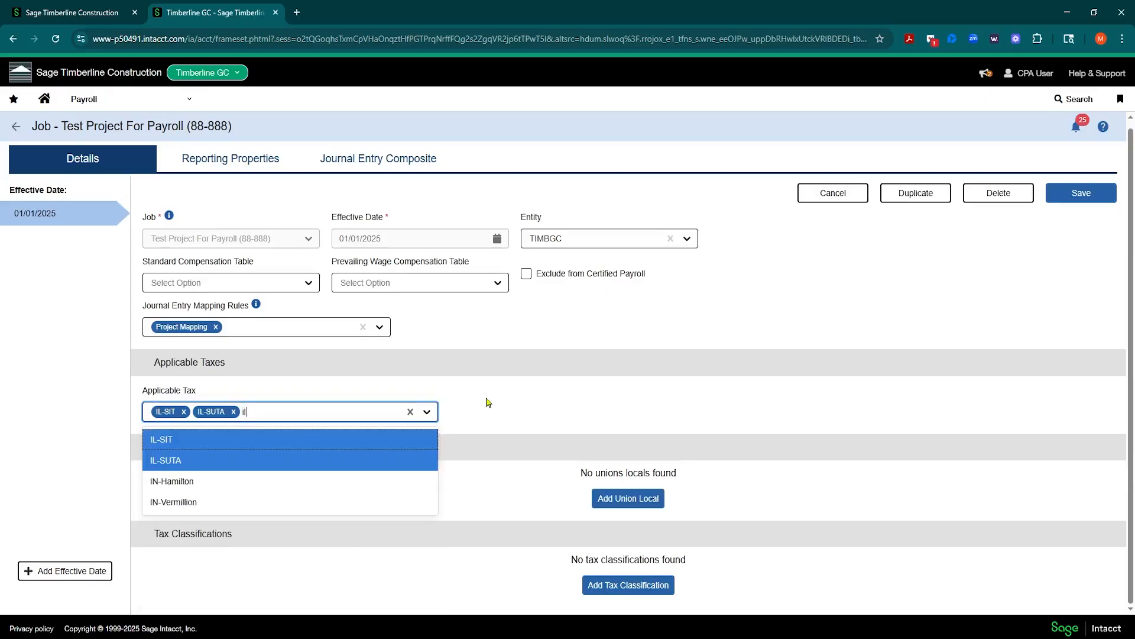
key("BackSpace")
key("BackSpace")
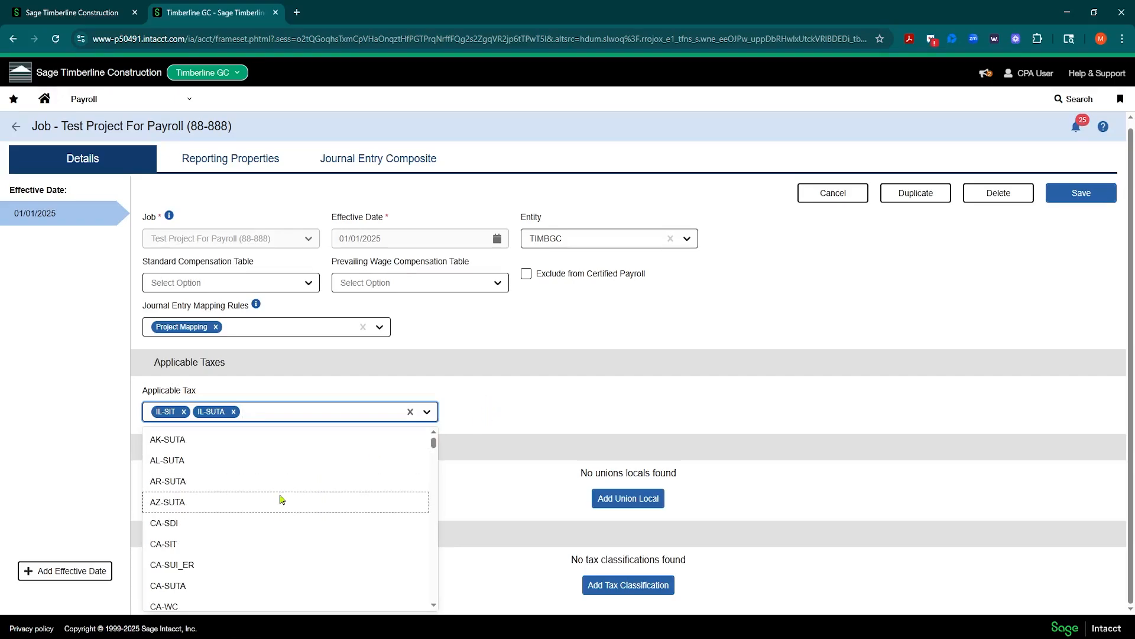
scroll(214, 541, "down", 1)
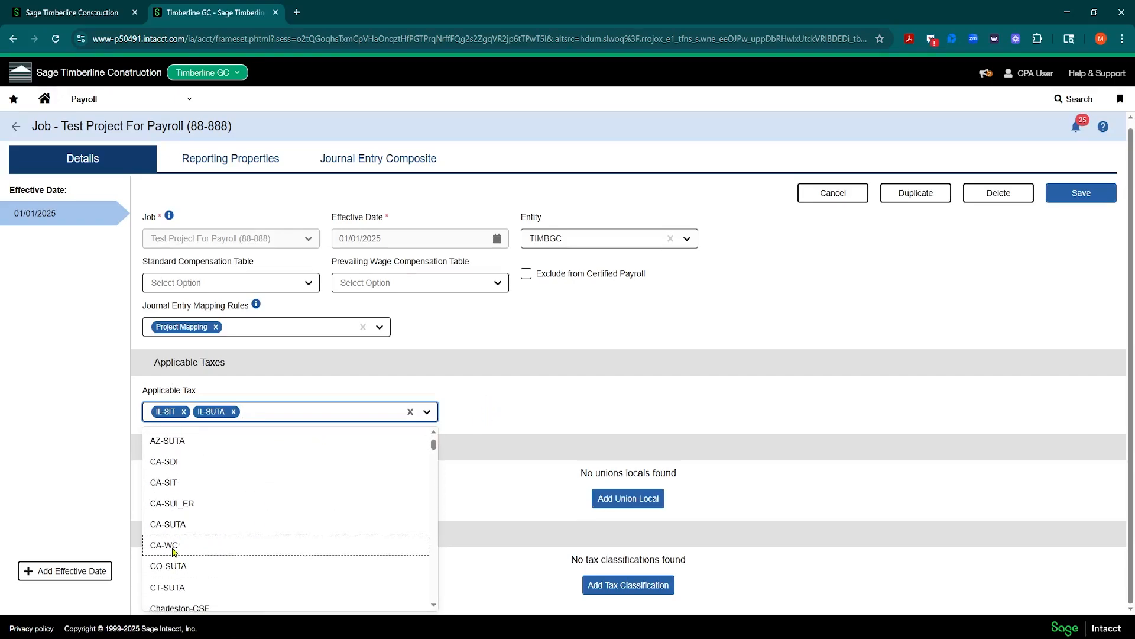
left_click(173, 548)
left_click(522, 396)
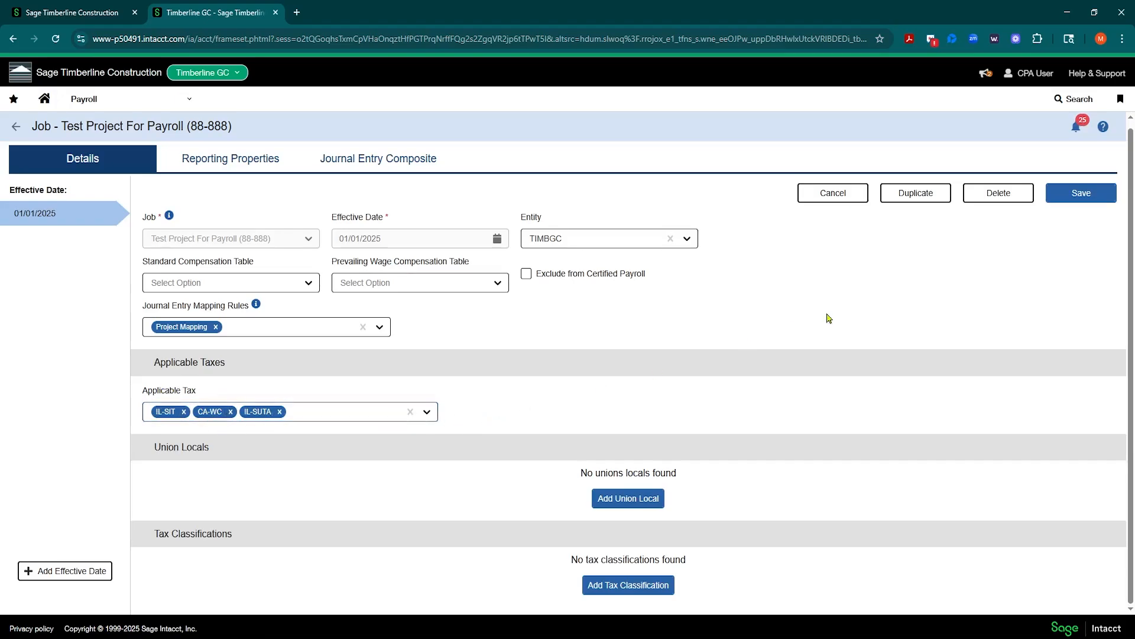
left_click(1081, 193)
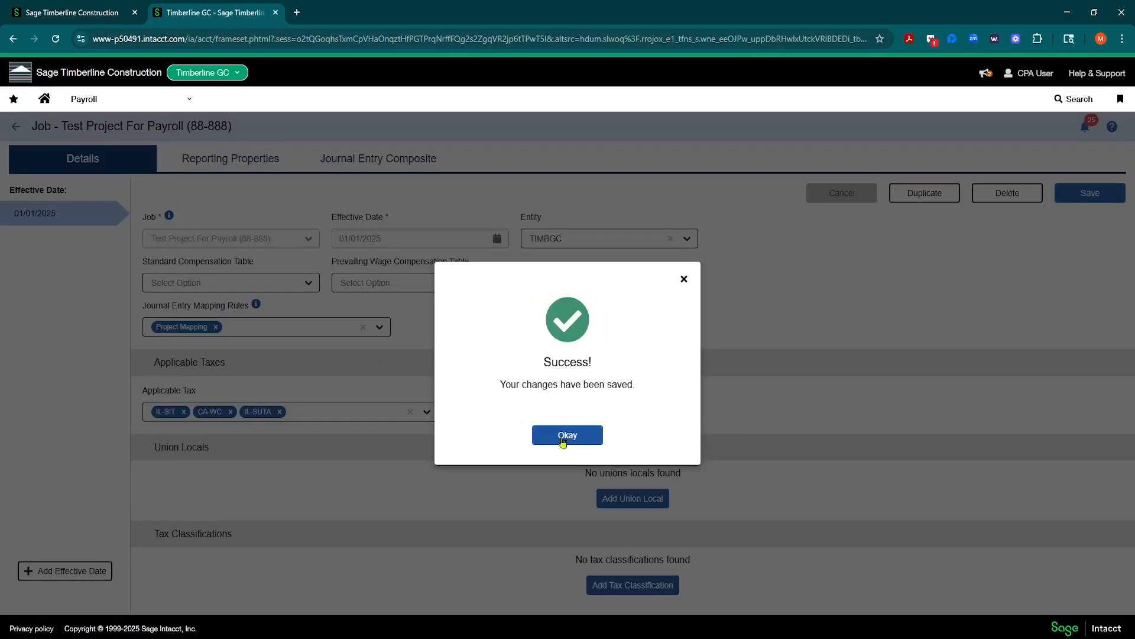
left_click(563, 436)
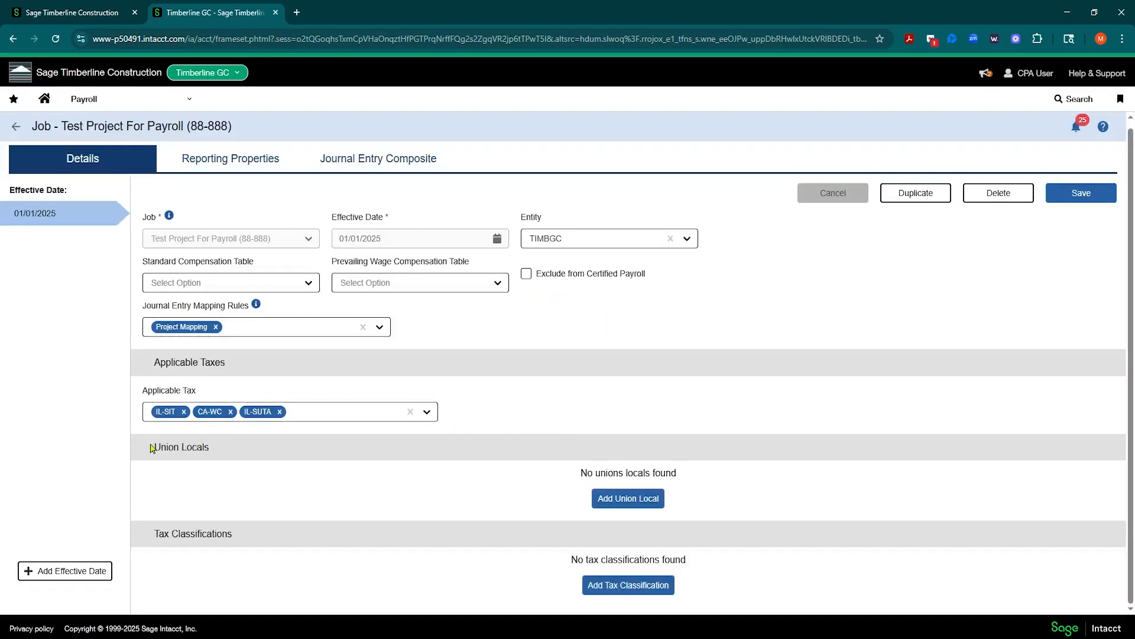
Step: Add a union local to the job with trade Mechanical and local union Plumbing - Local 290
left_click(628, 498)
left_click(308, 499)
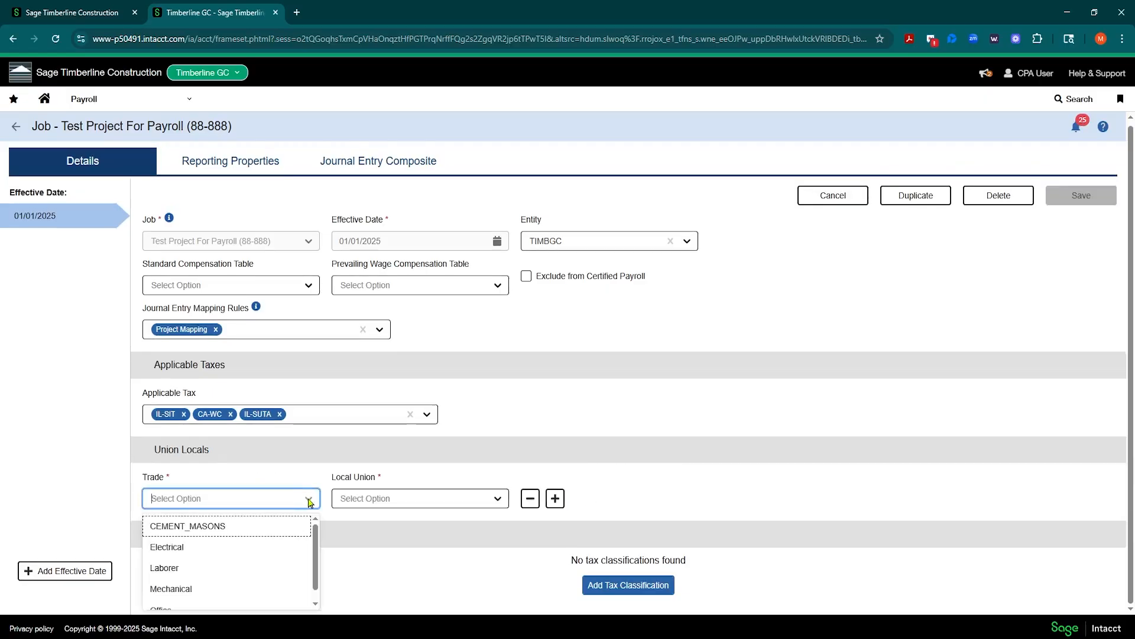
left_click(197, 588)
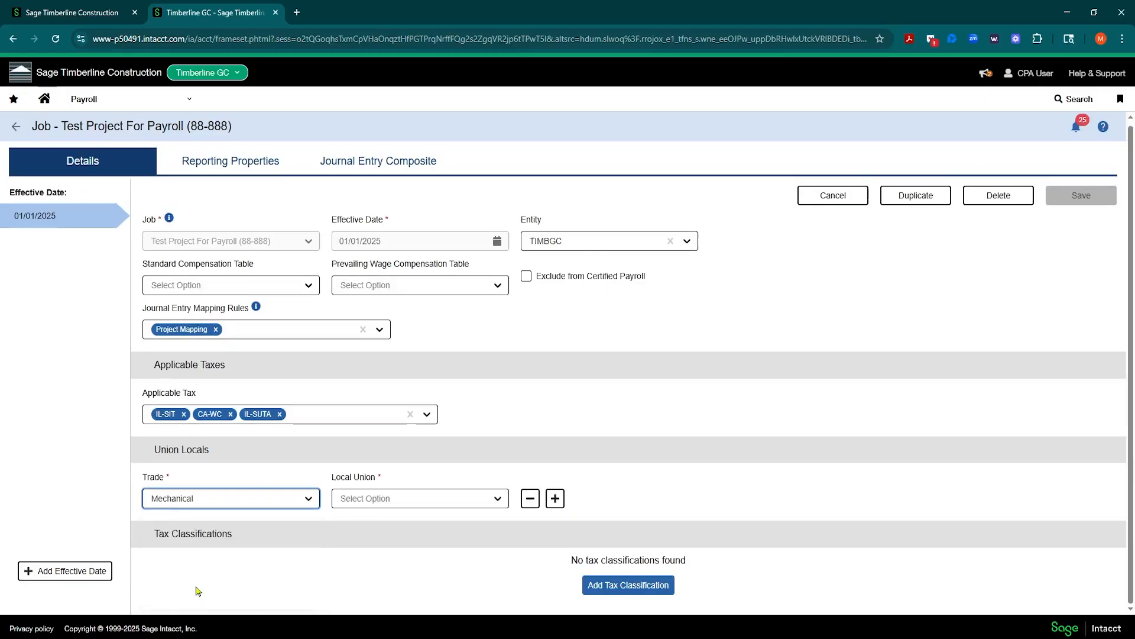
left_click(505, 497)
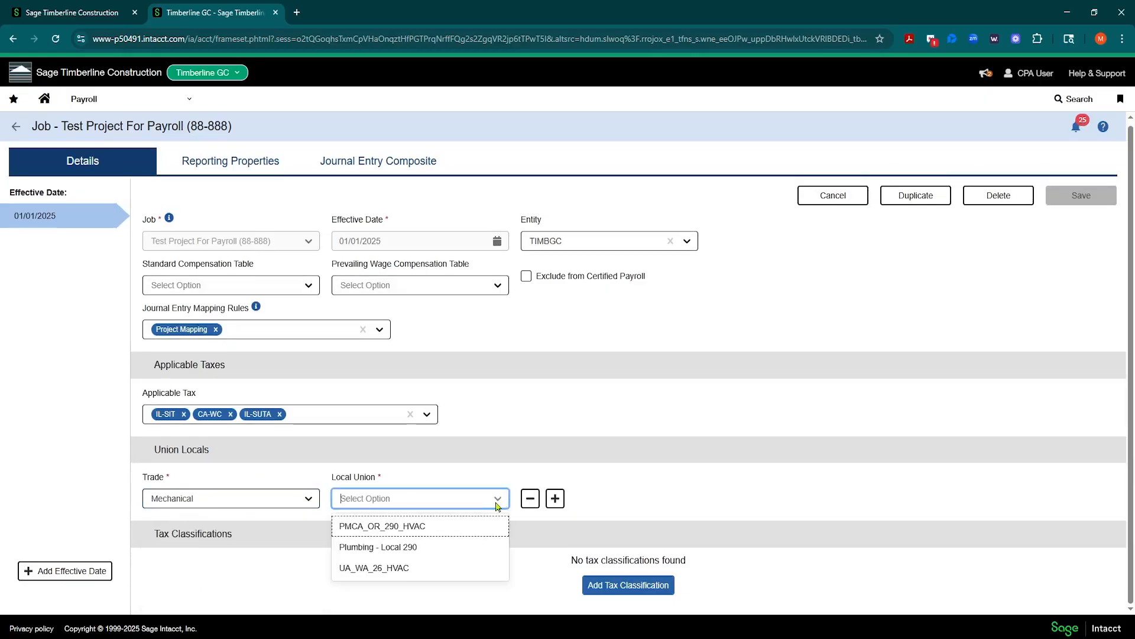
left_click(417, 544)
left_click(751, 466)
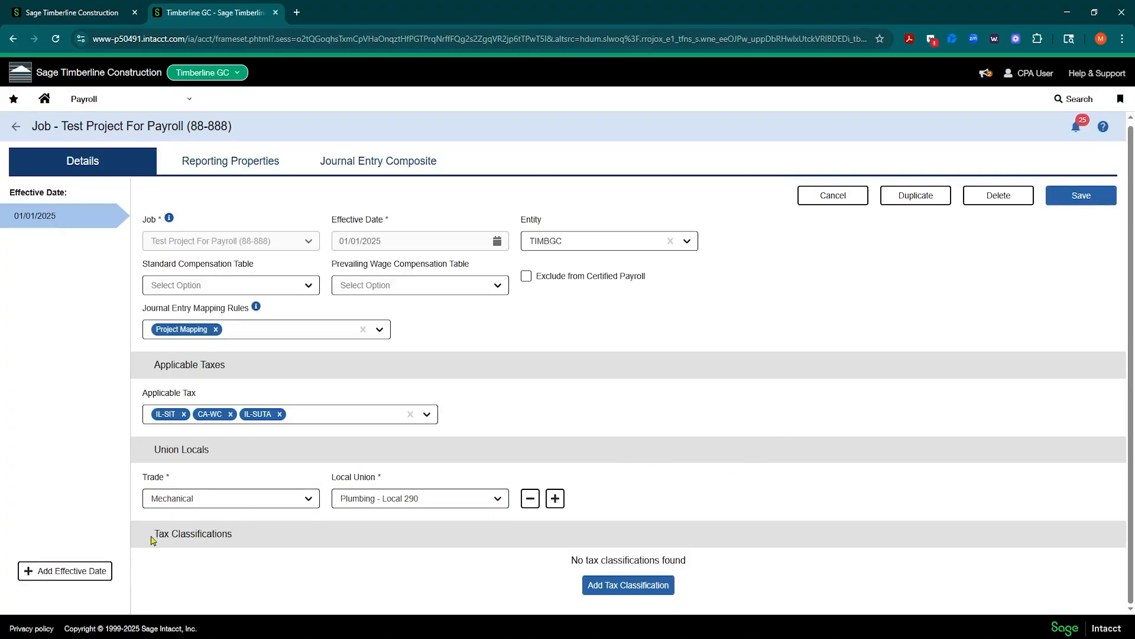
Step: Remove the Mechanical union local from the payroll job and save the job
left_click_drag(152, 539, 269, 547)
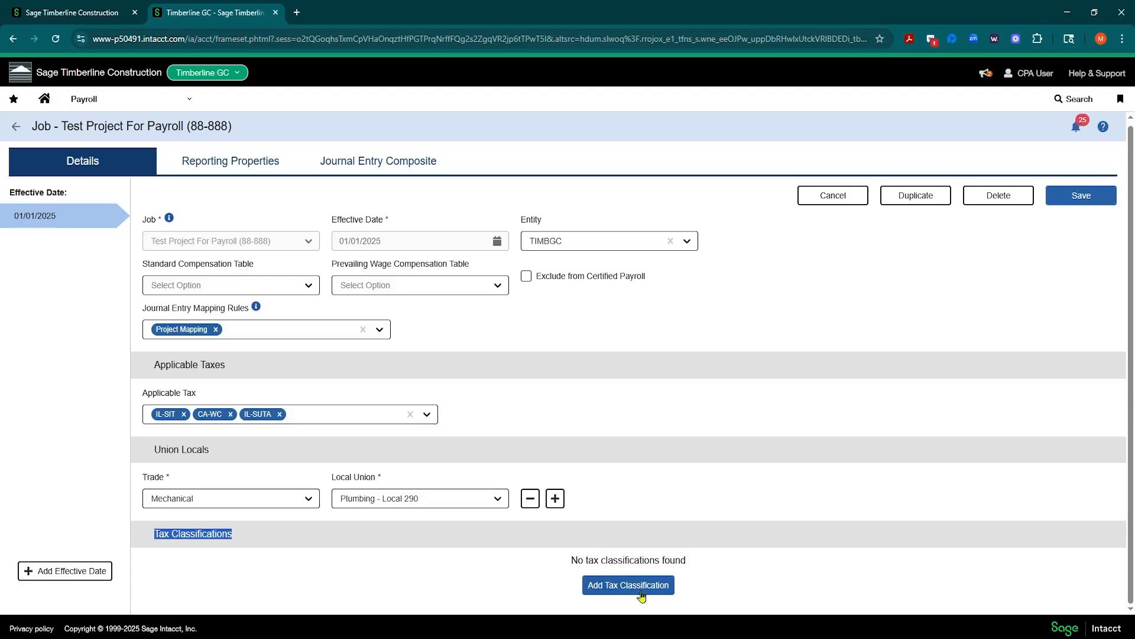
left_click(530, 498)
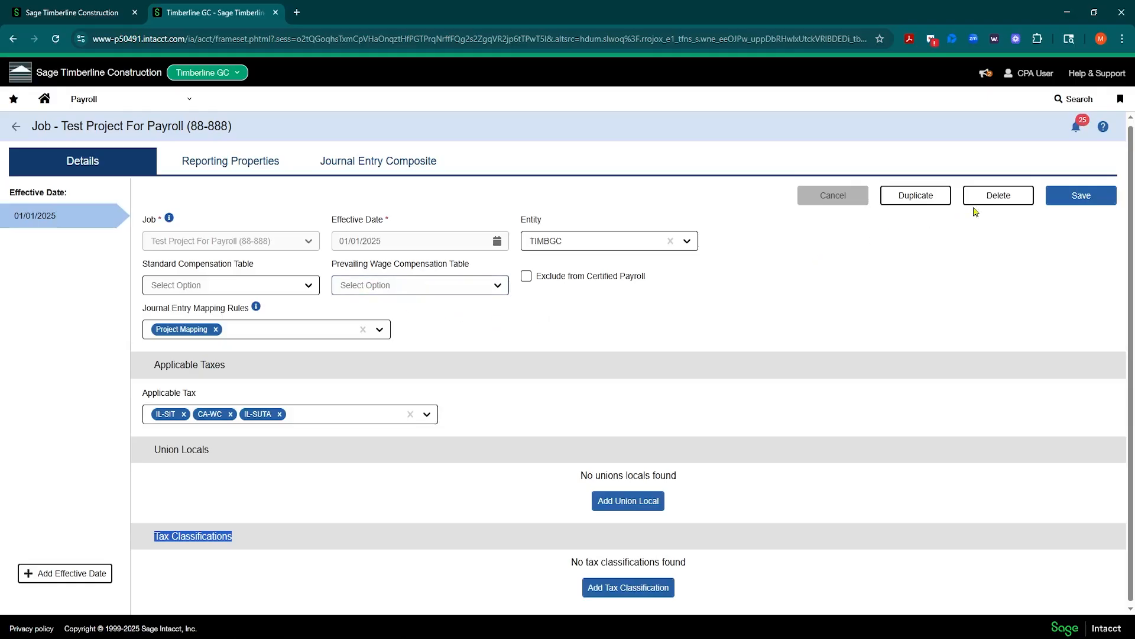
left_click(1077, 195)
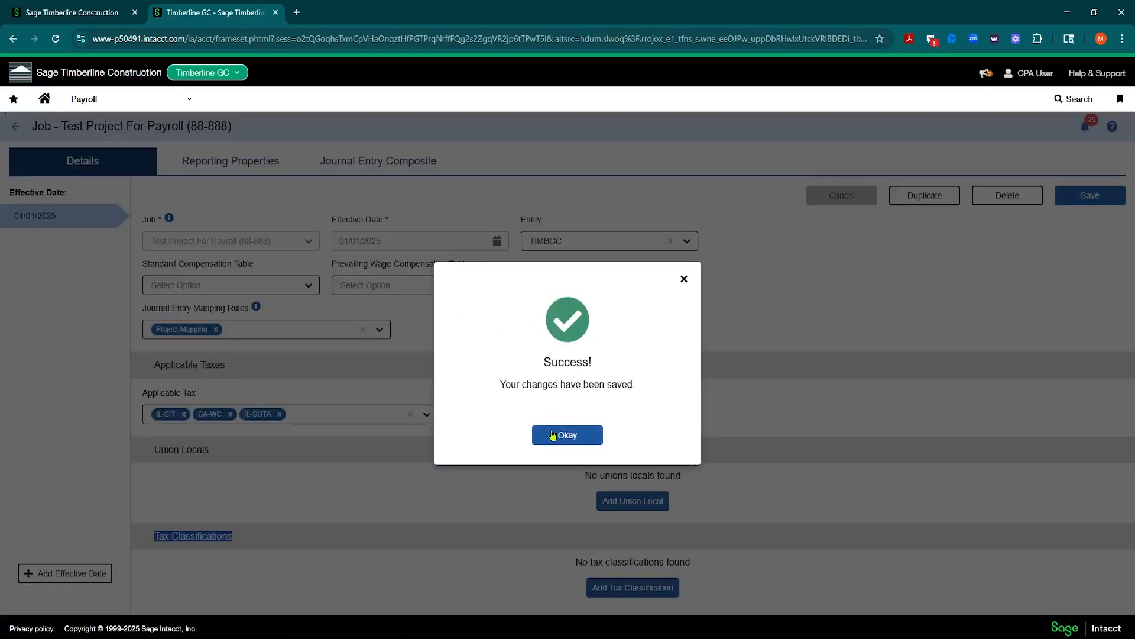
left_click(550, 435)
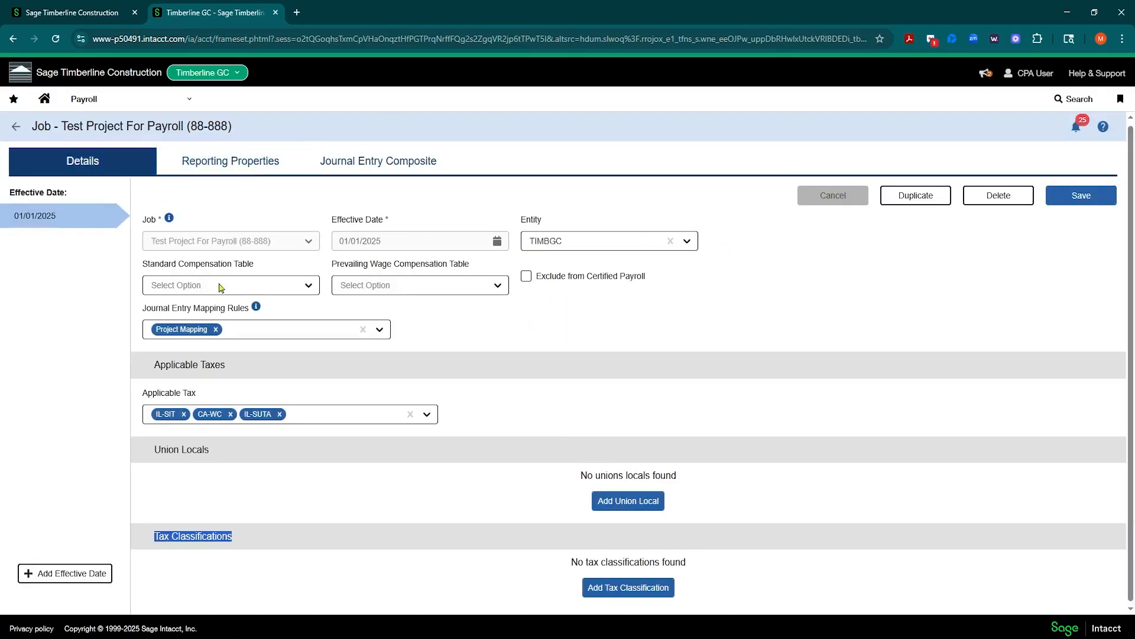
left_click(414, 285)
left_click(603, 305)
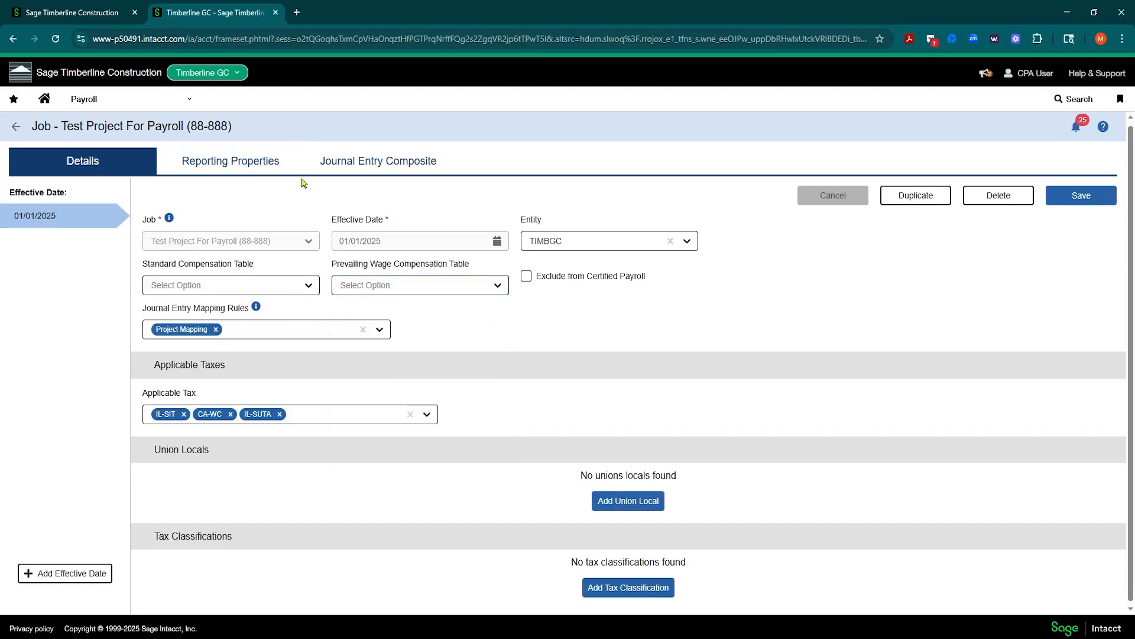
Step: Add an effective date of 01/01/2025 to the payroll job's reporting properties and save it
left_click(228, 162)
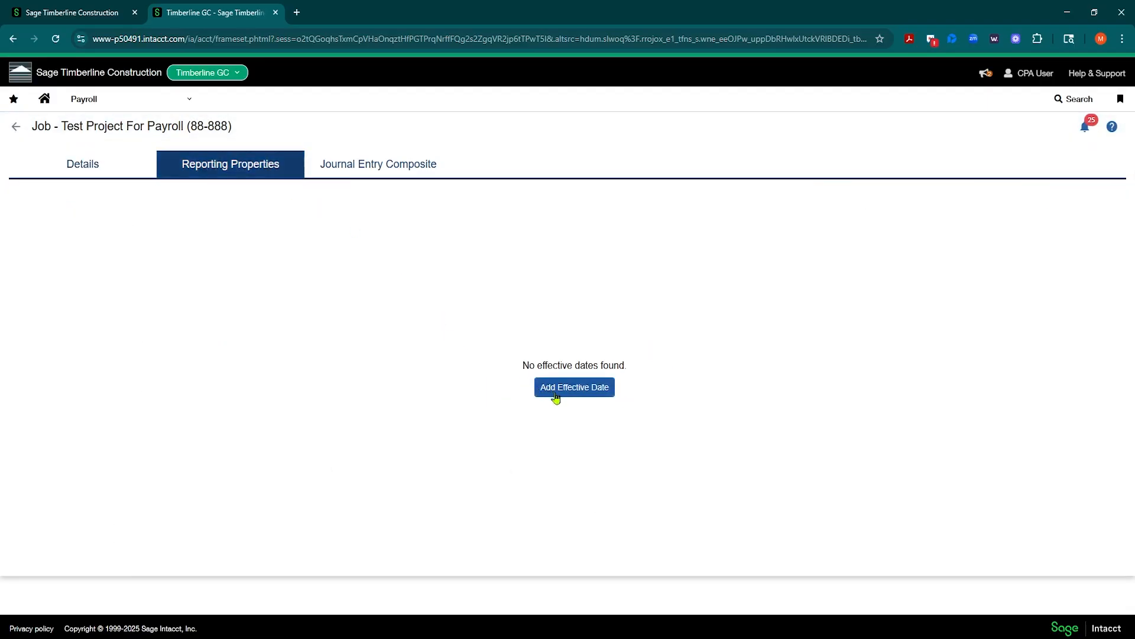
left_click(556, 397)
left_click(308, 244)
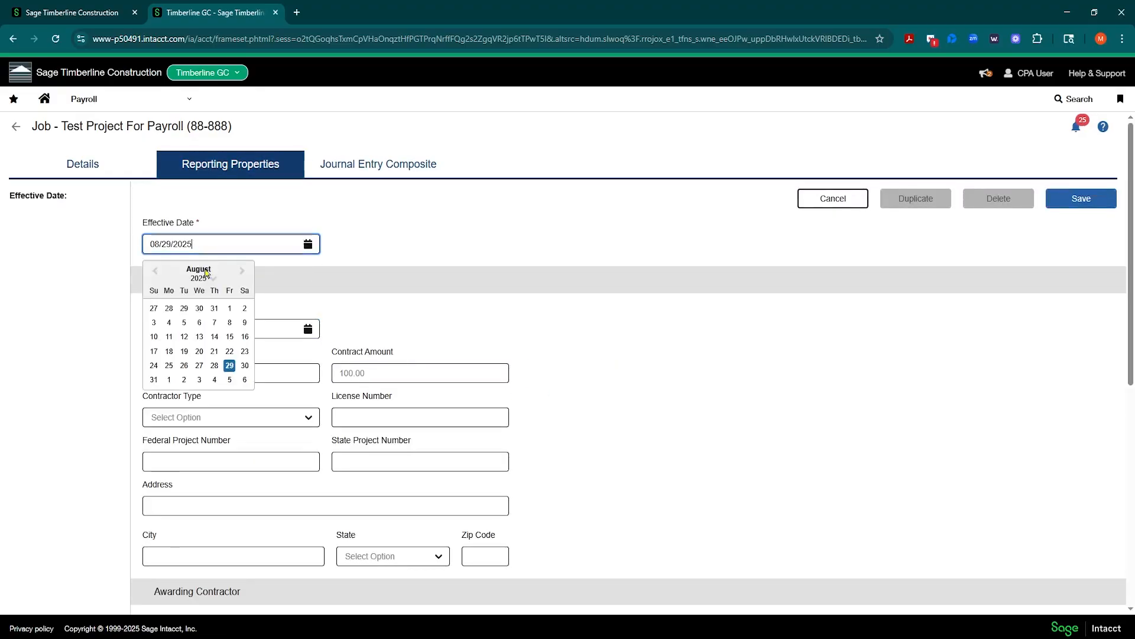
left_click(154, 271)
left_click(154, 271)
left_click(155, 272)
left_click(154, 271)
left_click(155, 271)
left_click(155, 272)
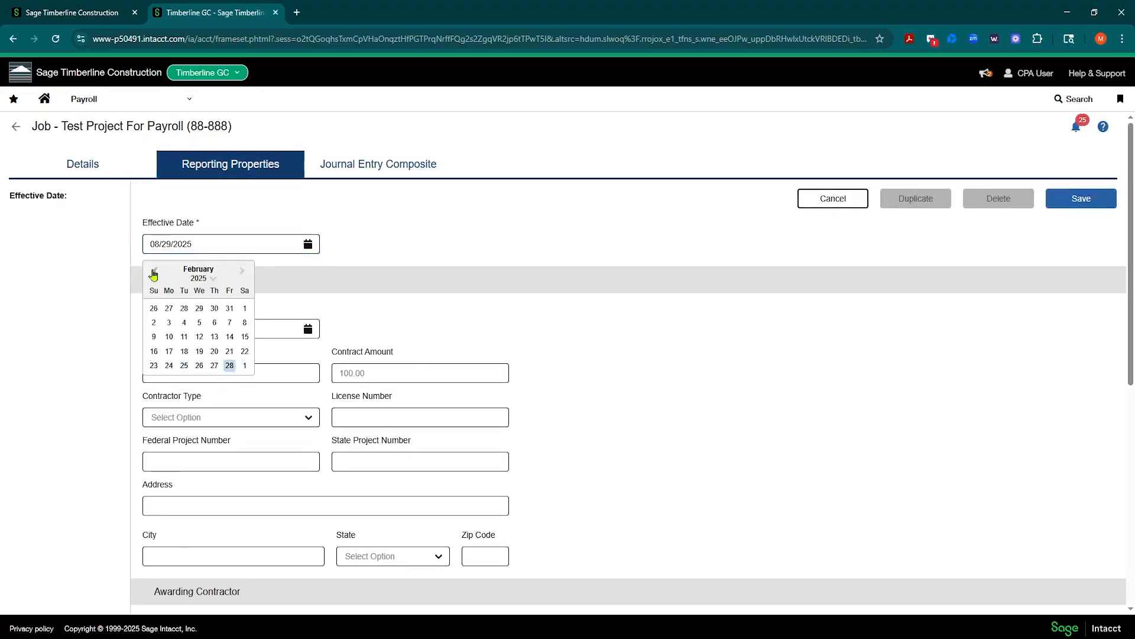
left_click(155, 272)
left_click(199, 308)
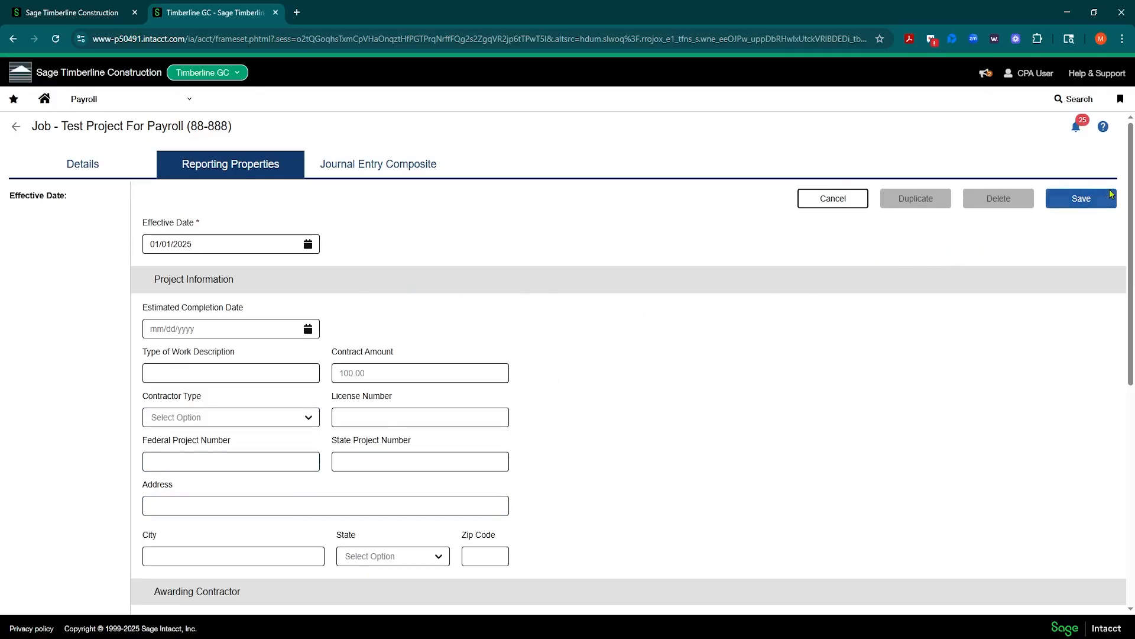
left_click(1064, 198)
left_click(565, 436)
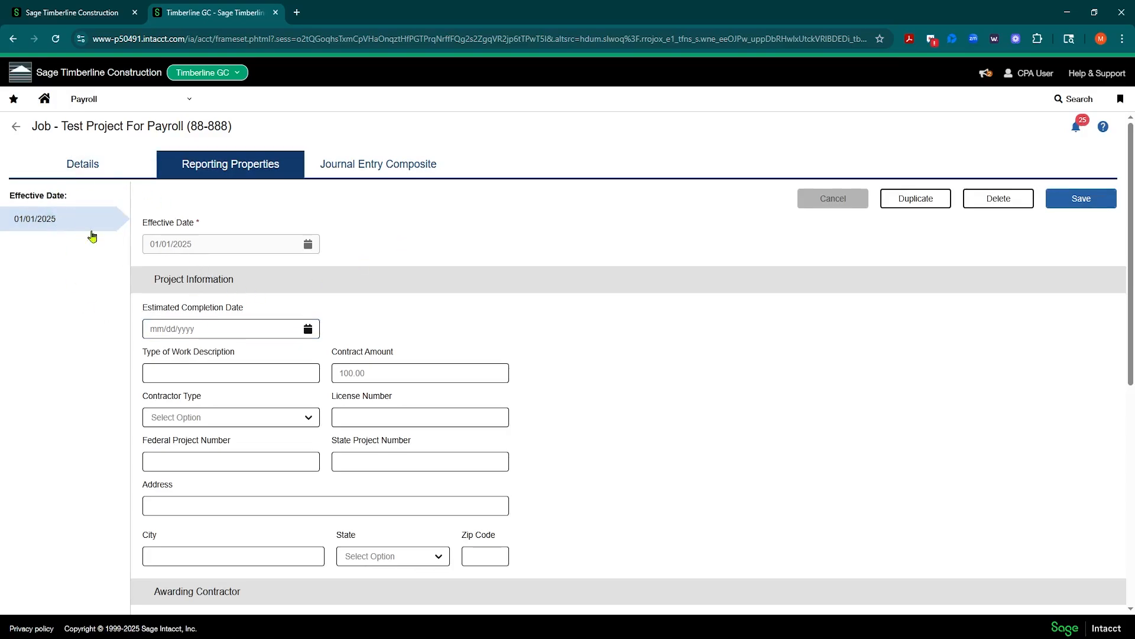
Step: Review the project information fields in the reporting properties and return to the payroll job's details
left_click(260, 372)
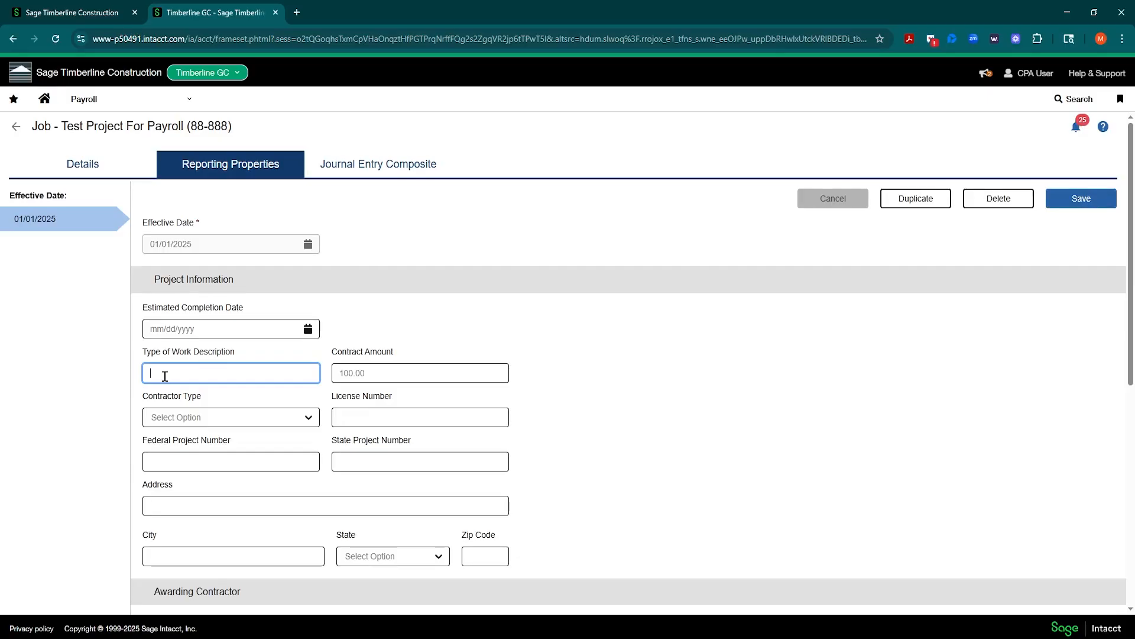
left_click(645, 329)
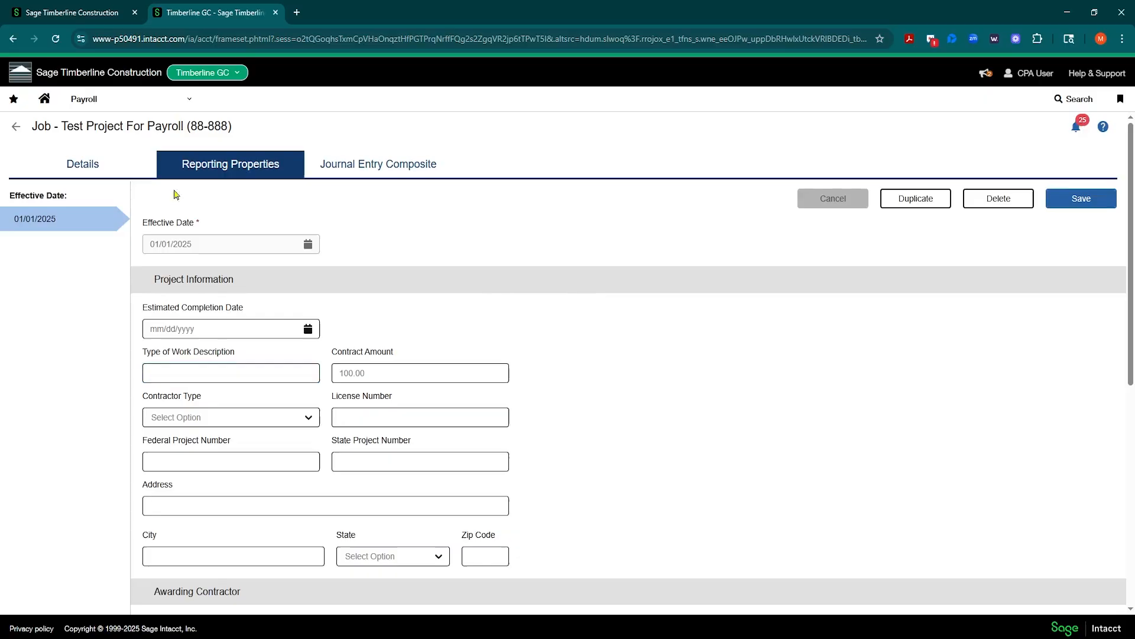
left_click(75, 170)
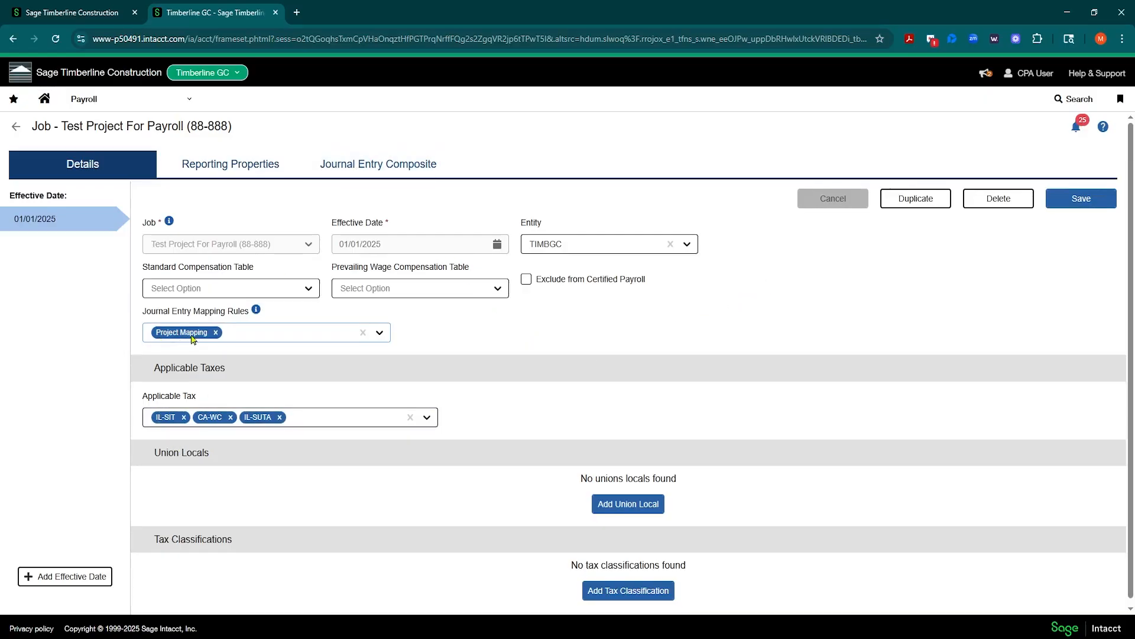
Step: Review the test payroll job's journal entry composite, including the BUR cost type override, and return to the jobs list
left_click(186, 100)
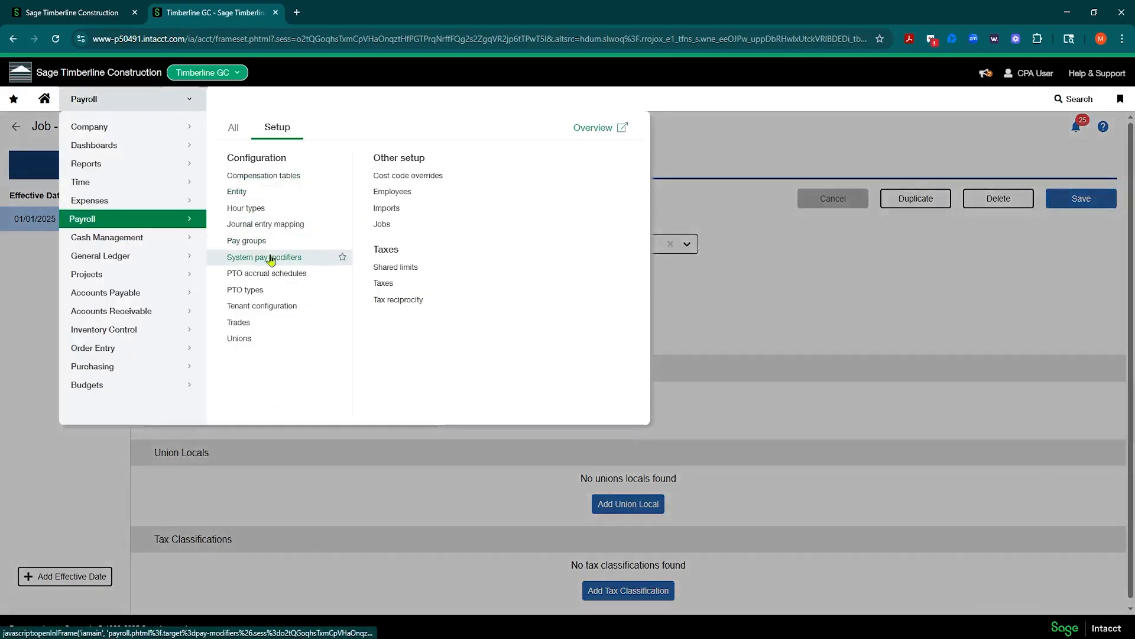
left_click(684, 301)
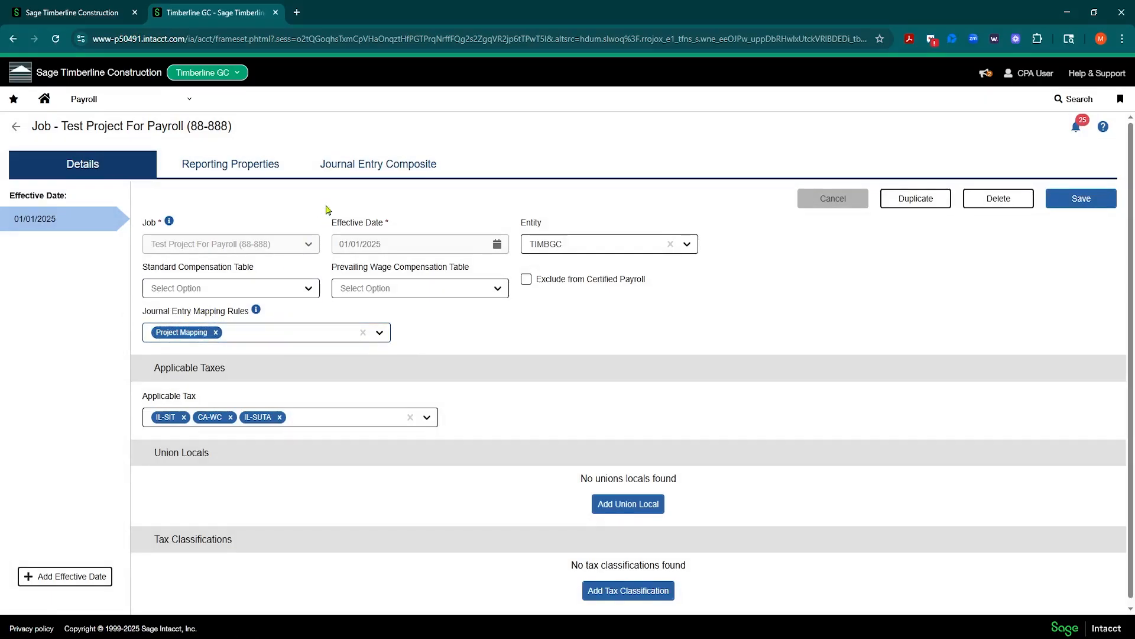
left_click(383, 166)
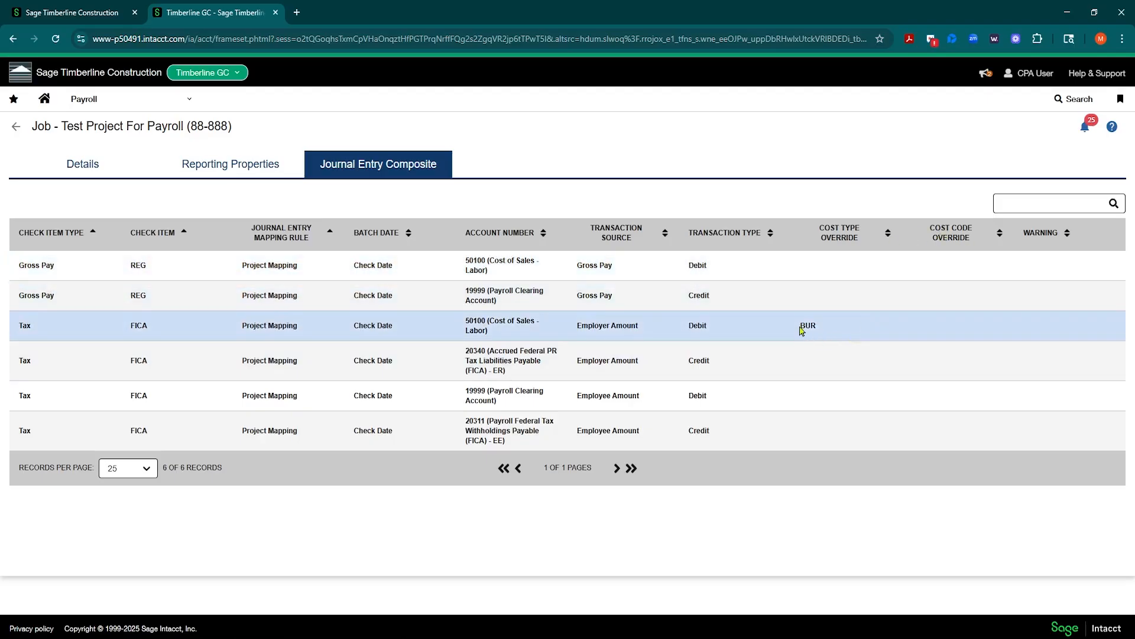
left_click_drag(802, 330, 832, 333)
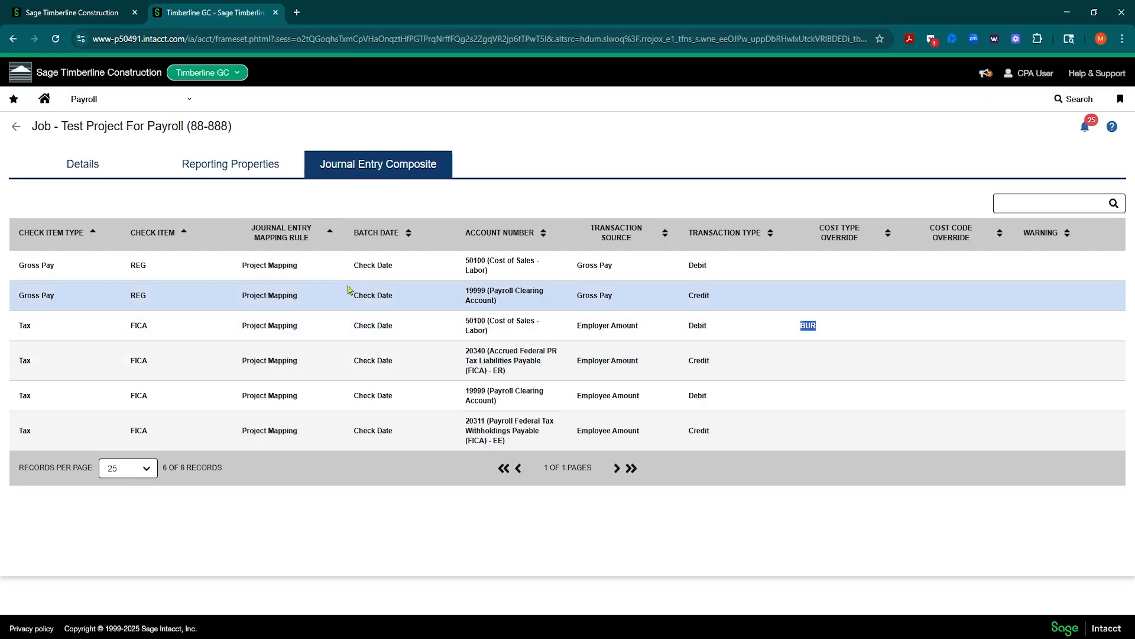
left_click(93, 168)
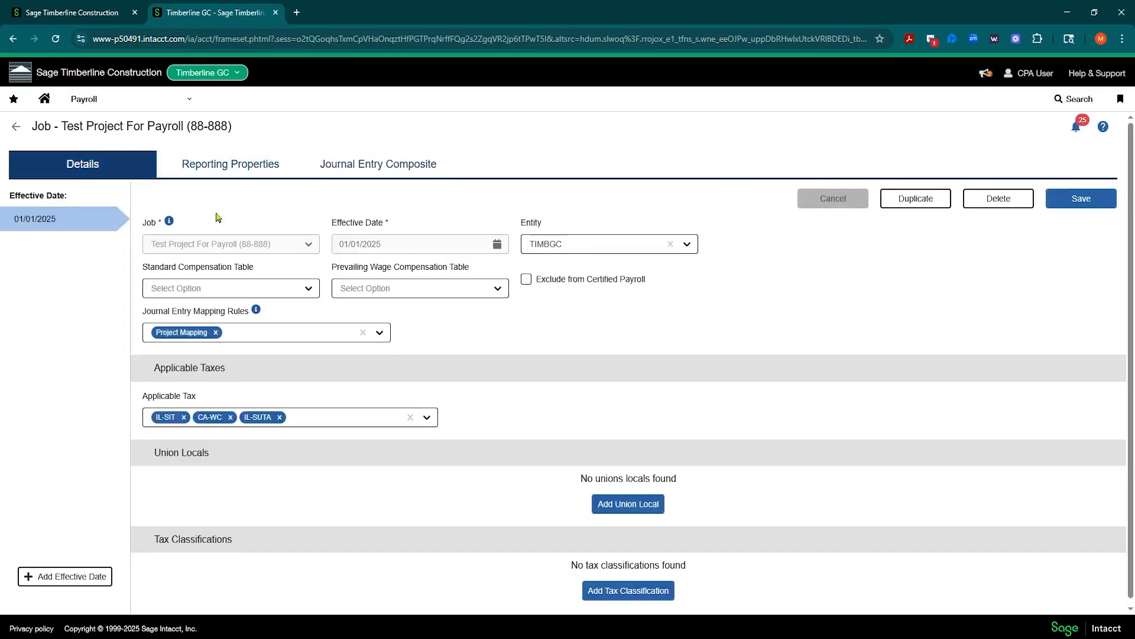
left_click(16, 126)
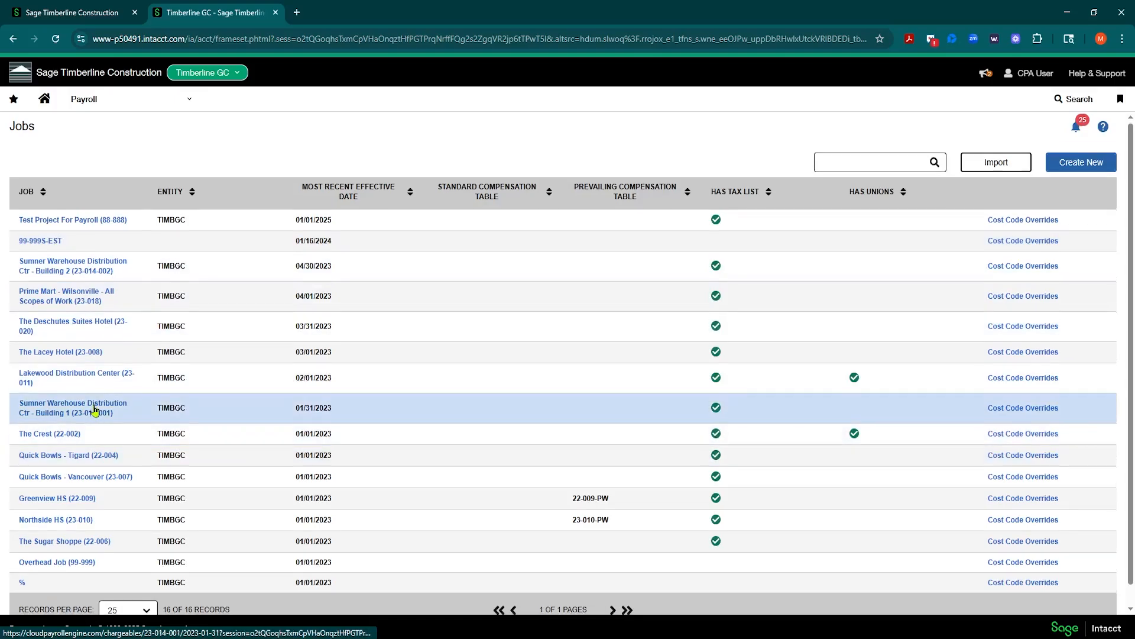
scroll(80, 545, "down", 1)
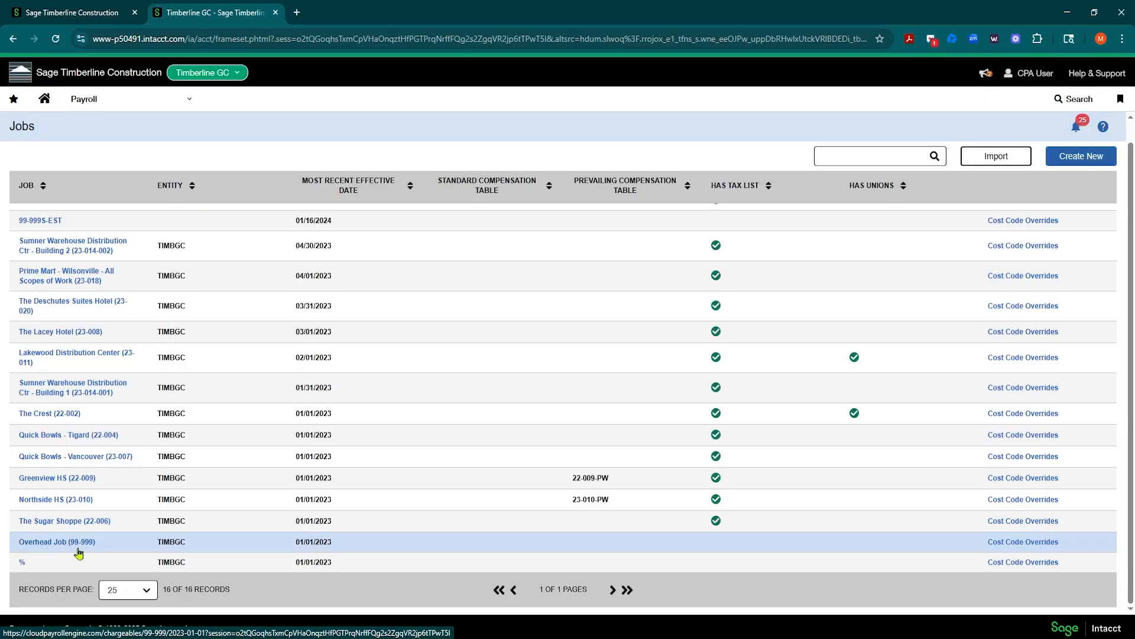
Step: Filter the projects list by project ID 99 and open the Overhead Job project for editing
left_click(157, 100)
mouse_move(118, 274)
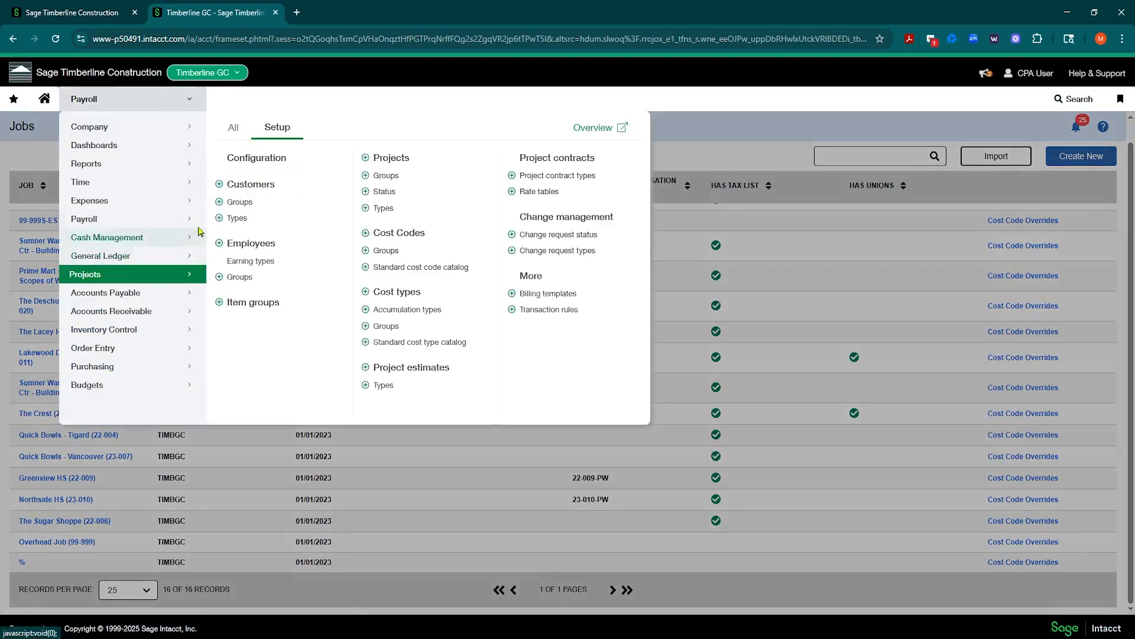
left_click(385, 159)
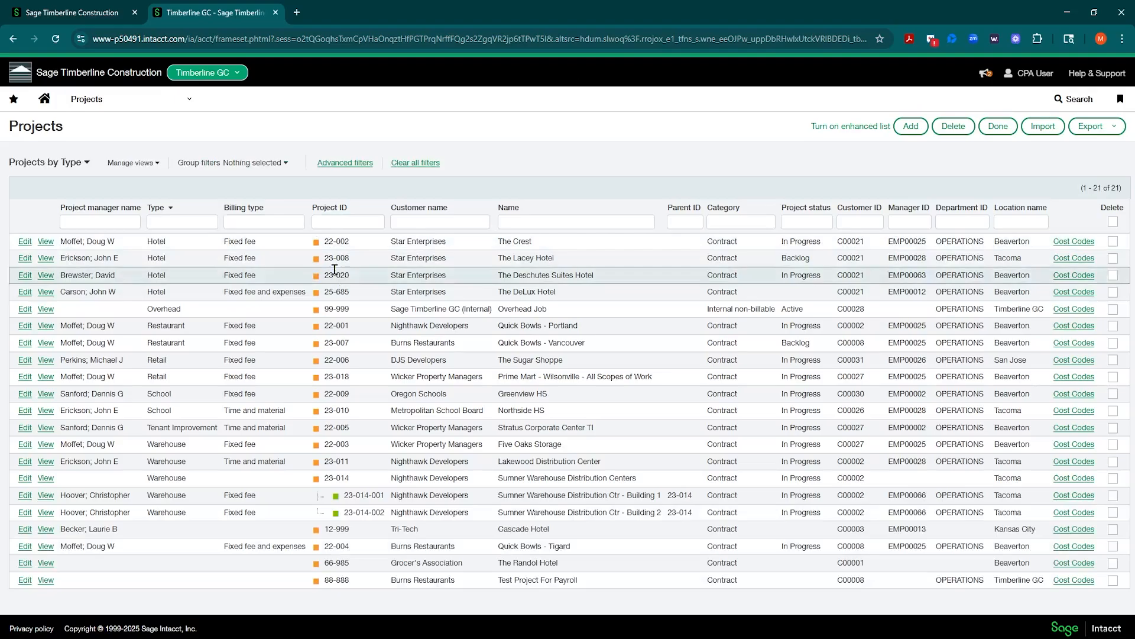
left_click(342, 220)
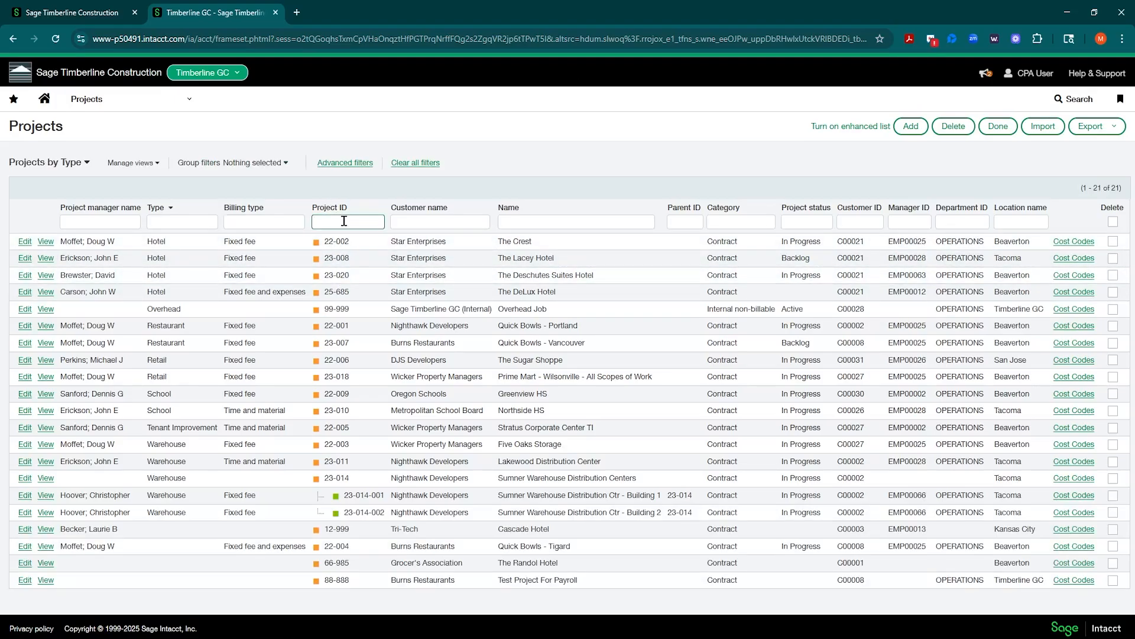
key("Return")
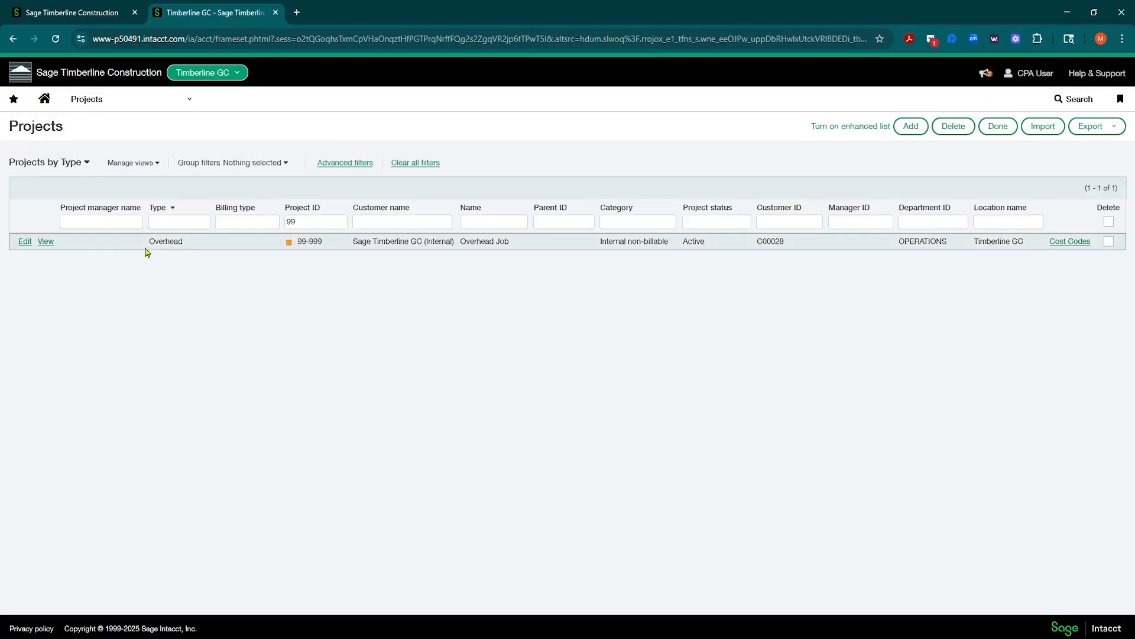
left_click_drag(357, 242, 470, 240)
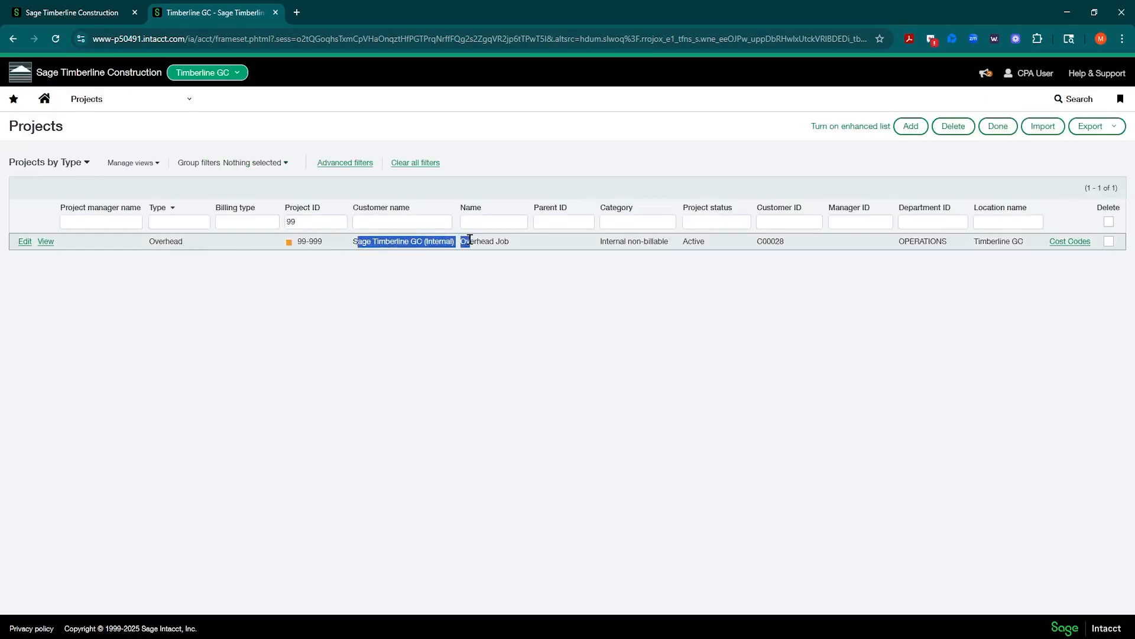
left_click(25, 242)
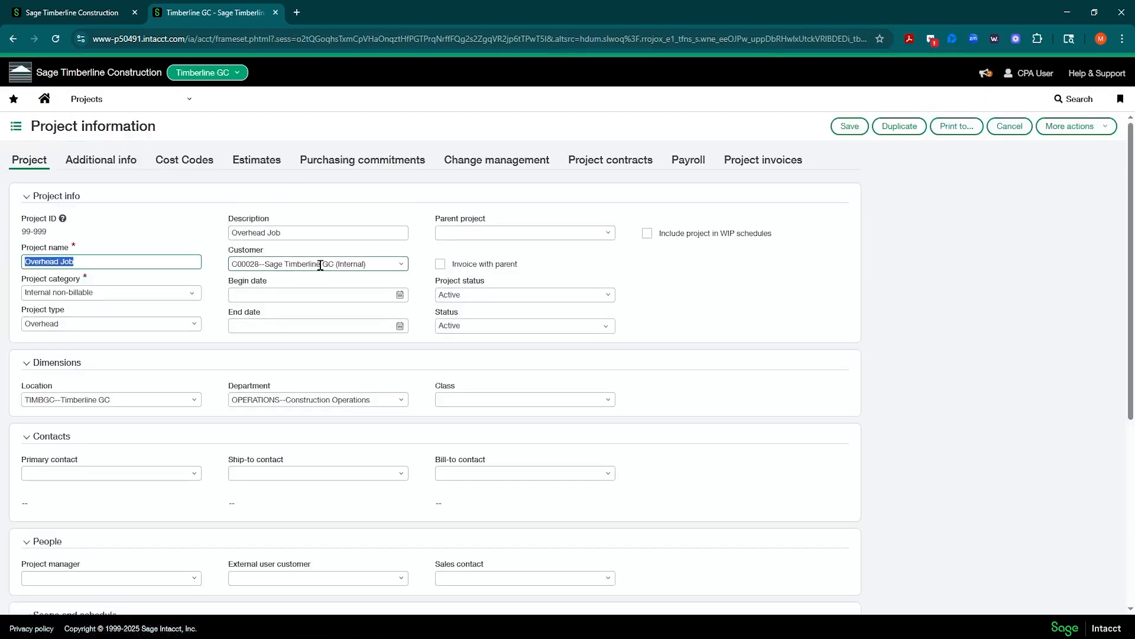
Step: Examine the overhead project's customer assignment and clear its department
left_click(320, 266)
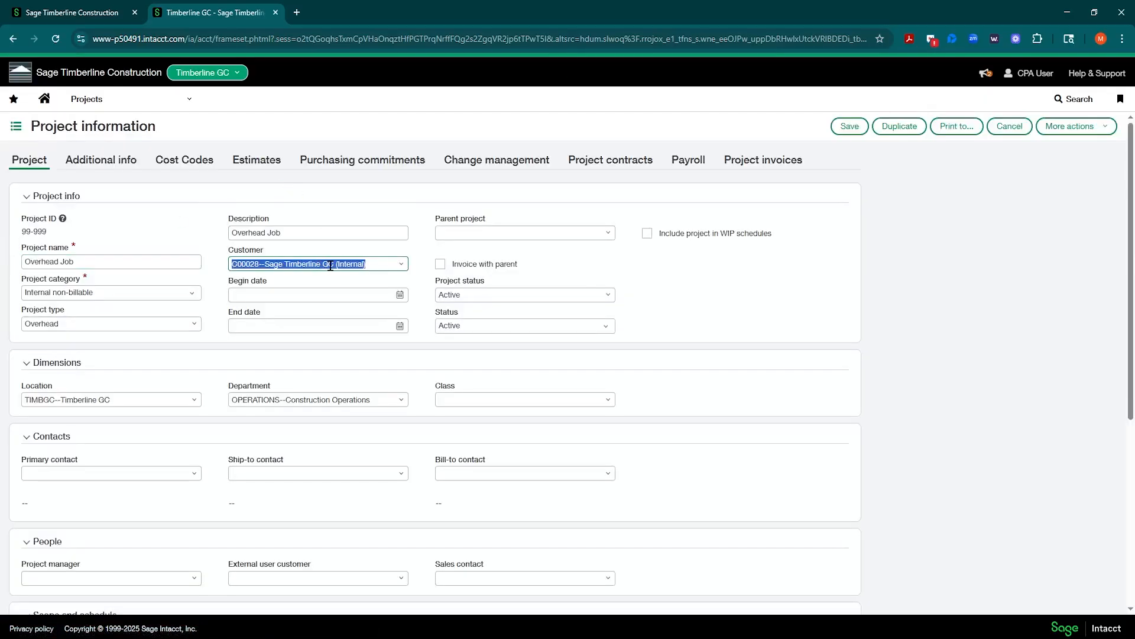
left_click(284, 263)
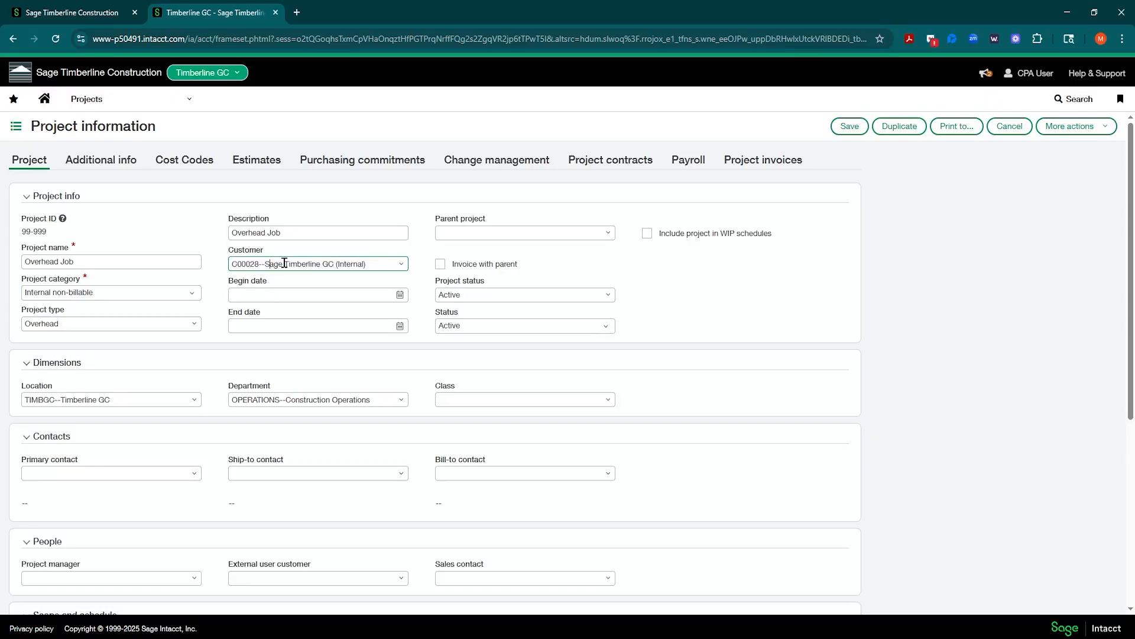
left_click(263, 265)
left_click(239, 402)
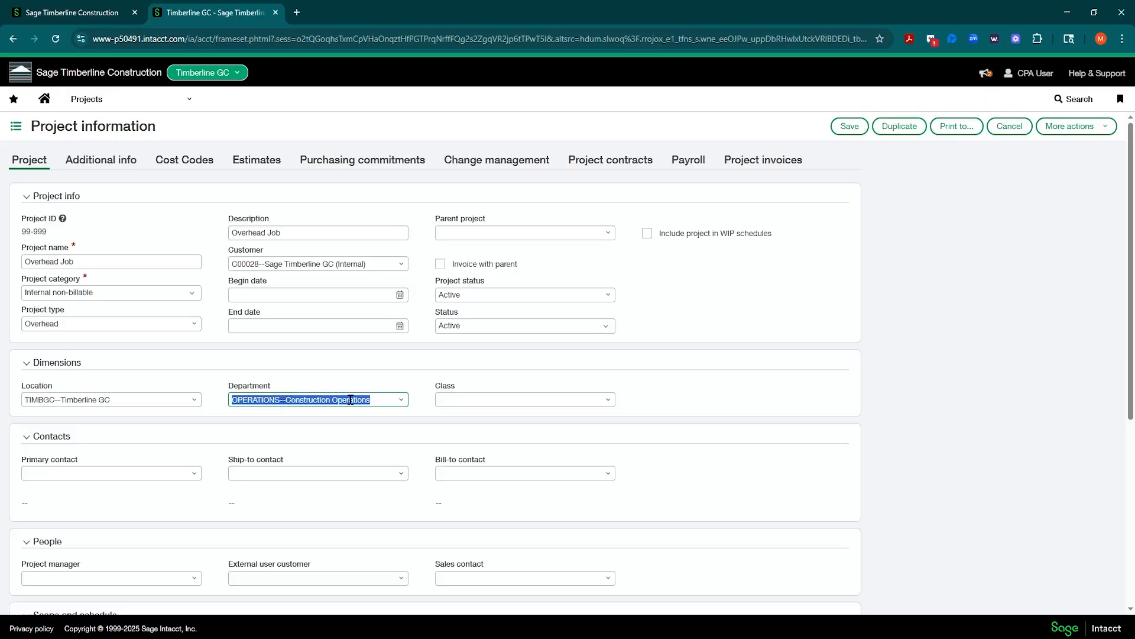
key("BackSpace")
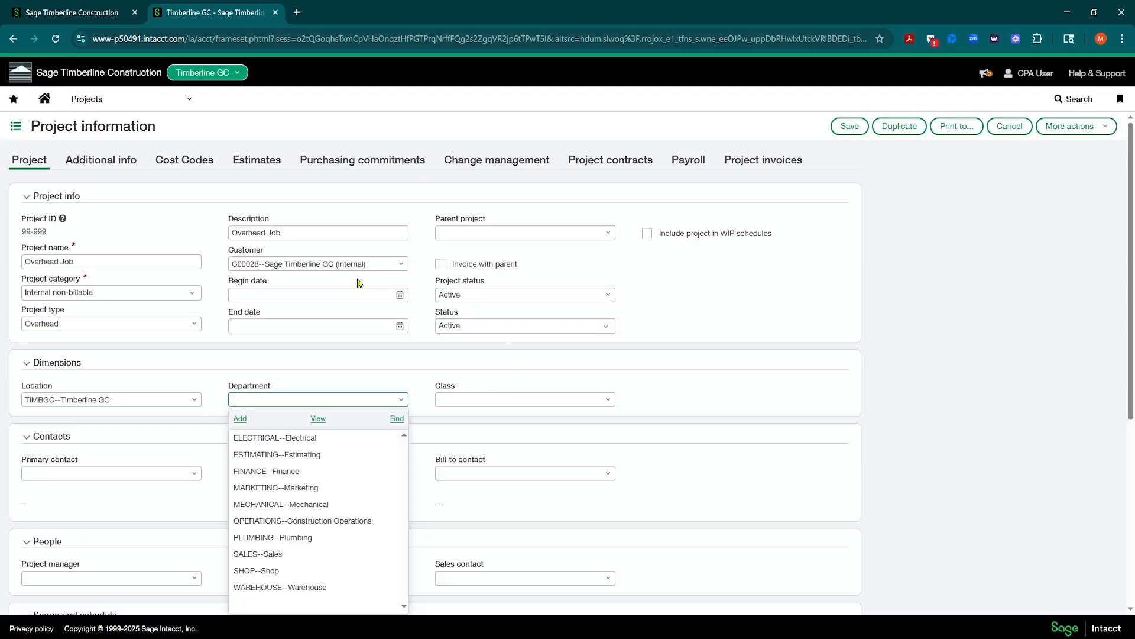
Step: Draft a cost code with ID All and name All Overhead Hours for the overhead project and discard it
left_click(190, 164)
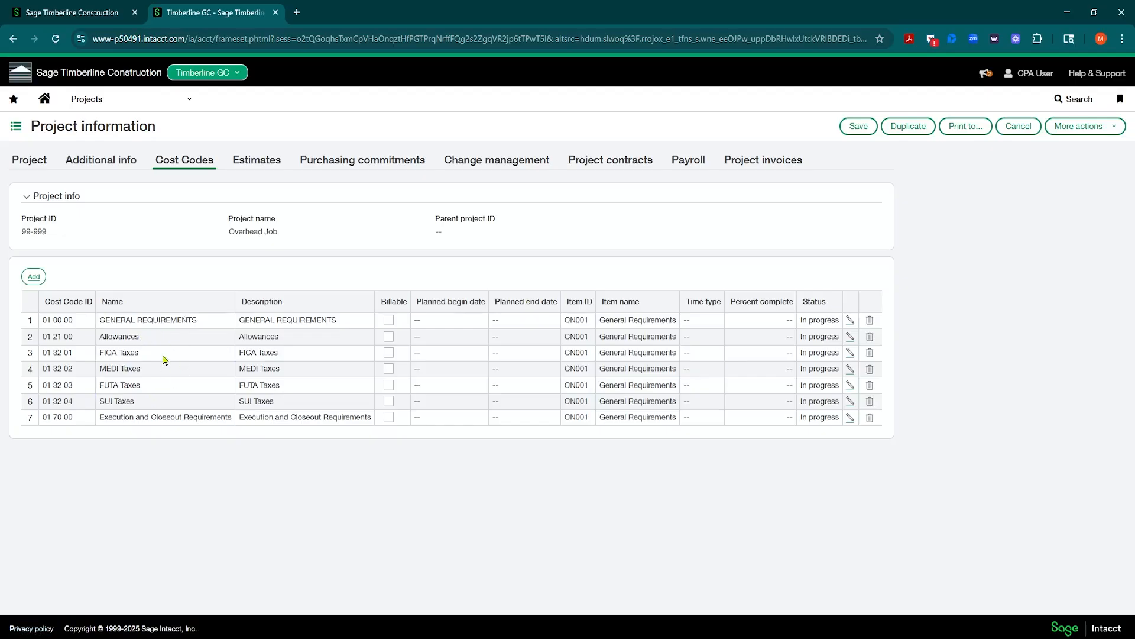
left_click(38, 280)
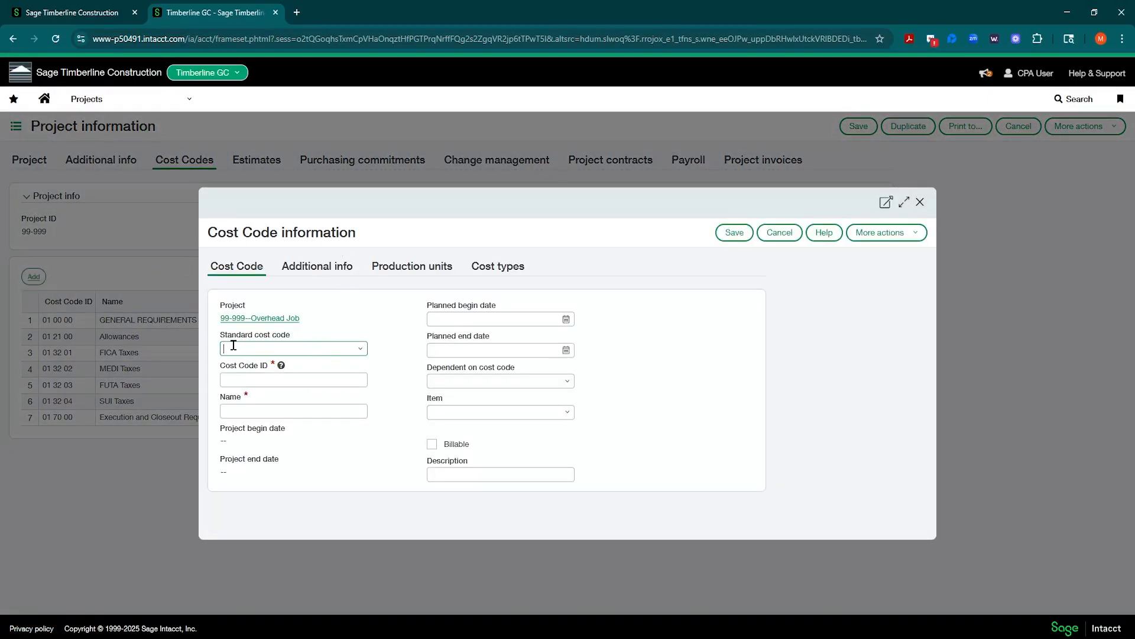
left_click(245, 380)
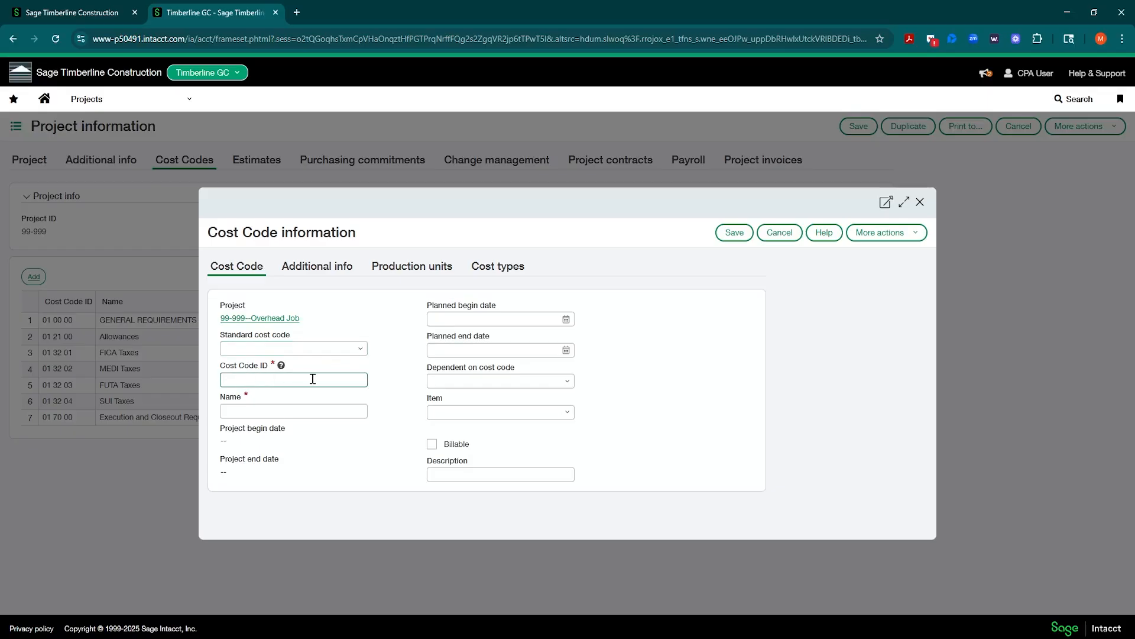
type("All")
key("Tab")
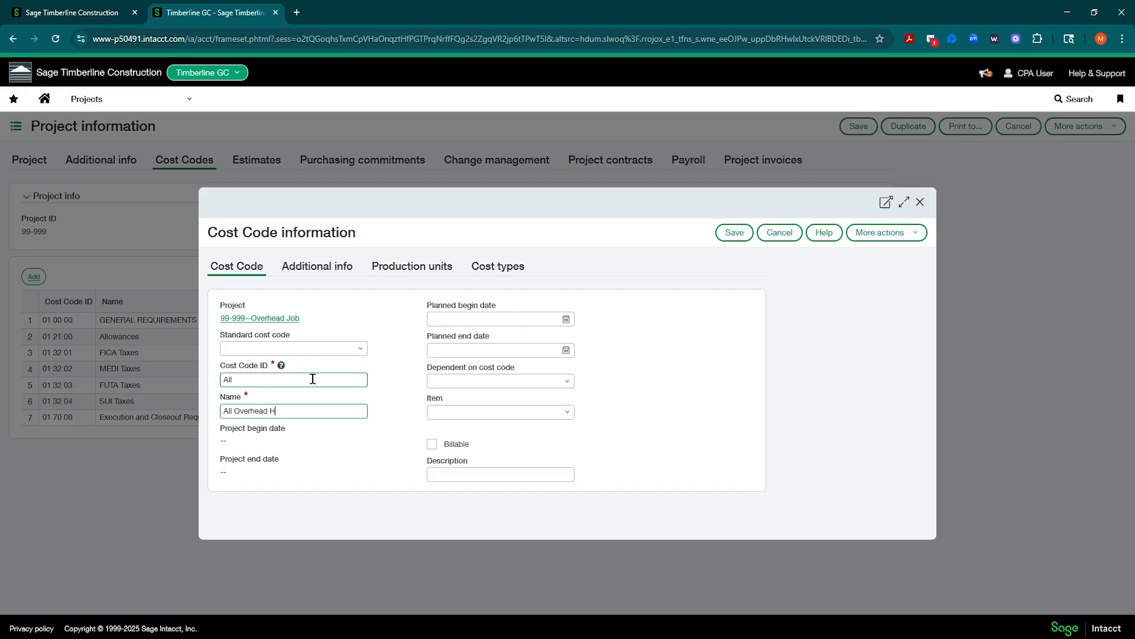
key("Tab")
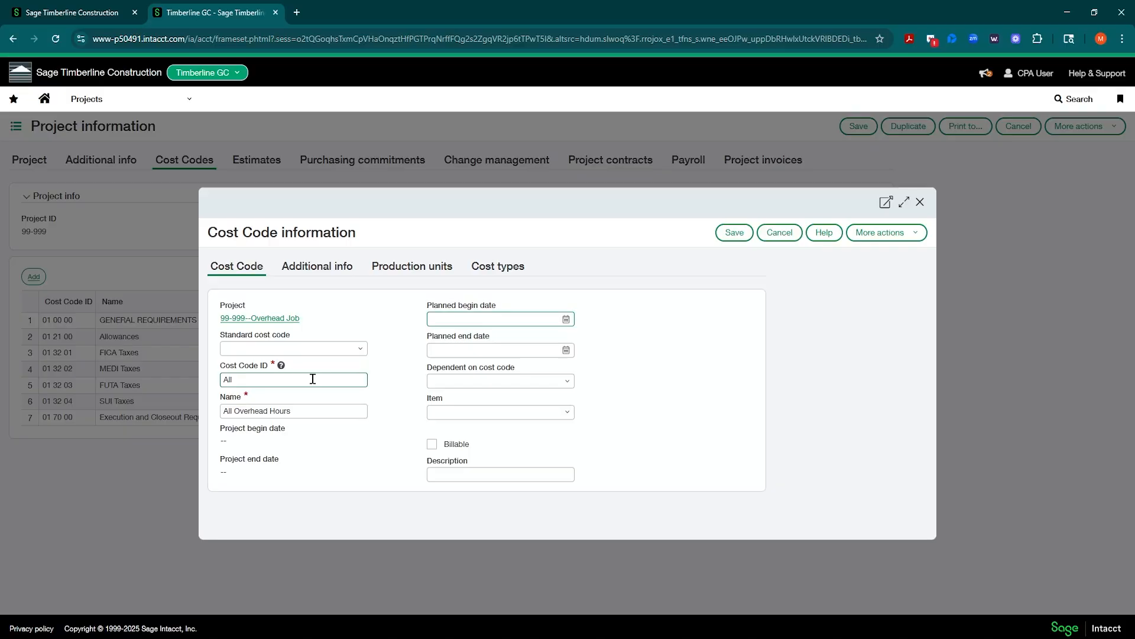
left_click(779, 233)
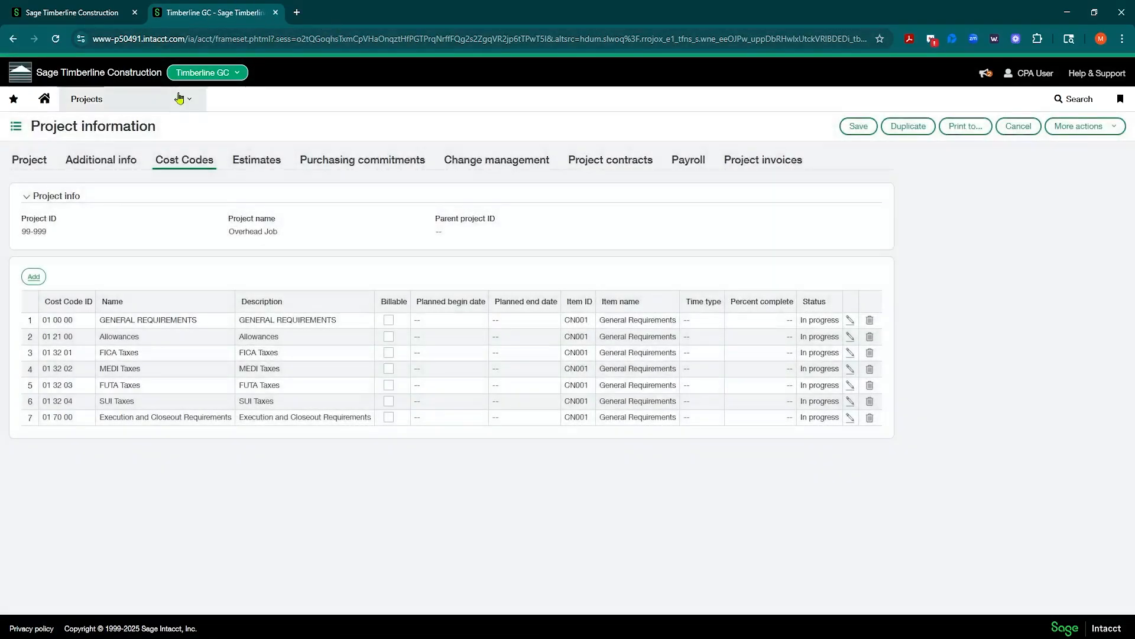
Step: Open the Overhead Job (99-999) record in the payroll jobs setup
left_click(183, 102)
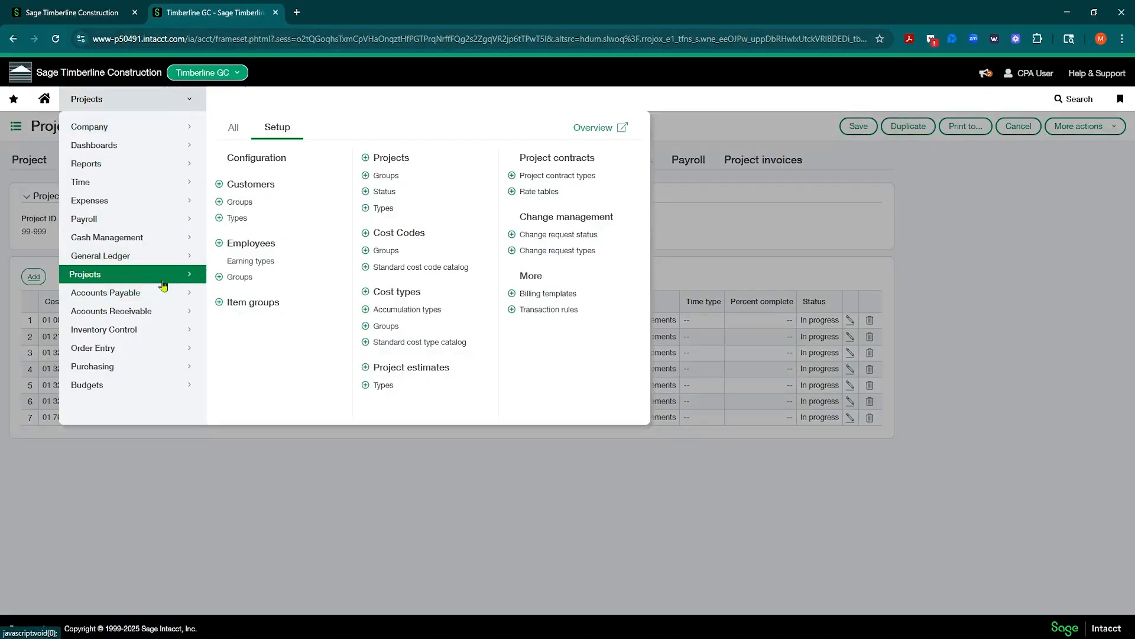
mouse_move(108, 224)
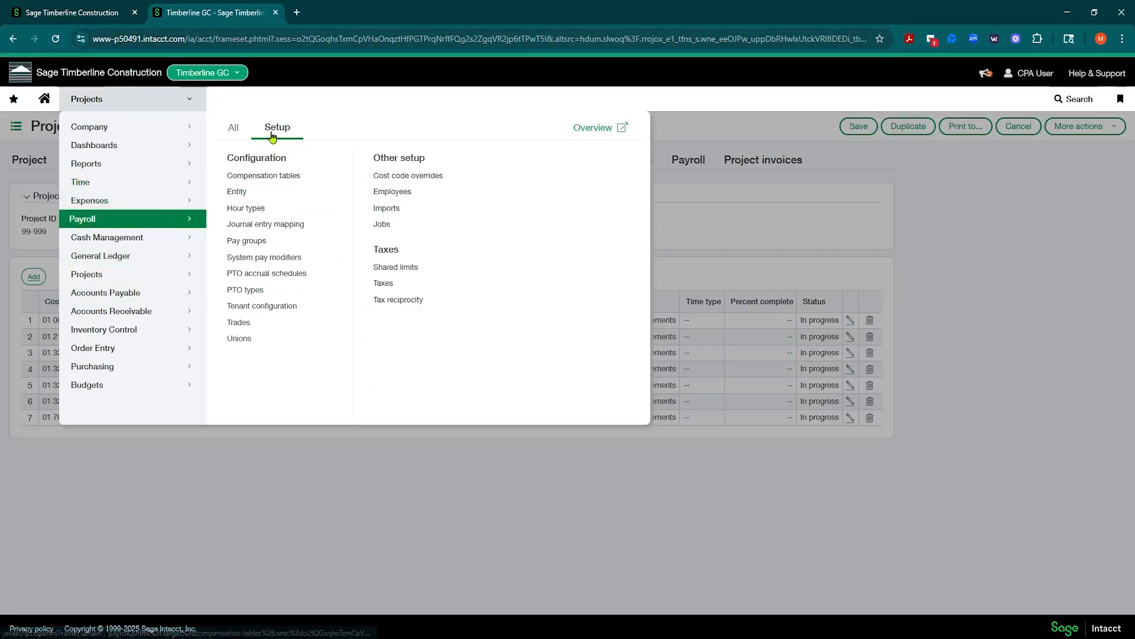
left_click(385, 225)
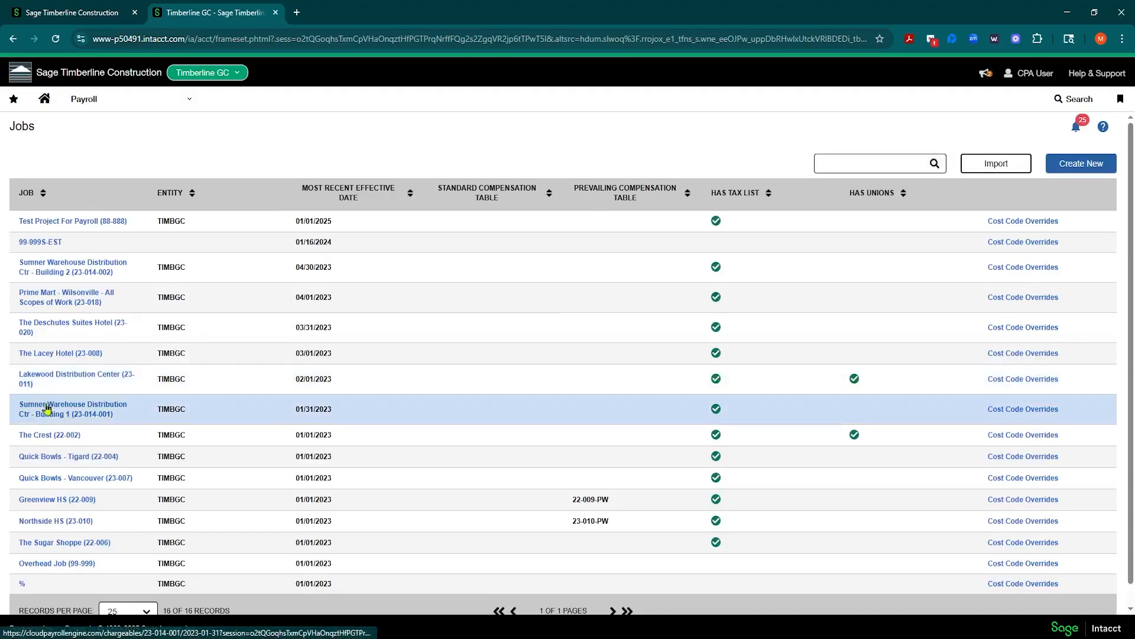
scroll(50, 438, "down", 1)
left_click(53, 543)
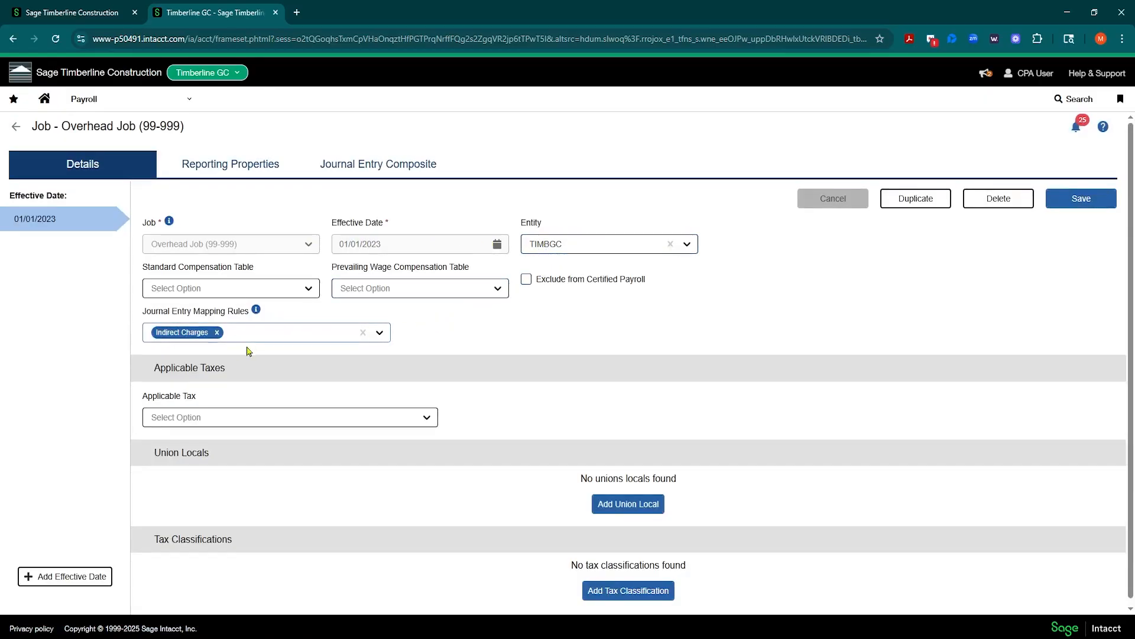
Step: Replace the overhead job's journal entry mapping rule with Overhead Mapping and save the job
left_click_drag(141, 312, 254, 312)
mouse_move(256, 313)
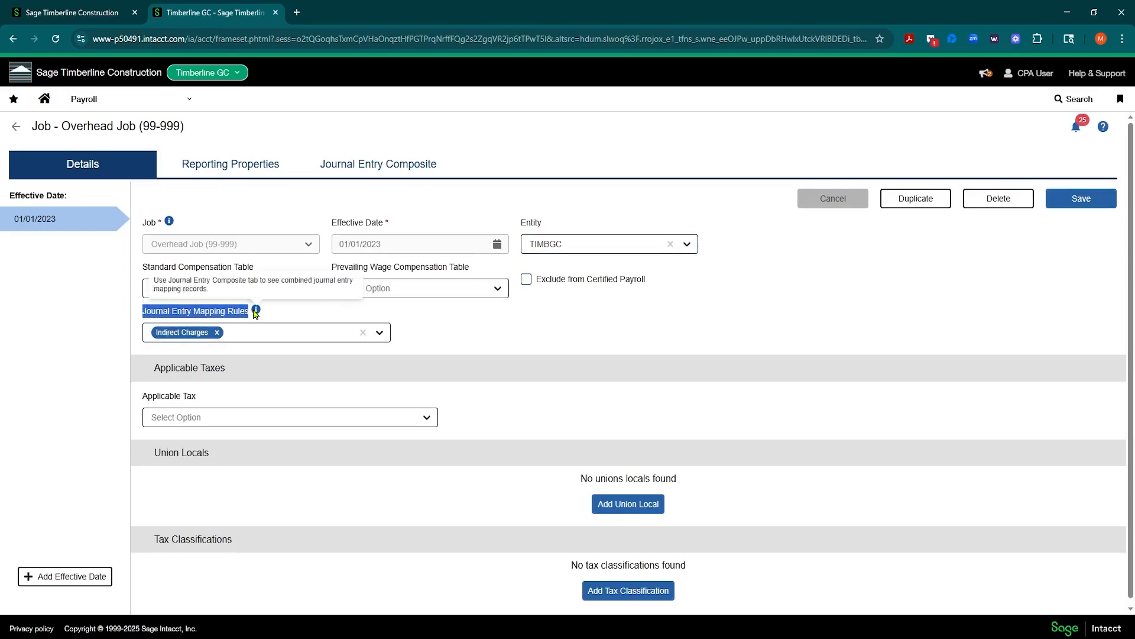
left_click(363, 332)
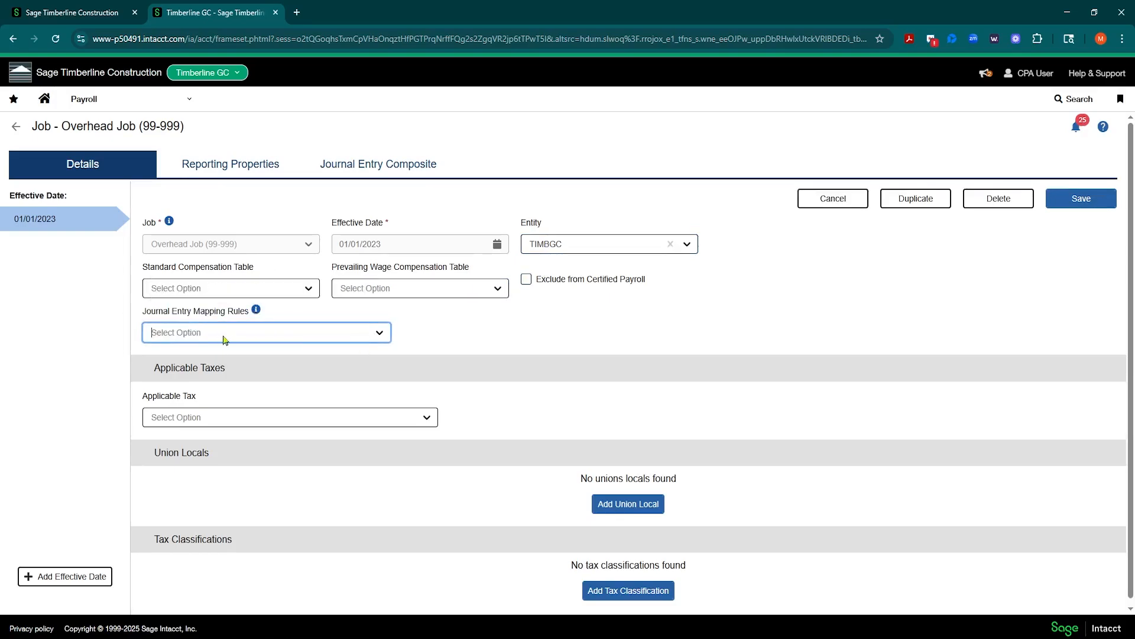
left_click(381, 333)
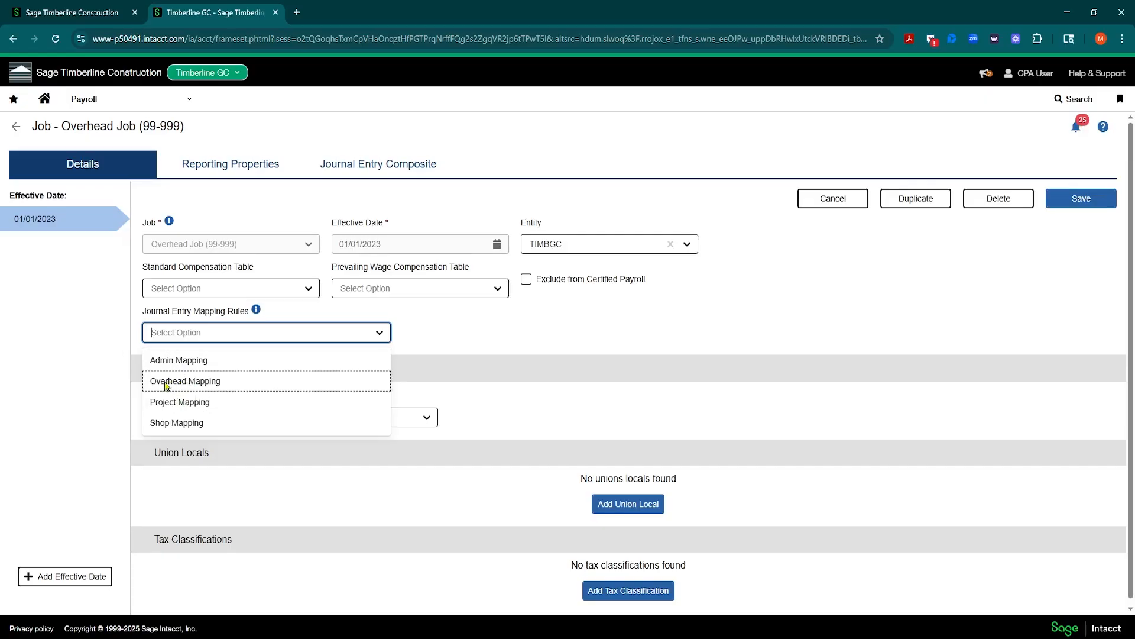
left_click(208, 384)
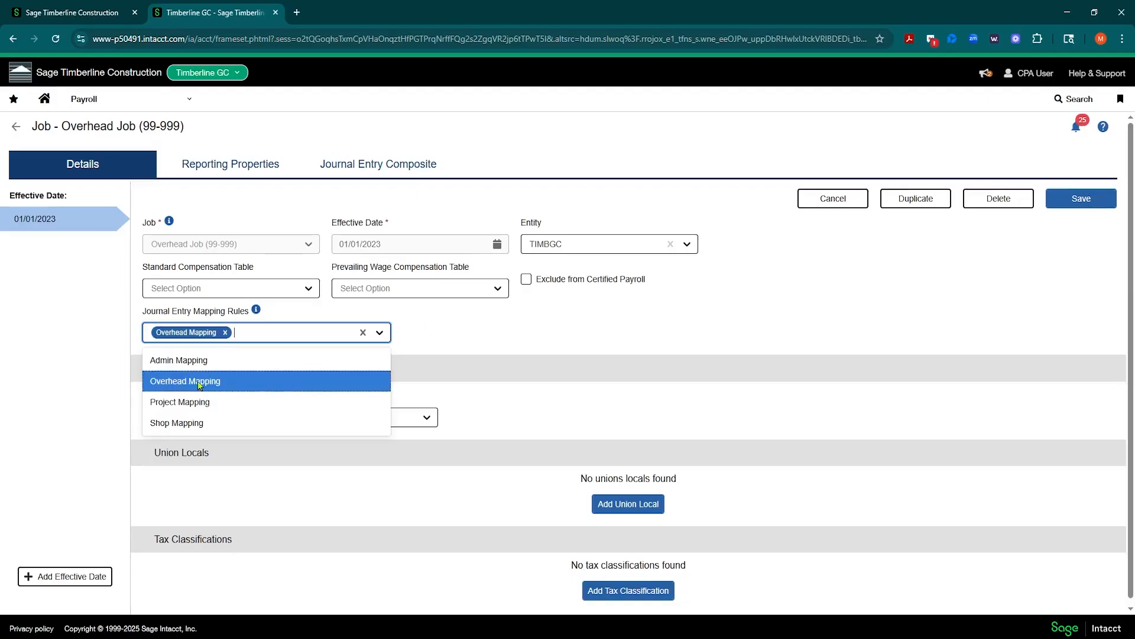
left_click(461, 329)
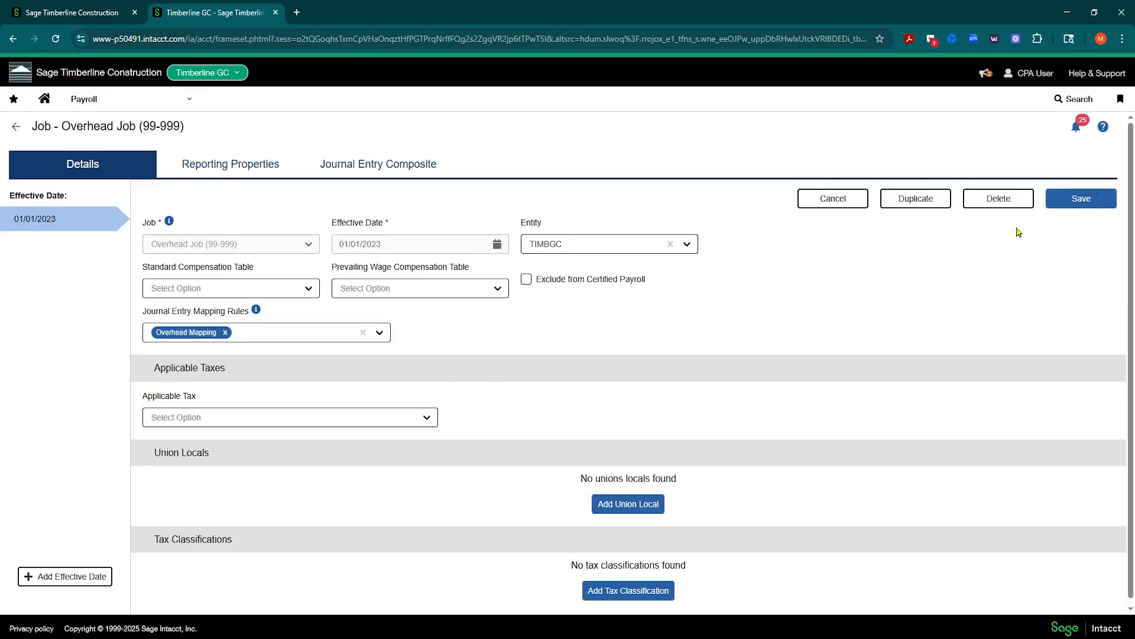
left_click(1081, 200)
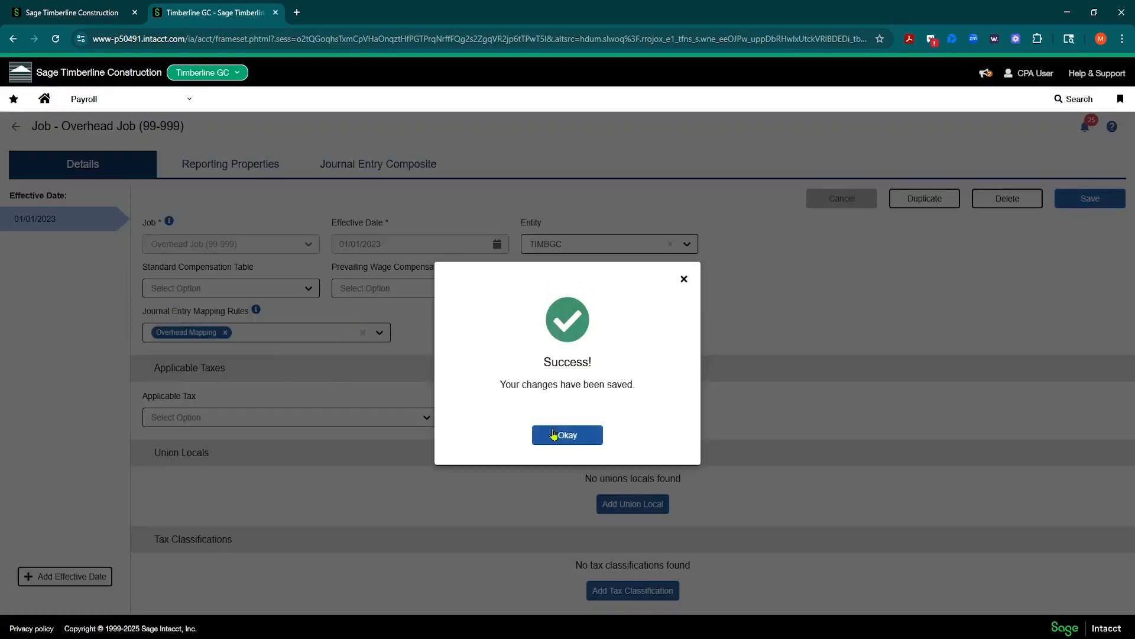
left_click(554, 435)
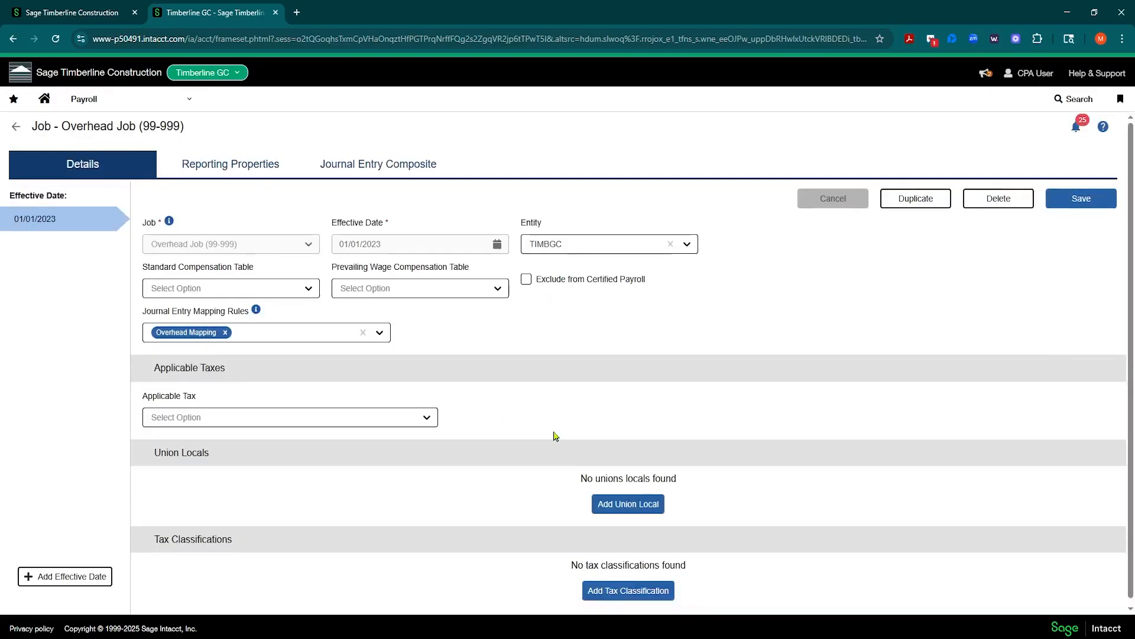
Step: Check the overhead job's journal entry composite and return to the payroll jobs list
left_click(372, 168)
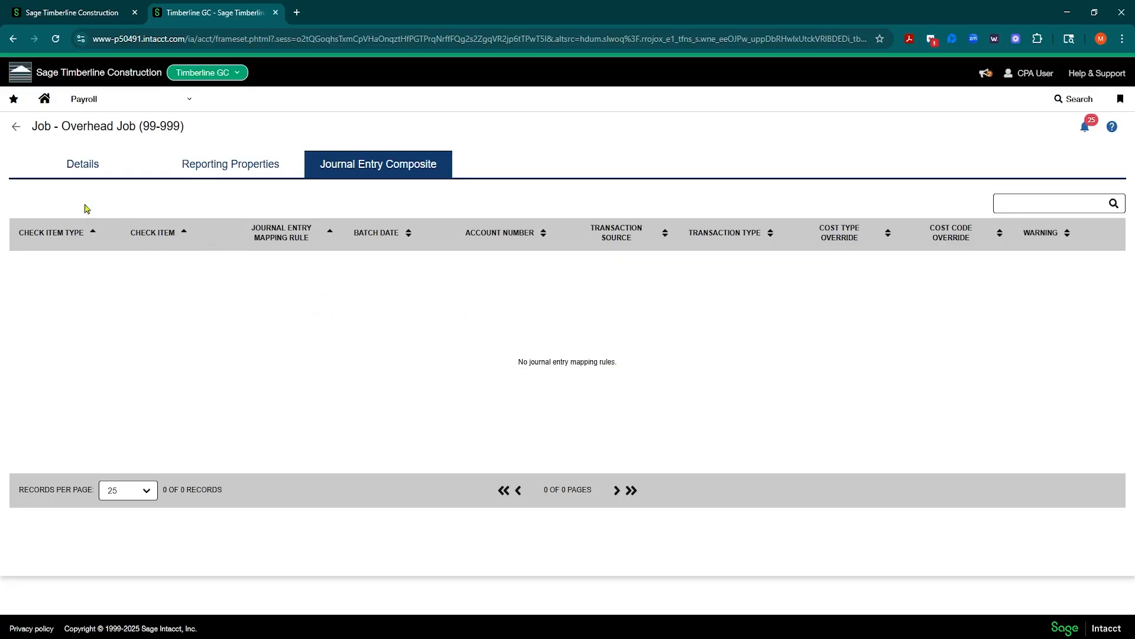
left_click(83, 168)
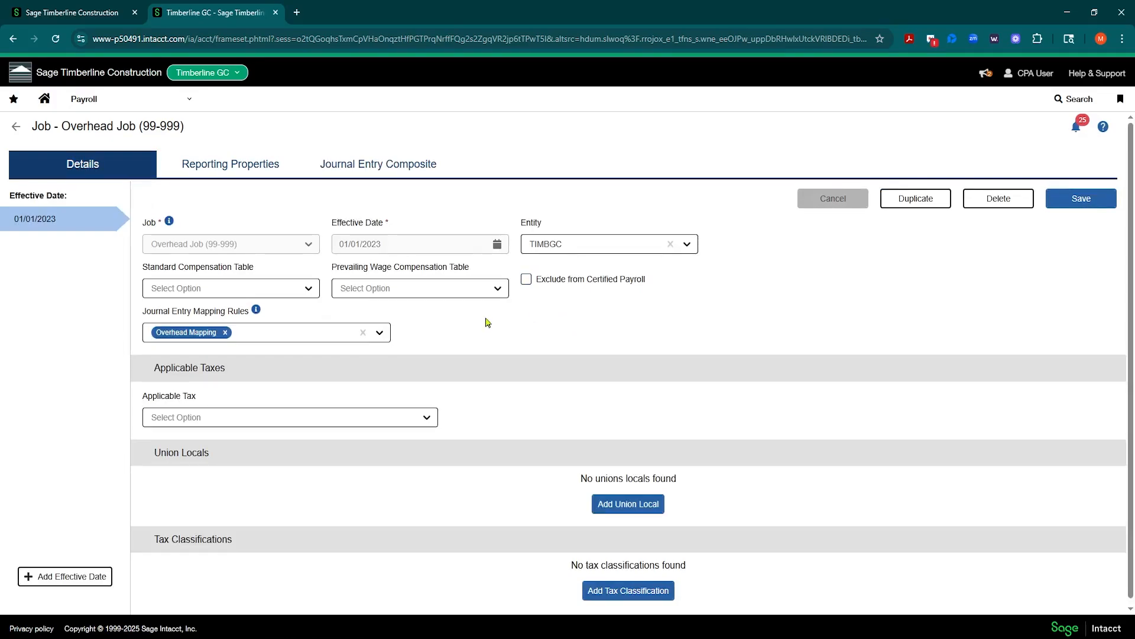
left_click(16, 128)
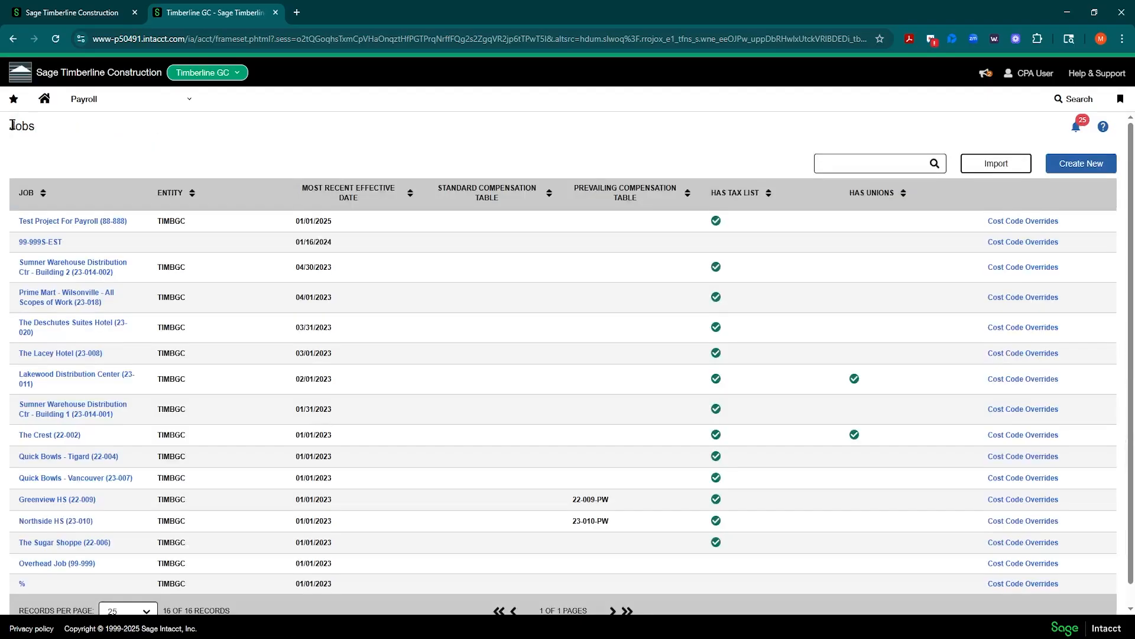
Step: Go to the payroll employees setup
left_click(147, 103)
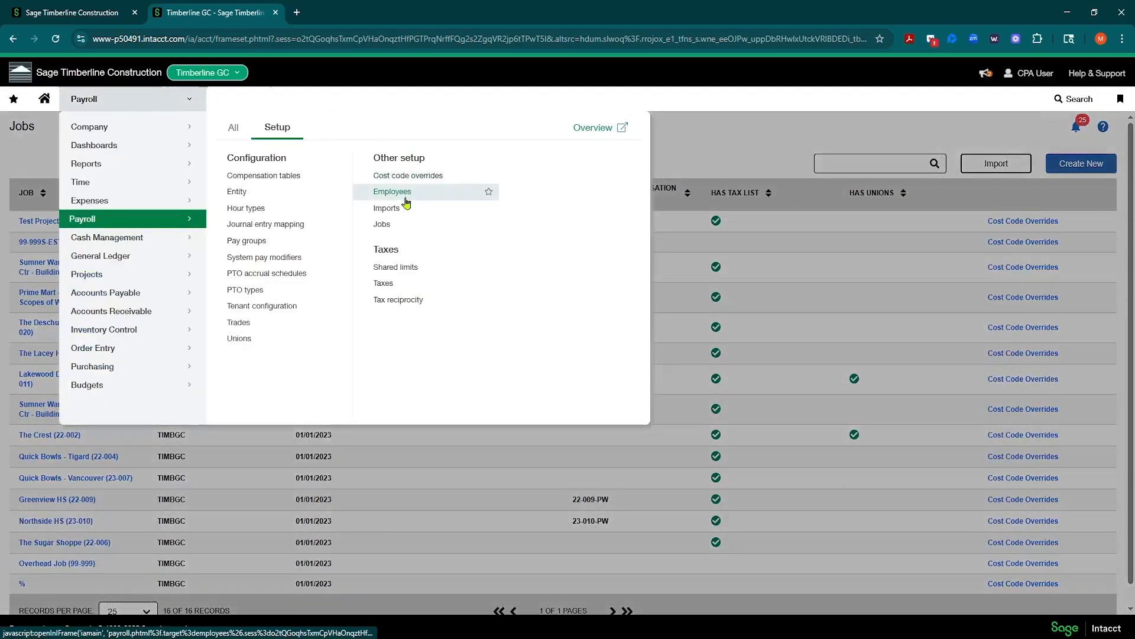